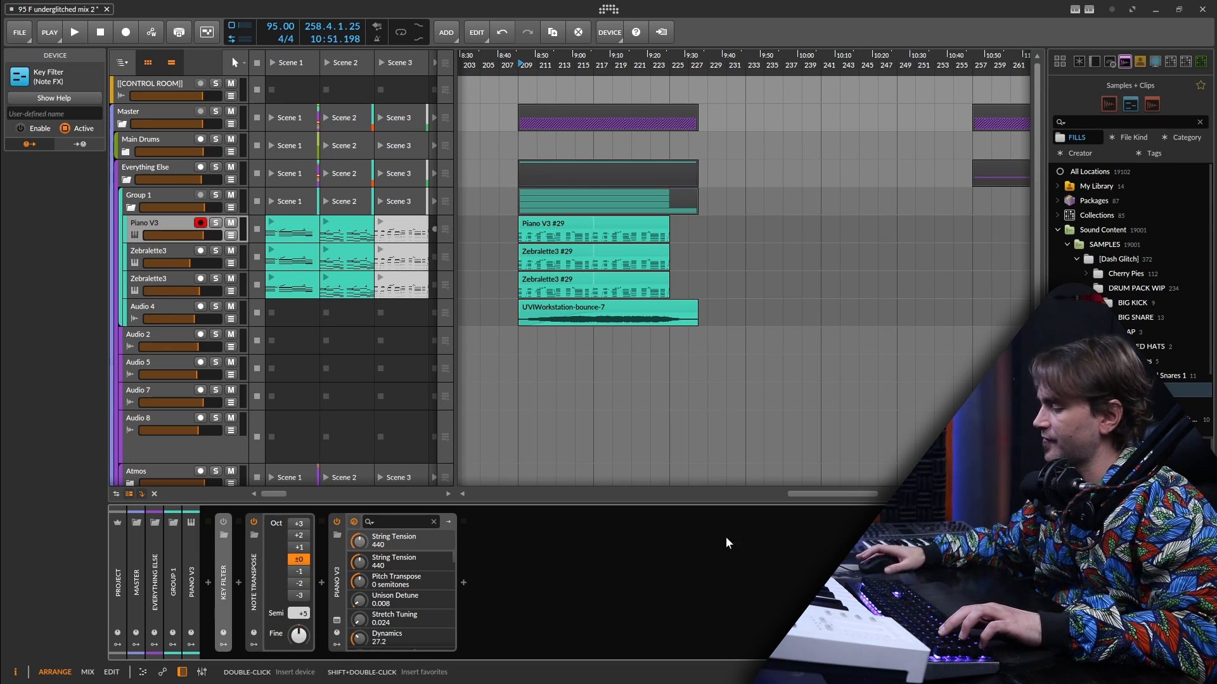
Look at the notes inside the Piano V3 #29 arranger clip and return to the track's device chain.
{"action": "left_click", "coordinate": [592, 329]}
{"action": "scroll", "coordinate": [605, 305], "scroll_direction": "up", "scroll_amount": 2}
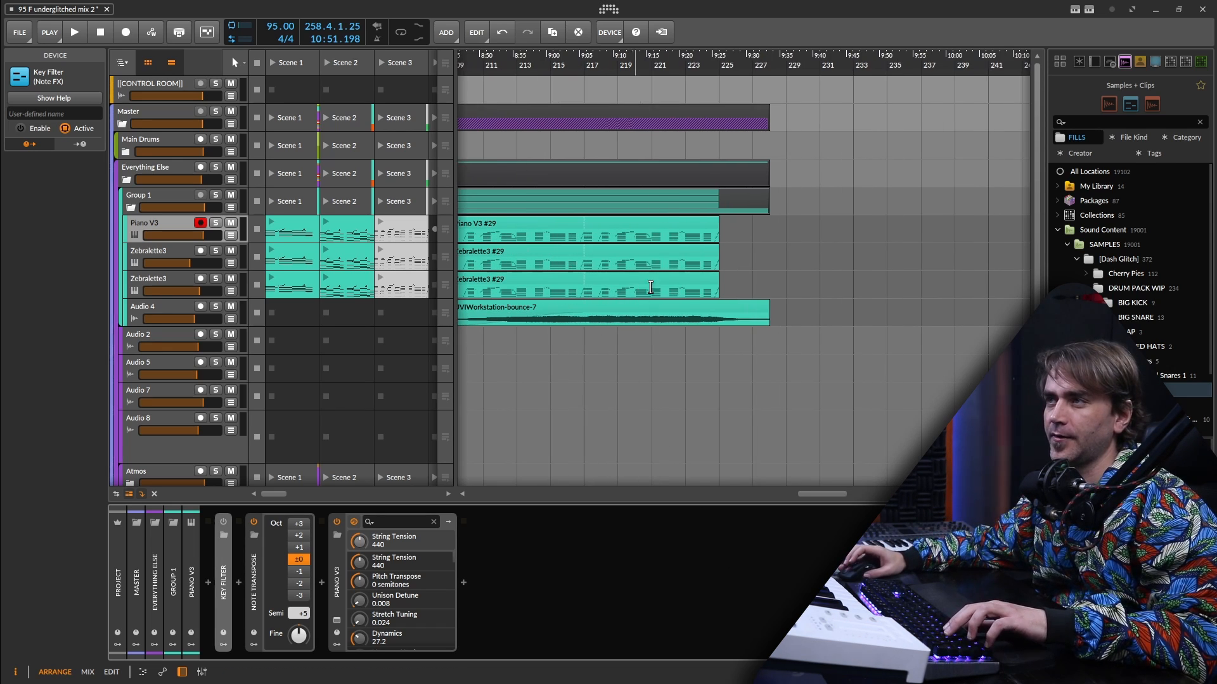
{"action": "double_click", "coordinate": [563, 223]}
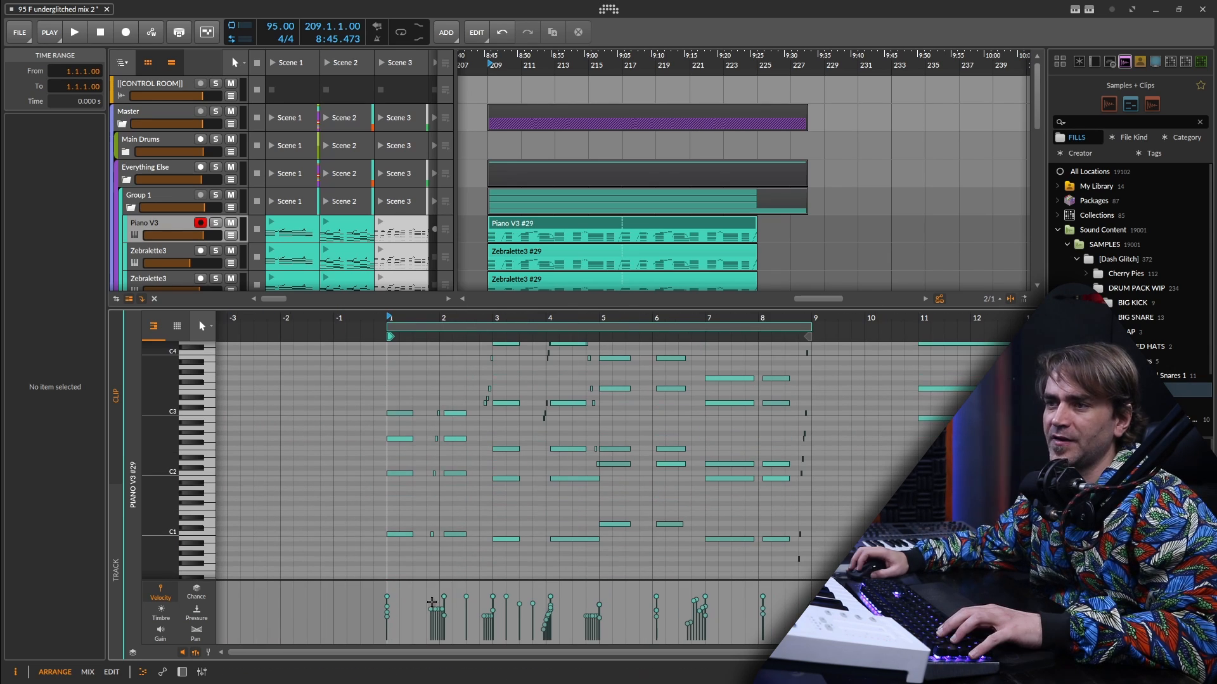
{"action": "left_click", "coordinate": [182, 673]}
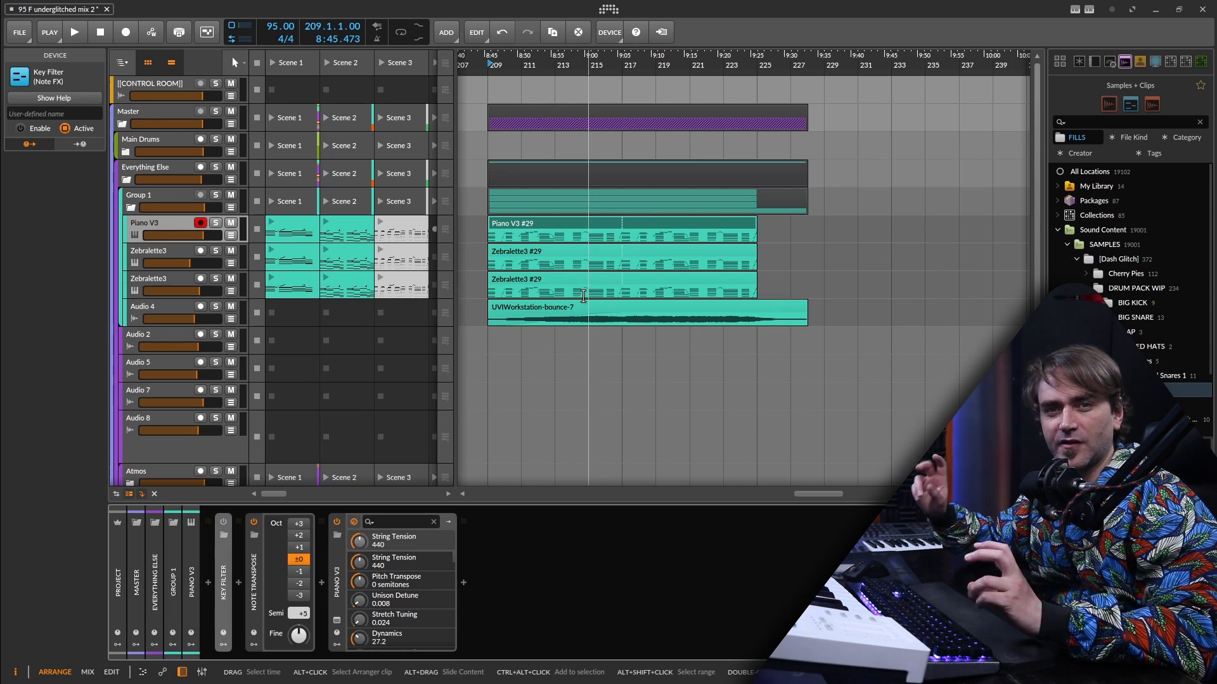
Solo the Piano V3 track and open its arranger clip in the note editor.
{"action": "key", "text": "s"}
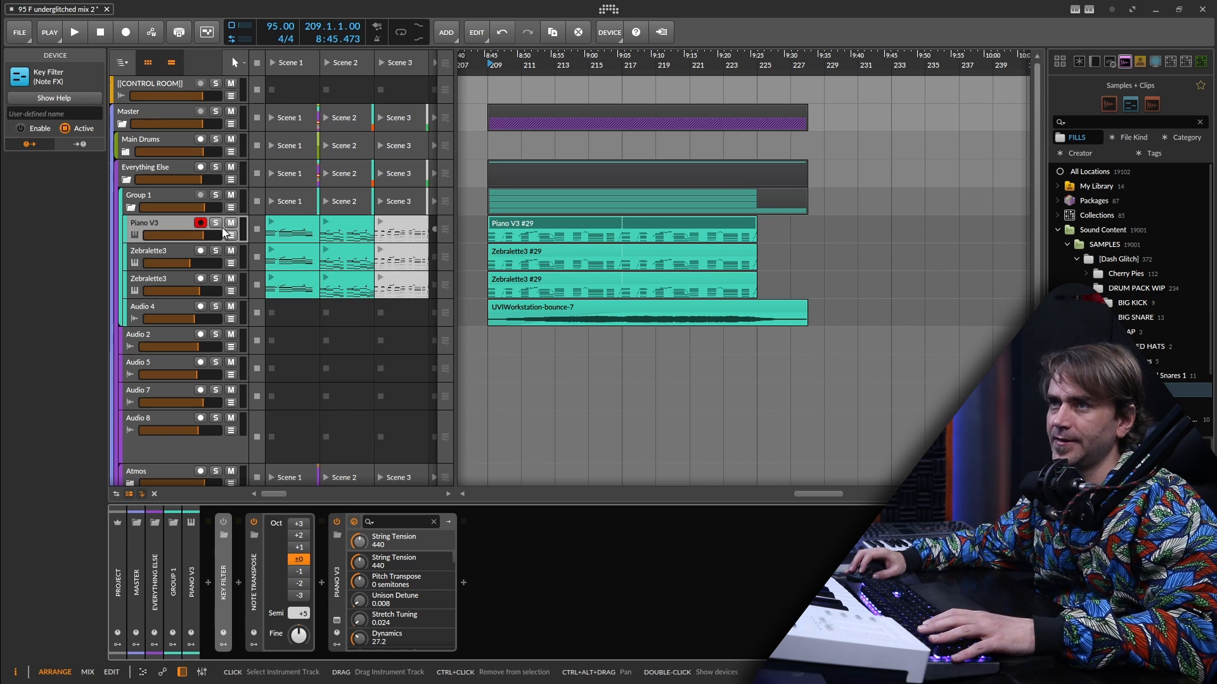
{"action": "double_click", "coordinate": [522, 227]}
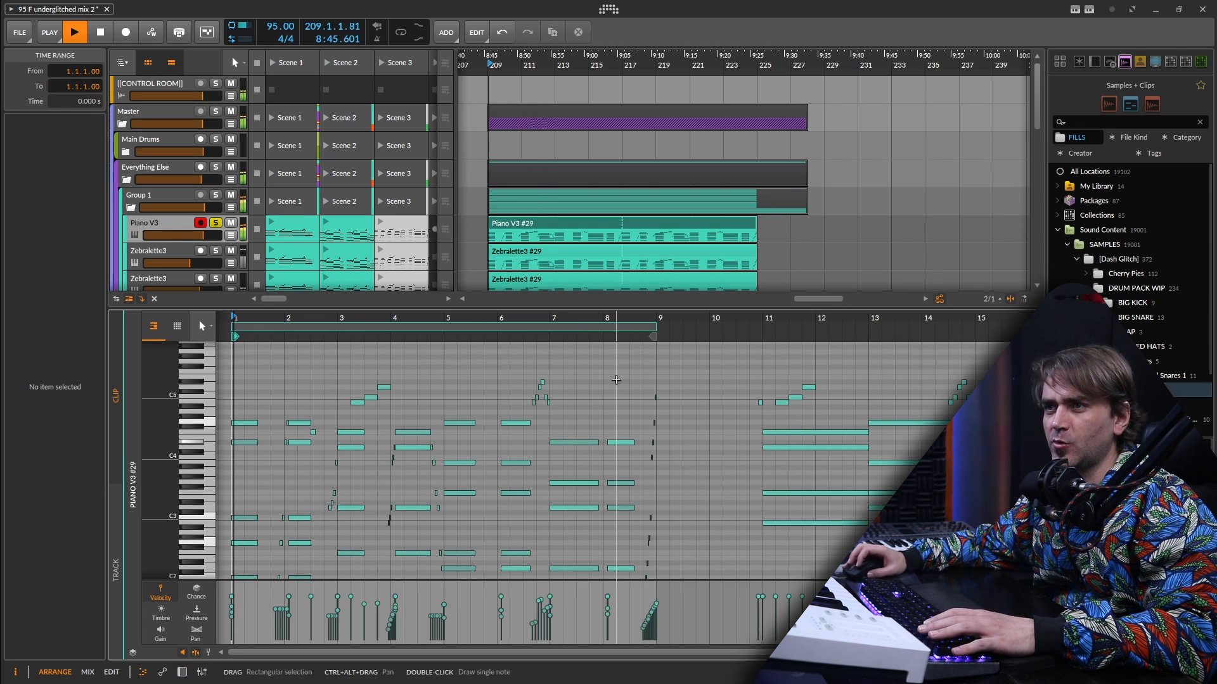
{"action": "scroll", "coordinate": [540, 470], "scroll_direction": "down", "scroll_amount": 3}
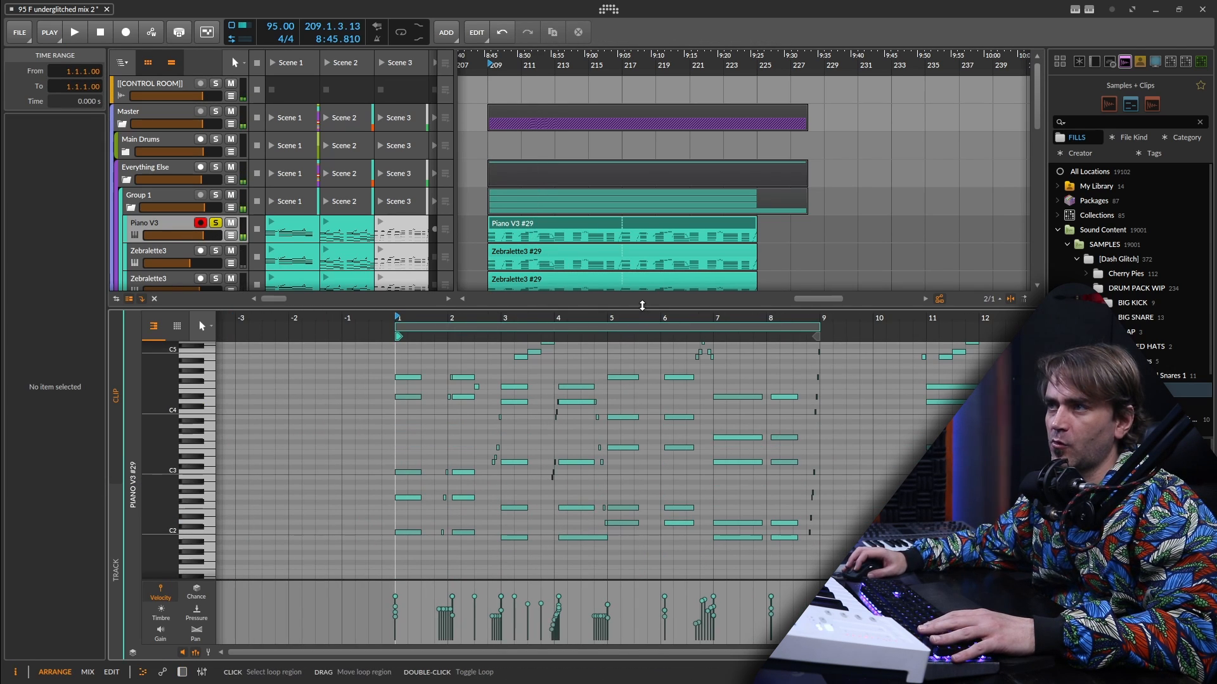
{"action": "left_click", "coordinate": [639, 315]}
Bounce the Piano V3 clip to a new audio track with a Post-Fader source at 32-bit floating-point.
{"action": "right_click", "coordinate": [530, 222]}
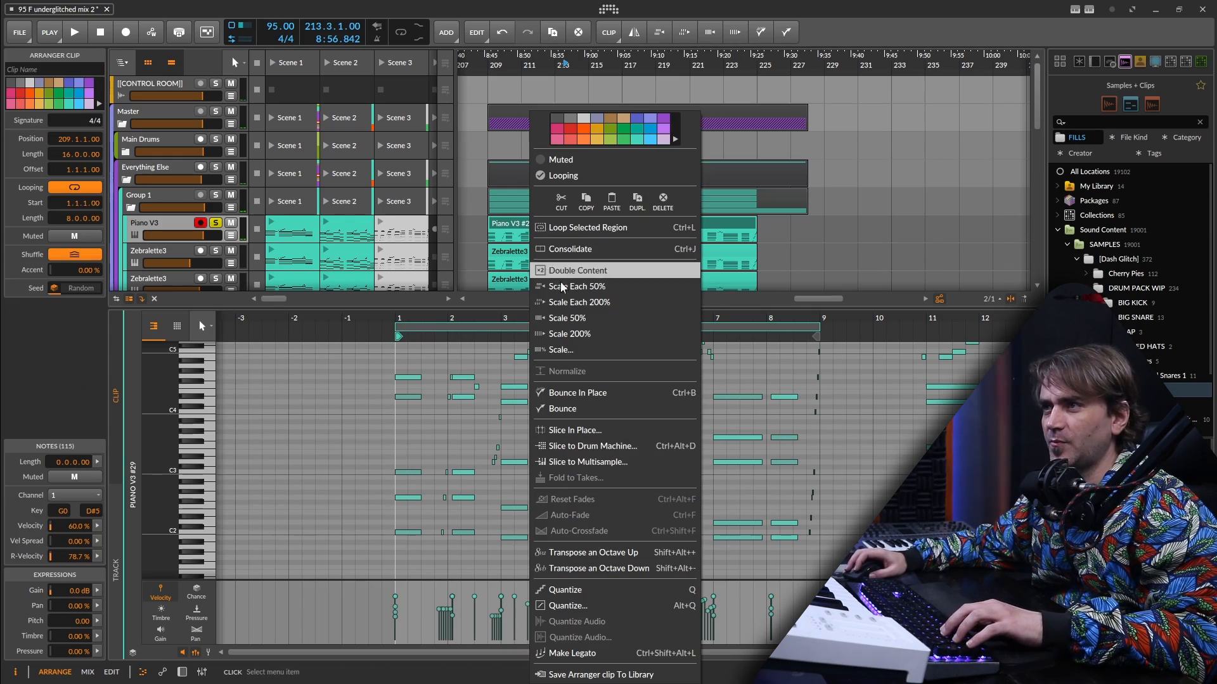
{"action": "left_click", "coordinate": [572, 411]}
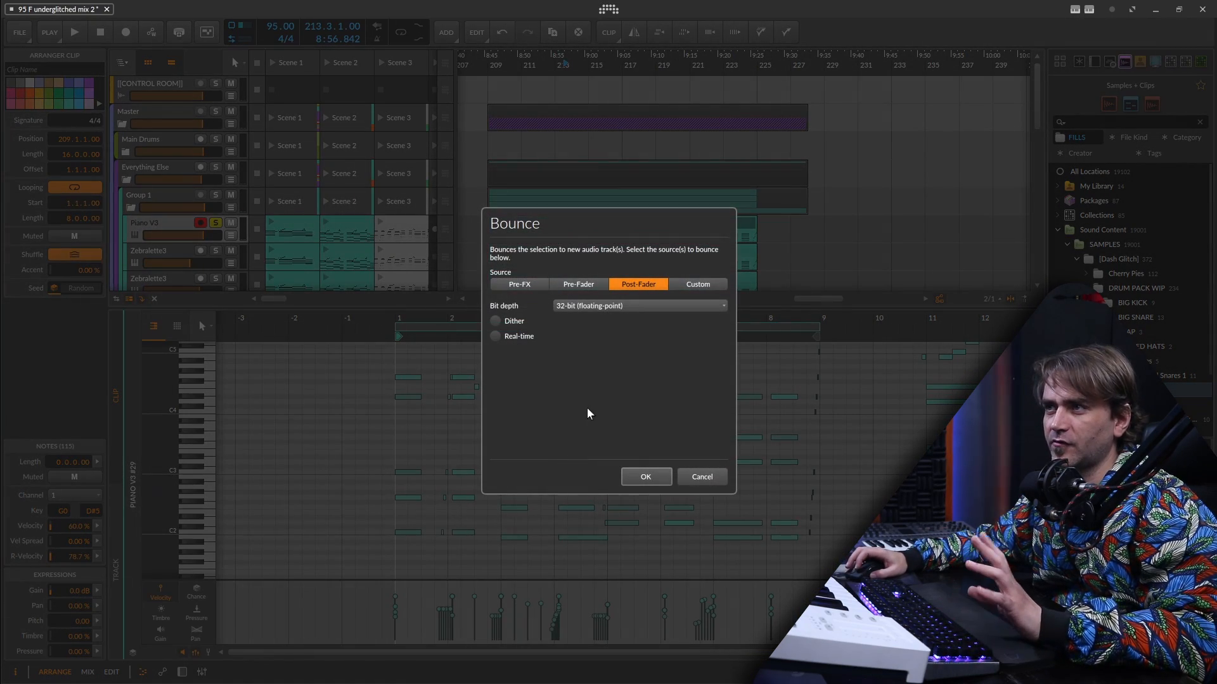
{"action": "left_click", "coordinate": [644, 477]}
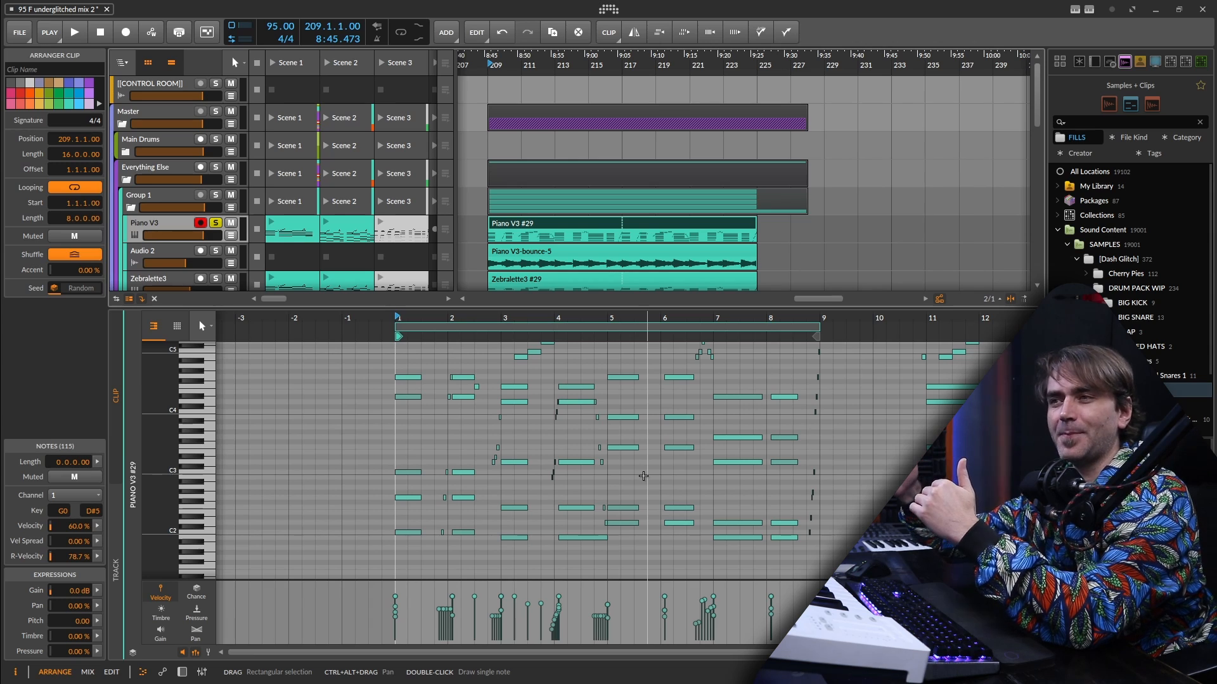
Examine the run of short notes leading into bar 2 and the opening chord of the Piano V3 clip.
{"action": "scroll", "coordinate": [447, 508], "scroll_direction": "up", "scroll_amount": 3}
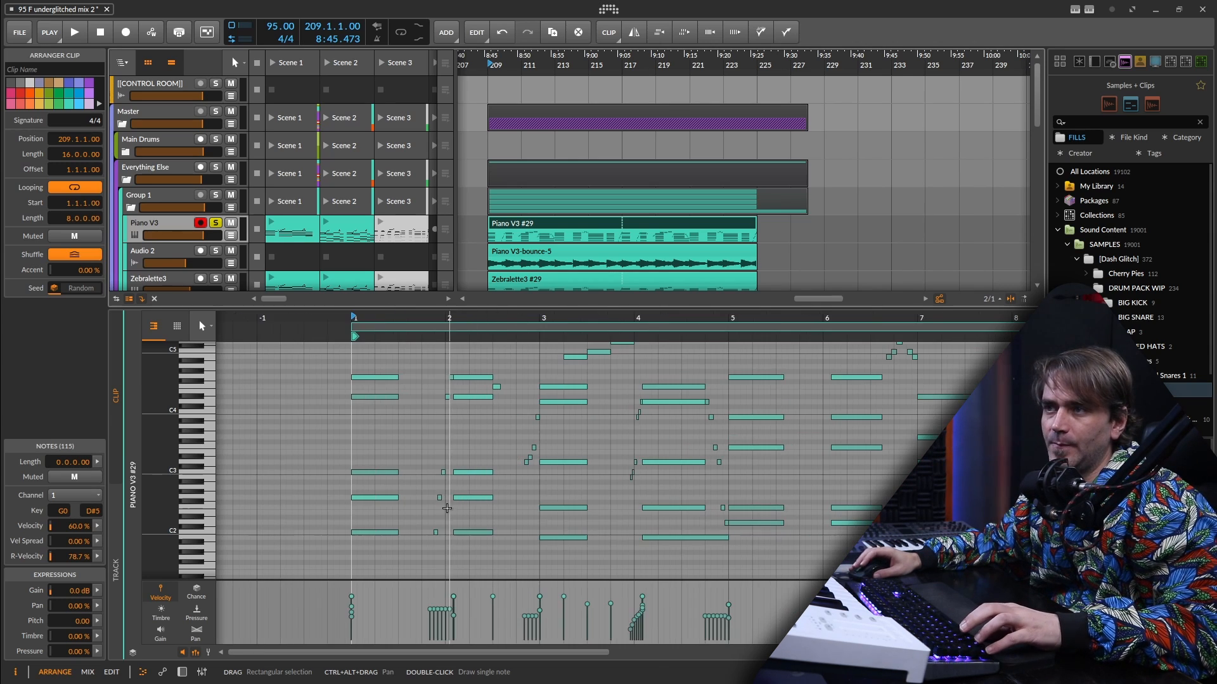
{"action": "scroll", "coordinate": [447, 508], "scroll_direction": "up", "scroll_amount": 3}
{"action": "left_click_drag", "start_coordinate": [429, 550], "coordinate": [475, 374]}
{"action": "scroll", "coordinate": [464, 456], "scroll_direction": "left", "scroll_amount": 2}
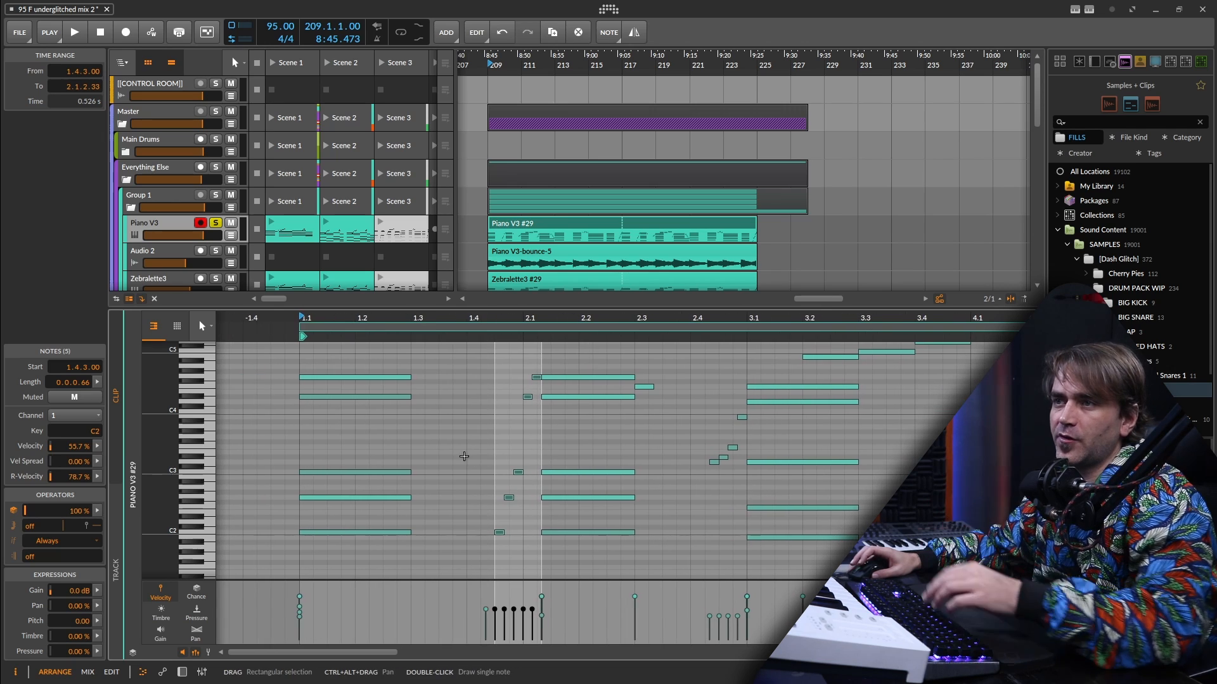
{"action": "scroll", "coordinate": [441, 473], "scroll_direction": "up", "scroll_amount": 1}
{"action": "scroll", "coordinate": [351, 437], "scroll_direction": "down", "scroll_amount": 1}
{"action": "left_click_drag", "start_coordinate": [358, 553], "coordinate": [369, 378]}
{"action": "scroll", "coordinate": [369, 375], "scroll_direction": "up", "scroll_amount": 1}
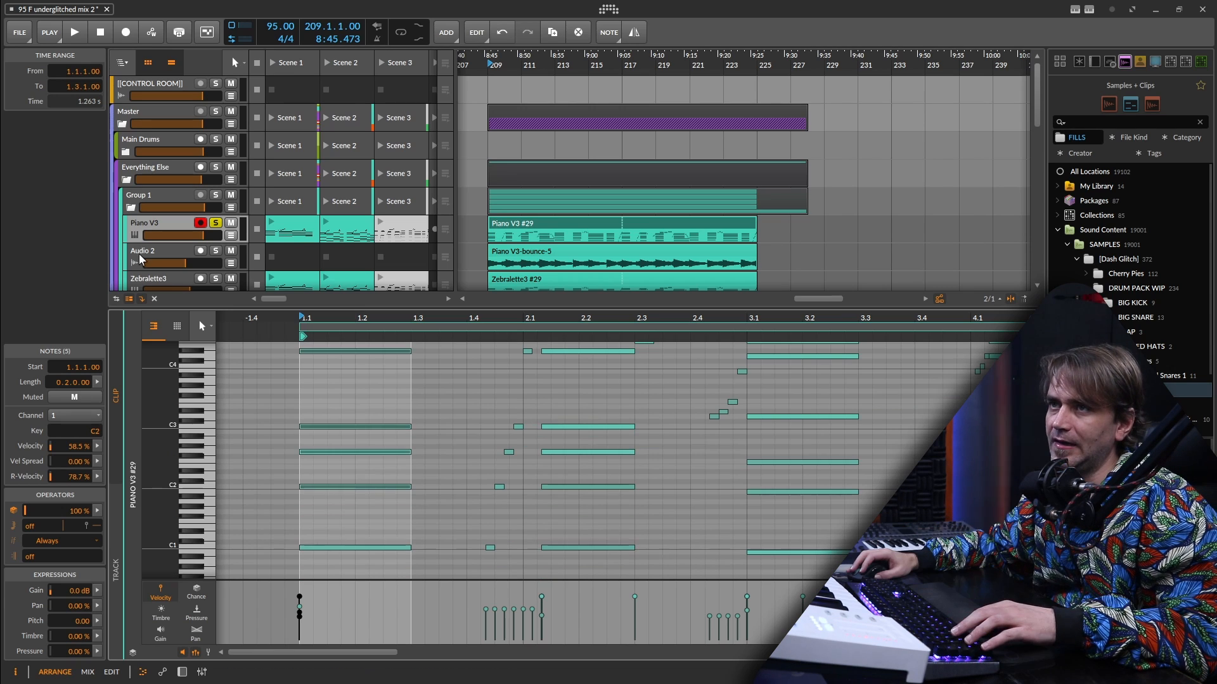
Rename the bounced audio clip below Piano V3 as "Piano Lots of Harmonics".
{"action": "left_click", "coordinate": [142, 254]}
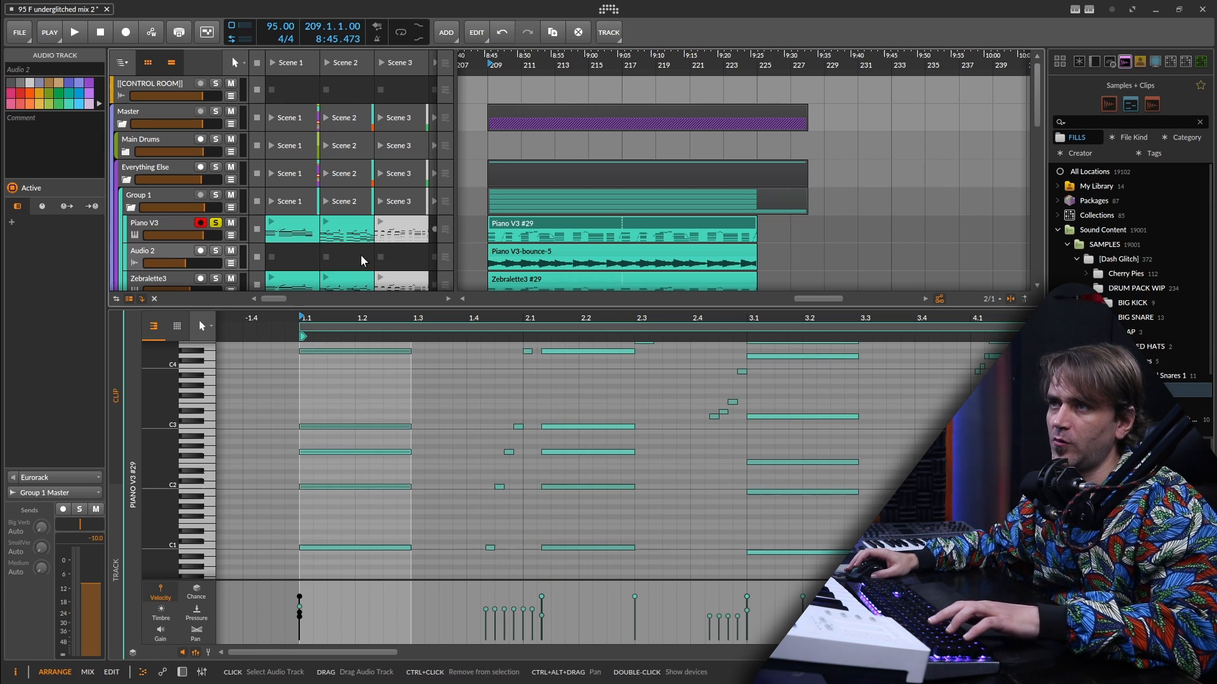
{"action": "left_click", "coordinate": [539, 252]}
{"action": "left_click_drag", "start_coordinate": [69, 69], "coordinate": [3, 62]}
{"action": "type", "text": "Piano L"}
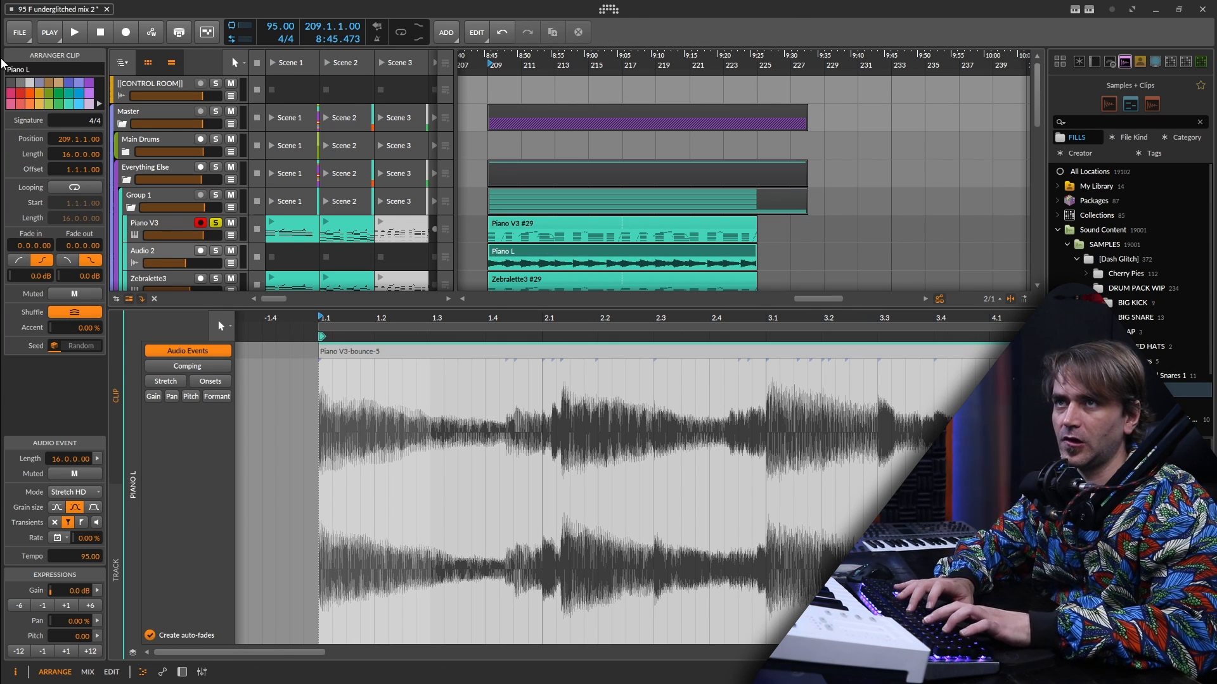
{"action": "type", "text": "ots of Harmonics"}
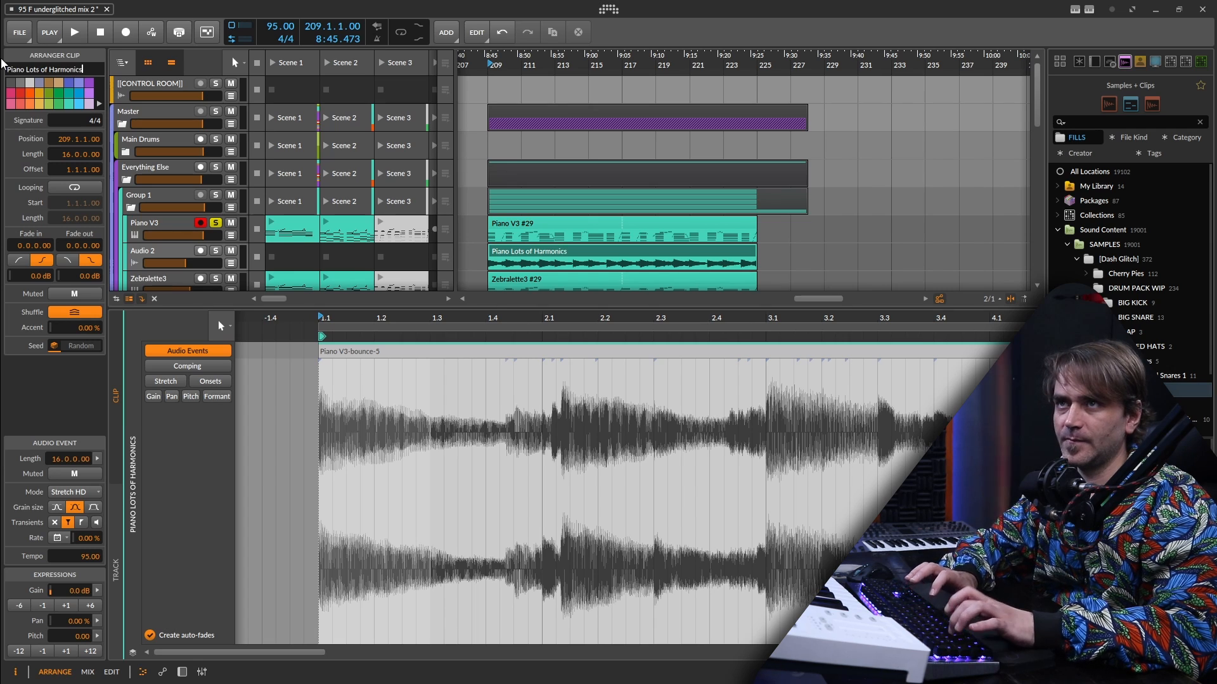
In the Piano V3 clip, mute the opening chord's G2, D#4 and top notes and audition the result.
{"action": "left_click", "coordinate": [543, 229]}
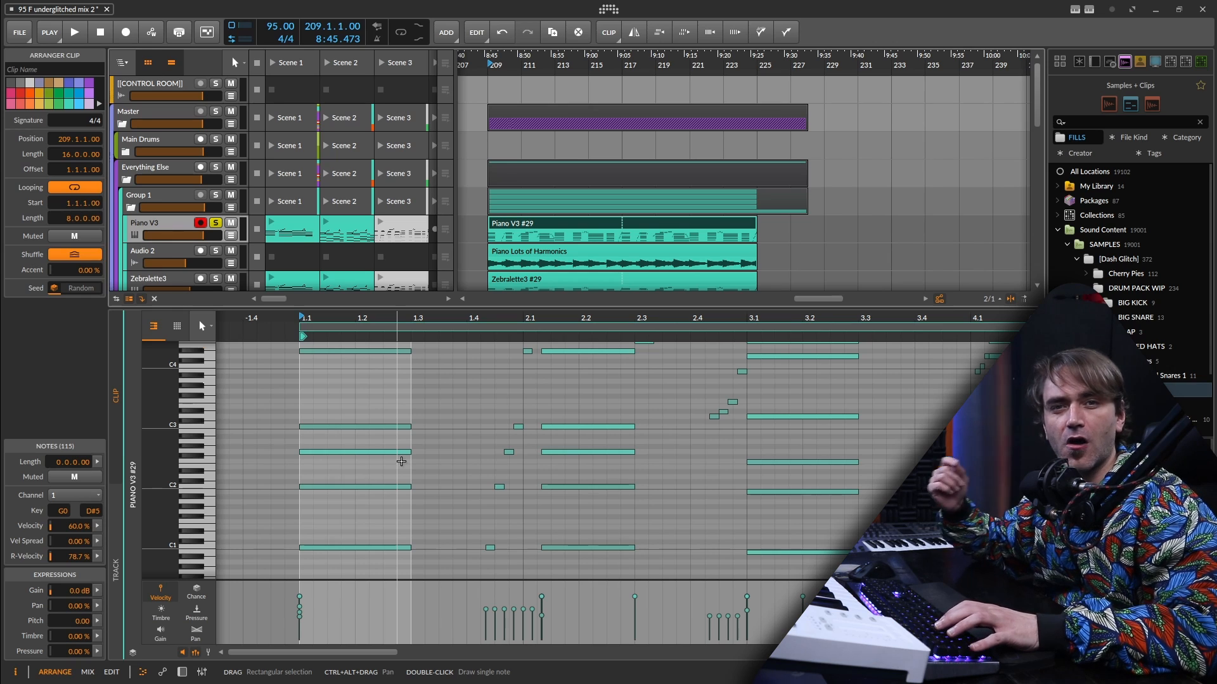
{"action": "left_click_drag", "start_coordinate": [385, 463], "coordinate": [365, 436]}
{"action": "key", "text": "alt+m"}
{"action": "scroll", "coordinate": [357, 397], "scroll_direction": "up", "scroll_amount": 2}
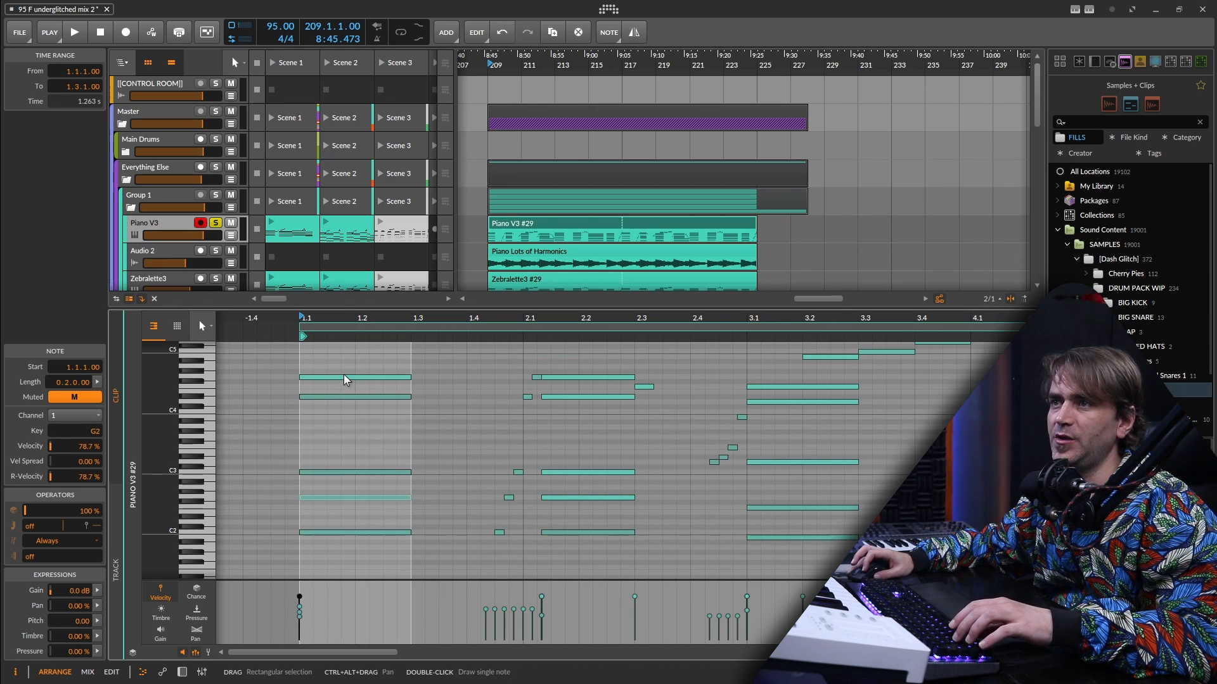
{"action": "left_click", "coordinate": [338, 396], "text": "ctrl"}
{"action": "key", "text": "alt+m"}
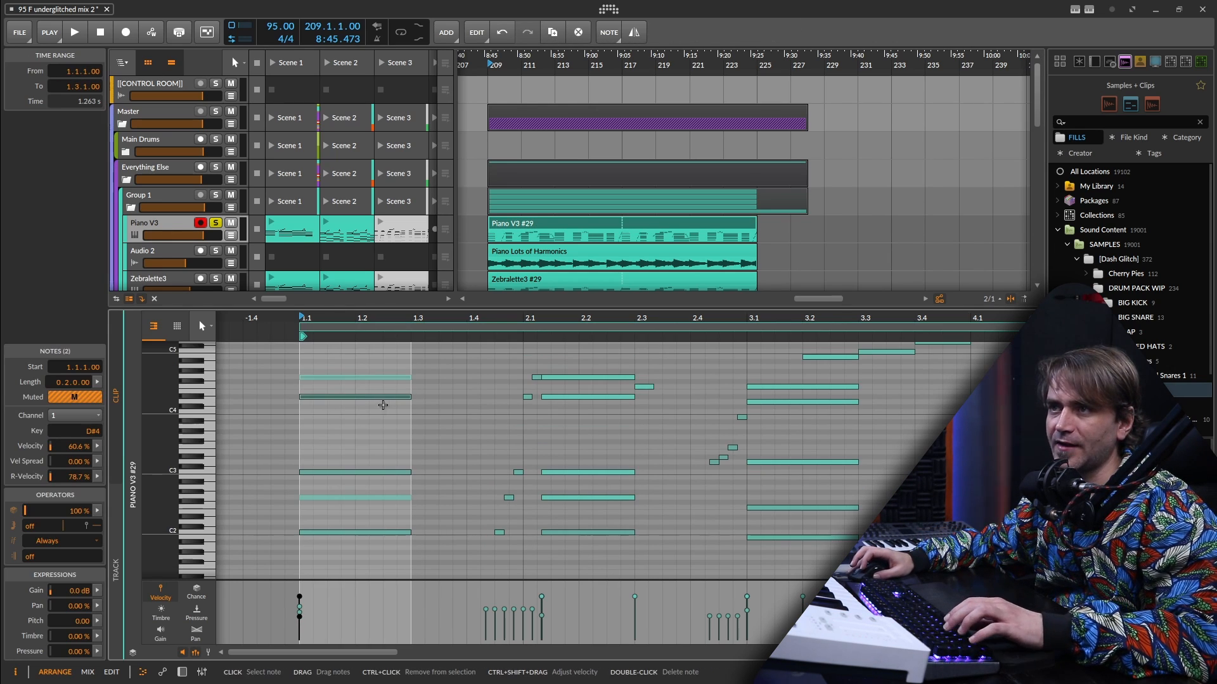
{"action": "left_click_drag", "start_coordinate": [382, 430], "coordinate": [373, 398]}
{"action": "scroll", "coordinate": [386, 416], "scroll_direction": "up", "scroll_amount": 3}
{"action": "scroll", "coordinate": [386, 415], "scroll_direction": "down", "scroll_amount": 6}
{"action": "key", "text": "space"}
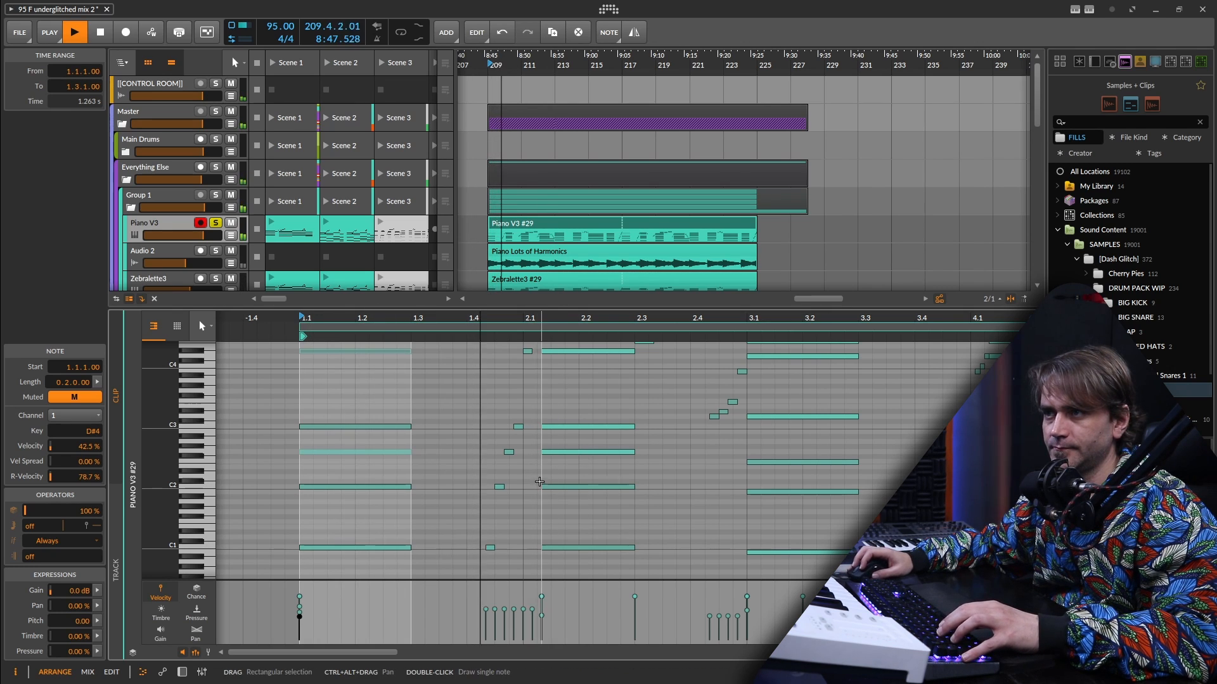
{"action": "key", "text": "space"}
Mute the short D#4 note leading into the second chord and the D#4 within that chord, and start playback.
{"action": "left_click", "coordinate": [509, 452]}
{"action": "mouse_move", "coordinate": [512, 452]}
{"action": "left_mouse_down"}
{"action": "mouse_move", "coordinate": [523, 446]}
{"action": "mouse_move", "coordinate": [512, 461]}
{"action": "left_mouse_up"}
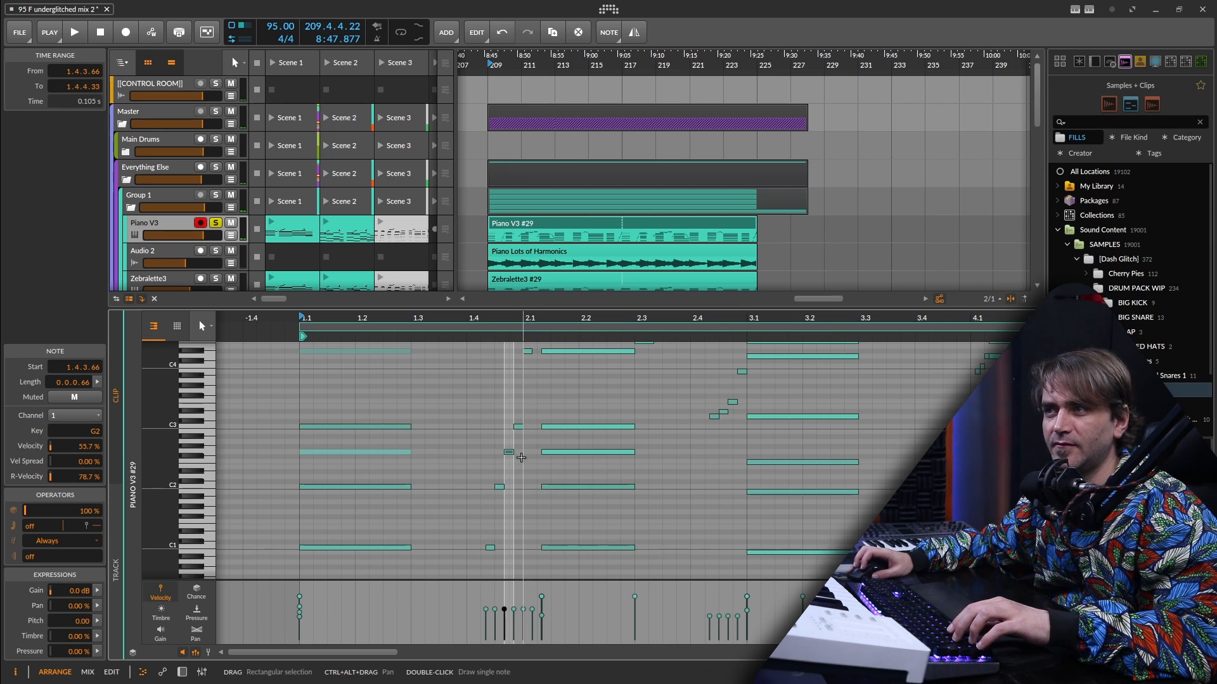
{"action": "scroll", "coordinate": [523, 433], "scroll_direction": "up", "scroll_amount": 2}
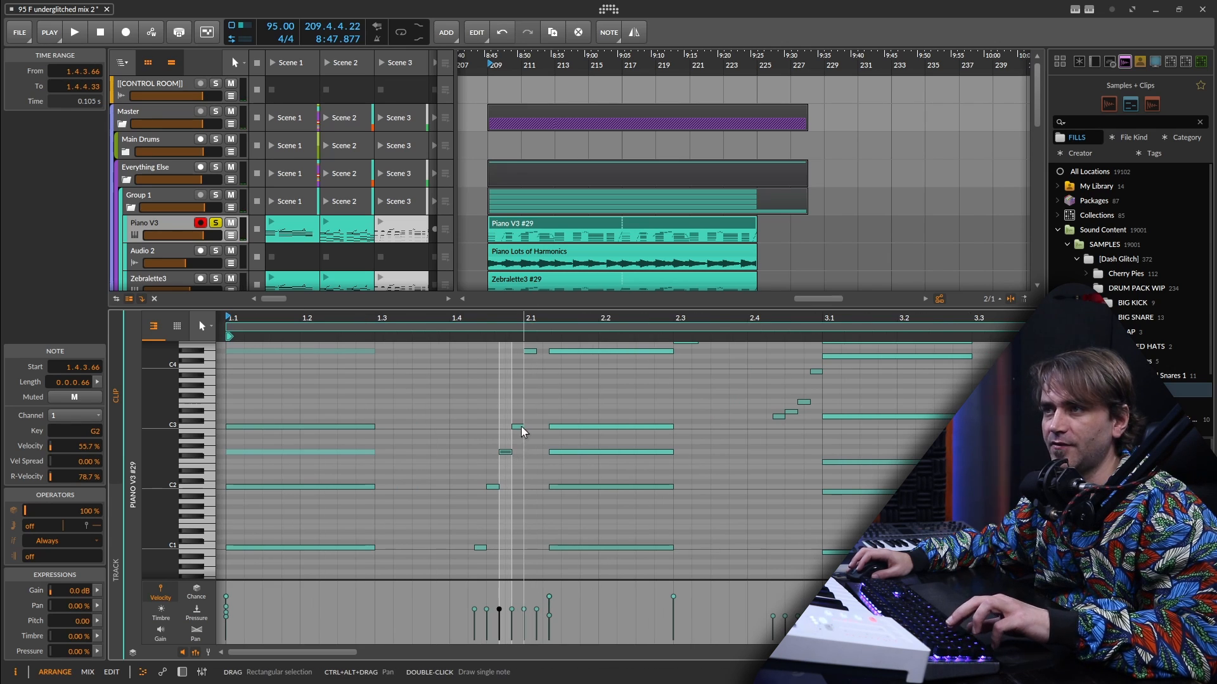
{"action": "scroll", "coordinate": [525, 410], "scroll_direction": "up", "scroll_amount": 1}
{"action": "left_click_drag", "start_coordinate": [530, 377], "coordinate": [532, 410]}
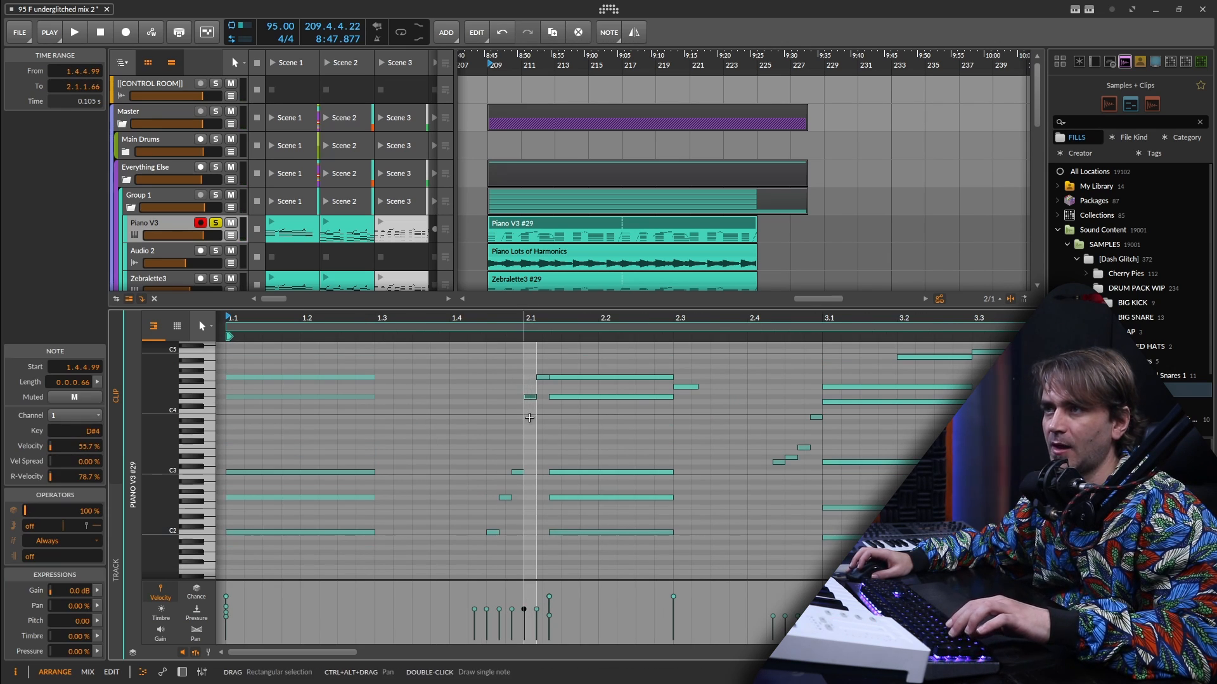
{"action": "key", "text": "alt+m"}
{"action": "scroll", "coordinate": [536, 420], "scroll_direction": "up", "scroll_amount": 1}
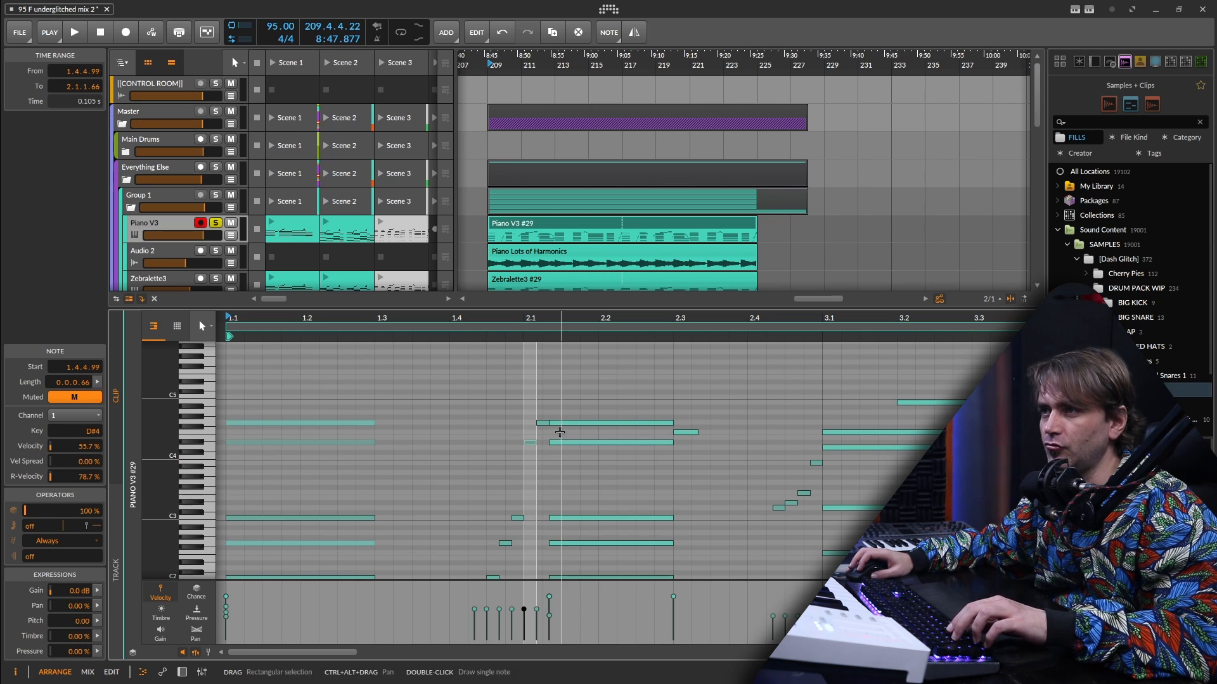
{"action": "left_click", "coordinate": [569, 442]}
{"action": "key", "text": "alt+m"}
{"action": "key", "text": "space"}
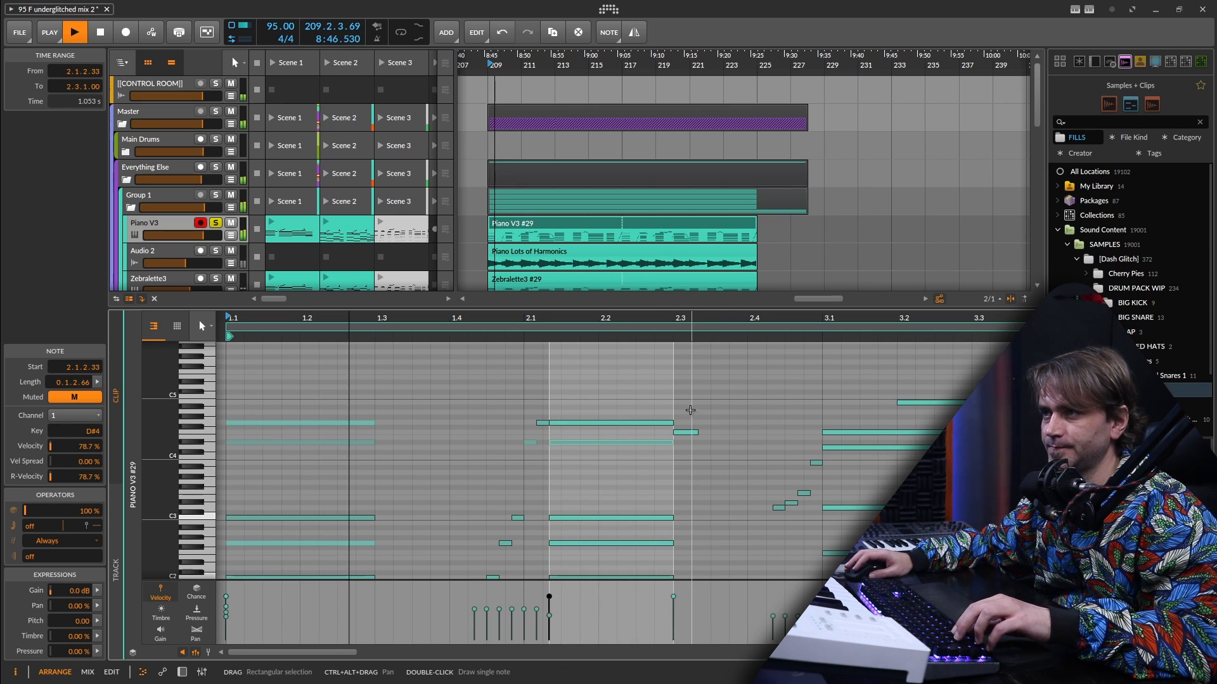
Mute the short F4 note at 2.3 and the G2 note of the second chord.
{"action": "left_click_drag", "start_coordinate": [690, 411], "coordinate": [689, 462]}
{"action": "key", "text": "alt+m"}
{"action": "scroll", "coordinate": [689, 461], "scroll_direction": "down", "scroll_amount": 2}
{"action": "key", "text": "space"}
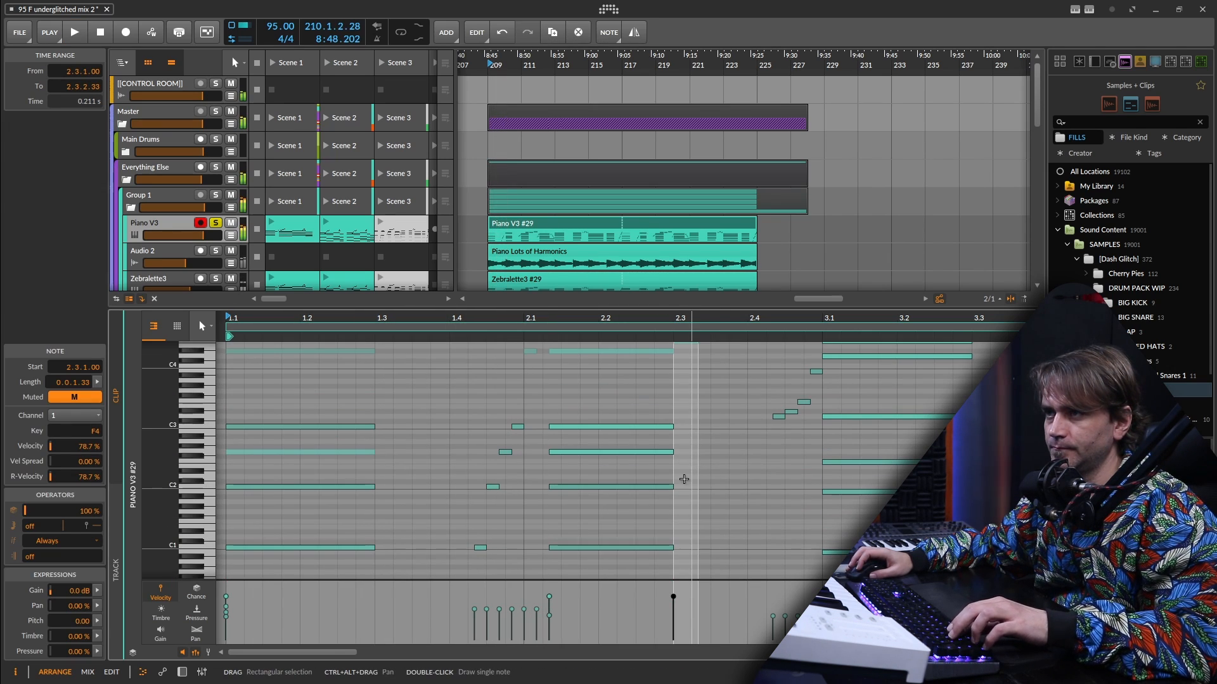
{"action": "left_click_drag", "start_coordinate": [622, 441], "coordinate": [619, 462]}
{"action": "key", "text": "alt+m"}
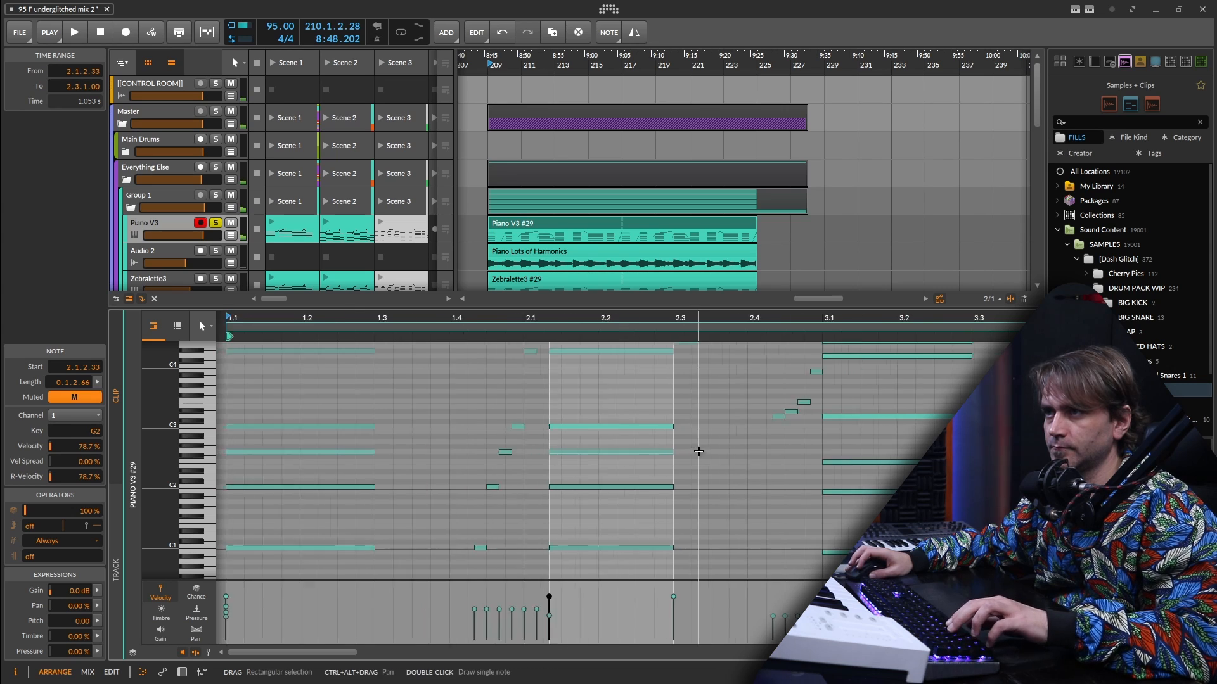
Mute the run leading into bar 3 and all five notes of the chord at 3.1, and replay the clip.
{"action": "left_click_drag", "start_coordinate": [697, 376], "coordinate": [712, 543]}
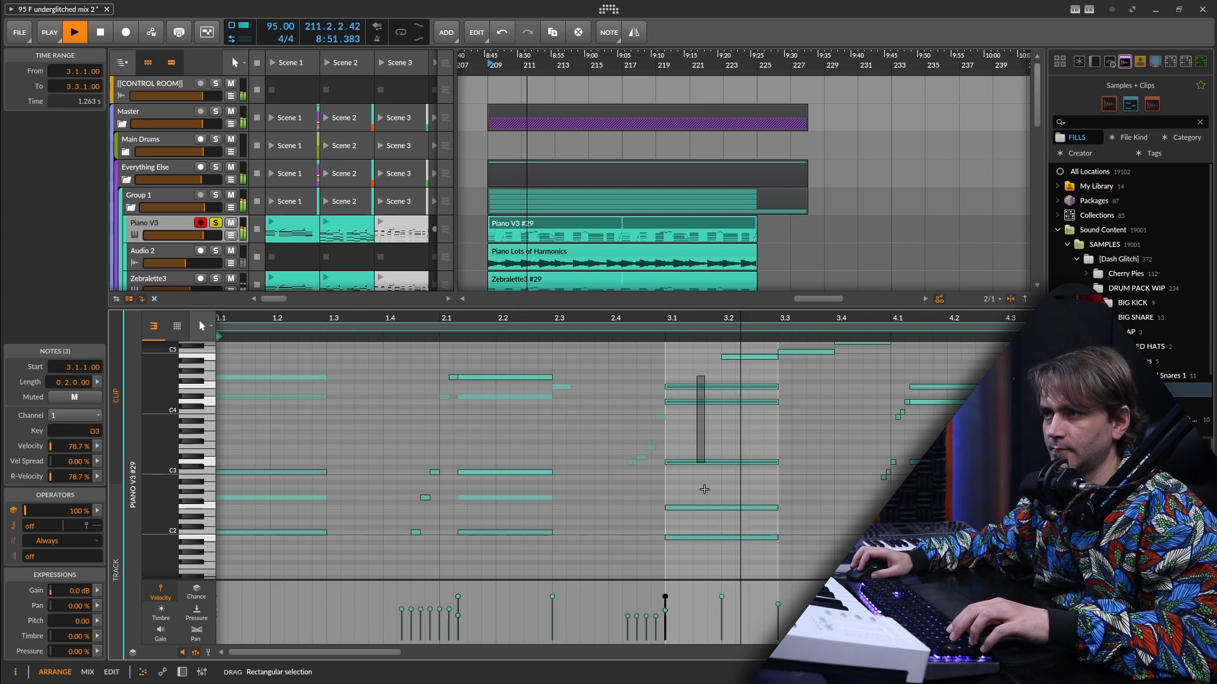
{"action": "key", "text": "alt+m"}
{"action": "scroll", "coordinate": [712, 543], "scroll_direction": "up", "scroll_amount": 3}
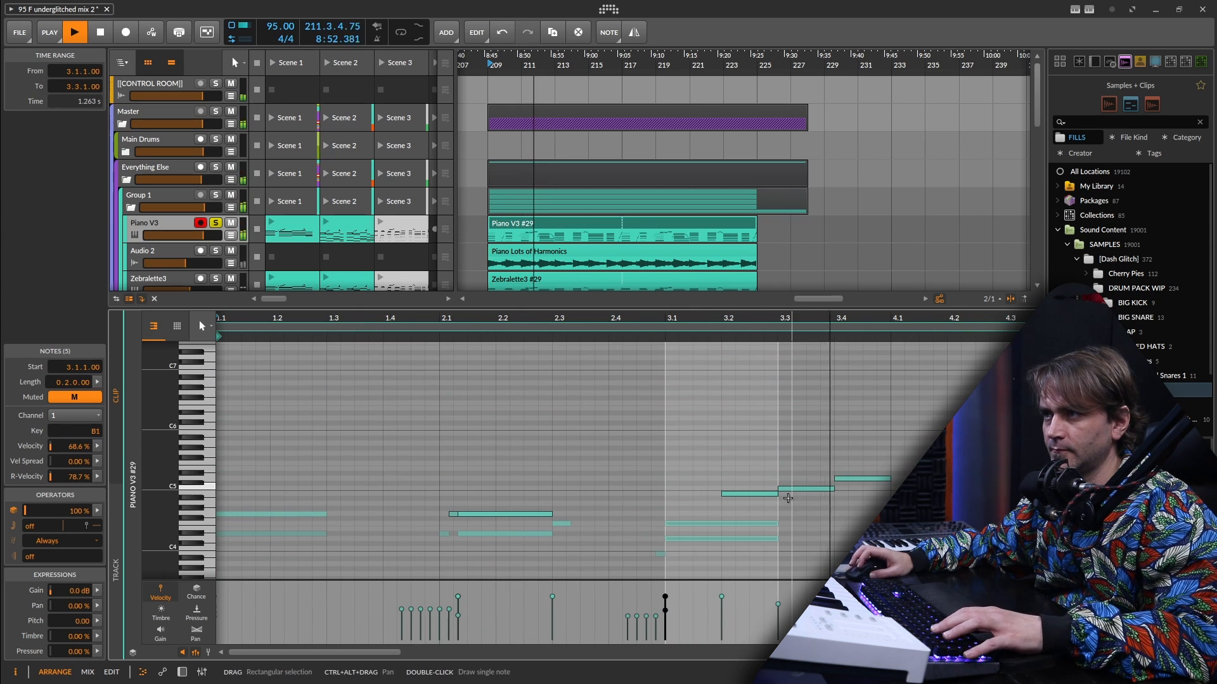
{"action": "key", "text": "space"}
{"action": "scroll", "coordinate": [806, 480], "scroll_direction": "down", "scroll_amount": 3}
{"action": "key", "text": "space"}
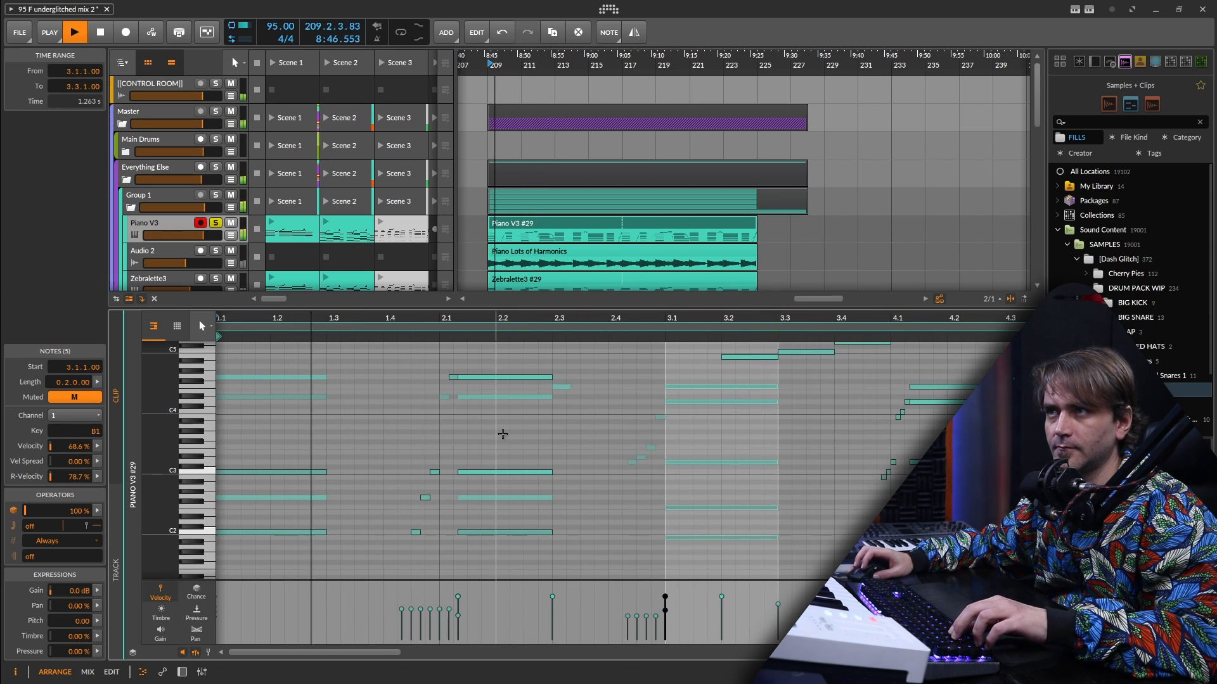
{"action": "scroll", "coordinate": [512, 433], "scroll_direction": "left", "scroll_amount": 3}
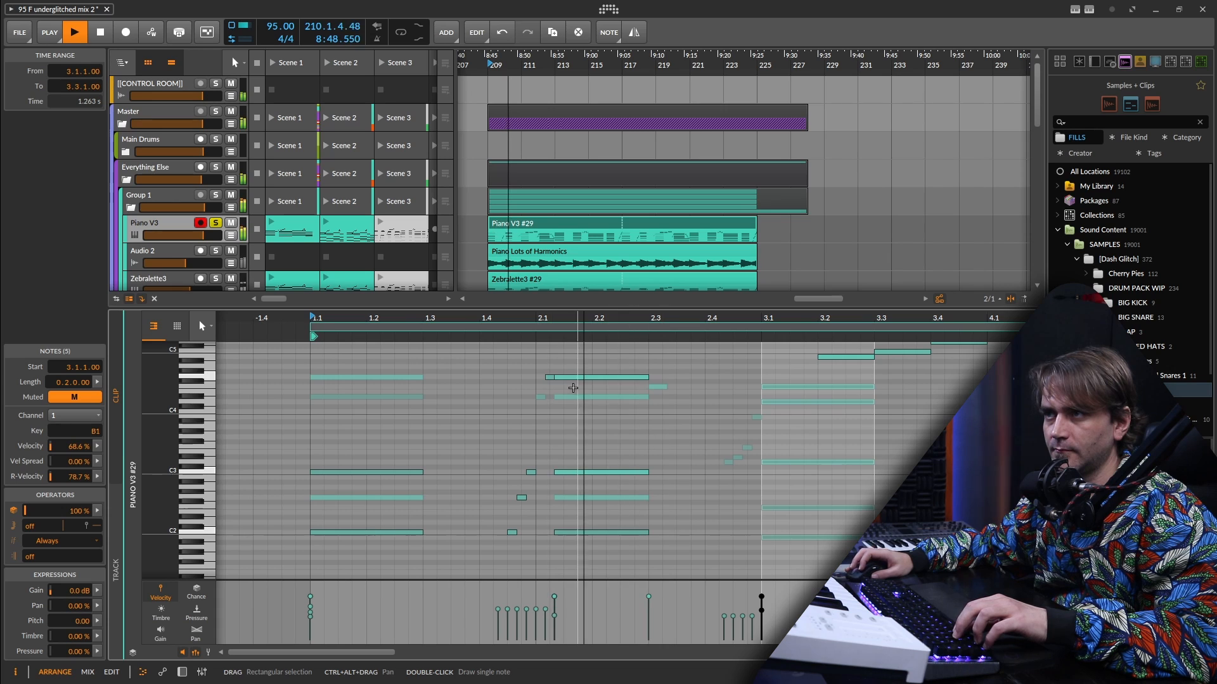
Delete the opening chord's two muted upper notes and the muted D#4 and F4 notes around the second chord.
{"action": "left_click_drag", "start_coordinate": [466, 365], "coordinate": [358, 412]}
{"action": "key", "text": "space"}
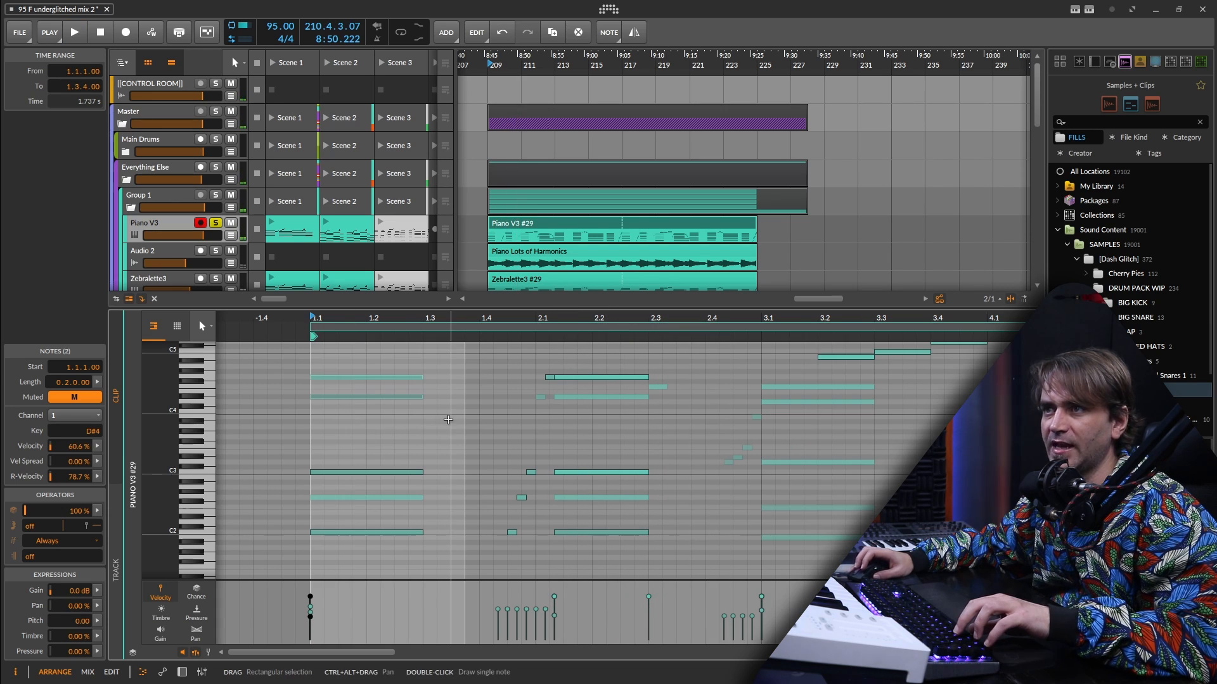
{"action": "scroll", "coordinate": [448, 419], "scroll_direction": "up", "scroll_amount": 1}
{"action": "scroll", "coordinate": [658, 396], "scroll_direction": "down", "scroll_amount": 3}
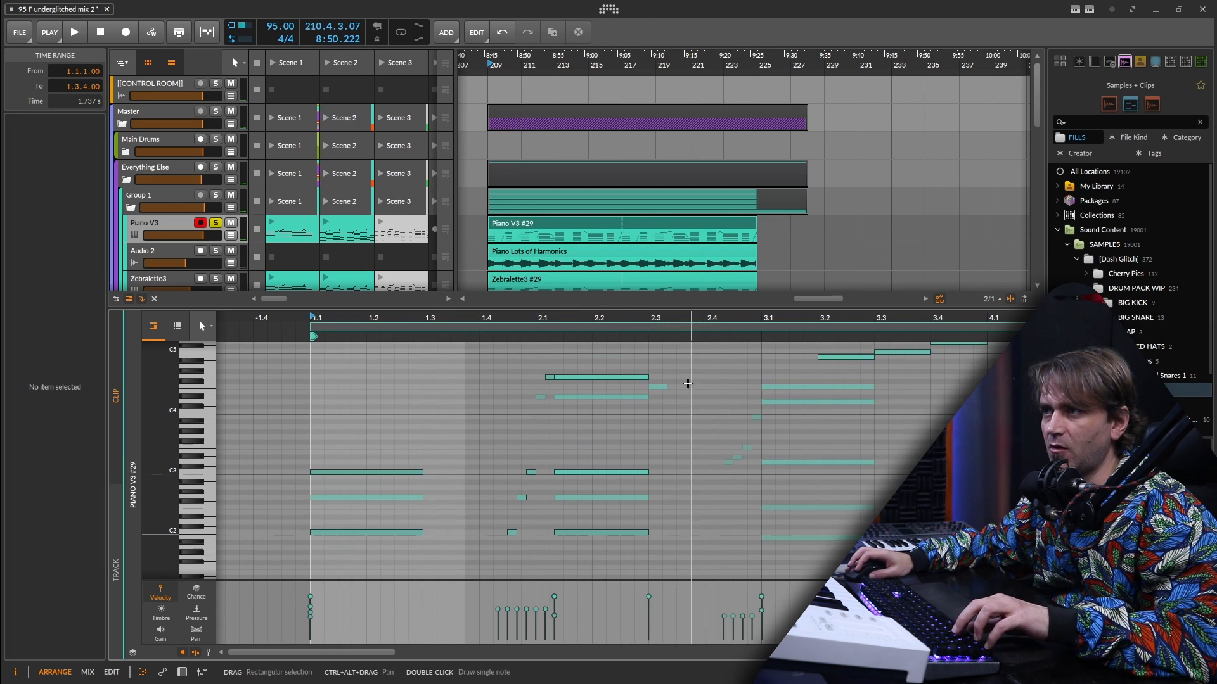
{"action": "left_click_drag", "start_coordinate": [686, 382], "coordinate": [517, 424]}
{"action": "key", "text": "Delete"}
Move the second chord and its lead-in notes earlier so they begin at 1.3, and delete the two chords' muted G2 notes.
{"action": "left_click_drag", "start_coordinate": [607, 359], "coordinate": [496, 549]}
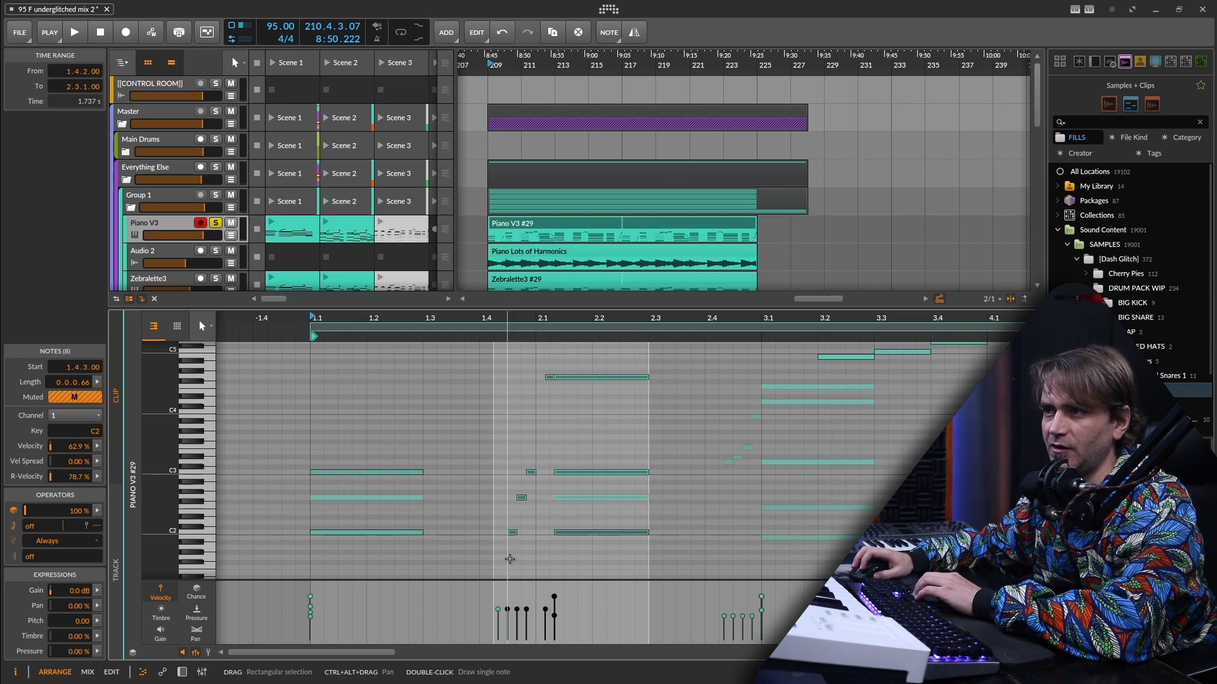
{"action": "key", "text": "Left"}
{"action": "key", "text": "Left"}
{"action": "key", "text": "Left"}
{"action": "key", "text": "Left"}
{"action": "key", "text": "Left"}
{"action": "key", "text": "Left"}
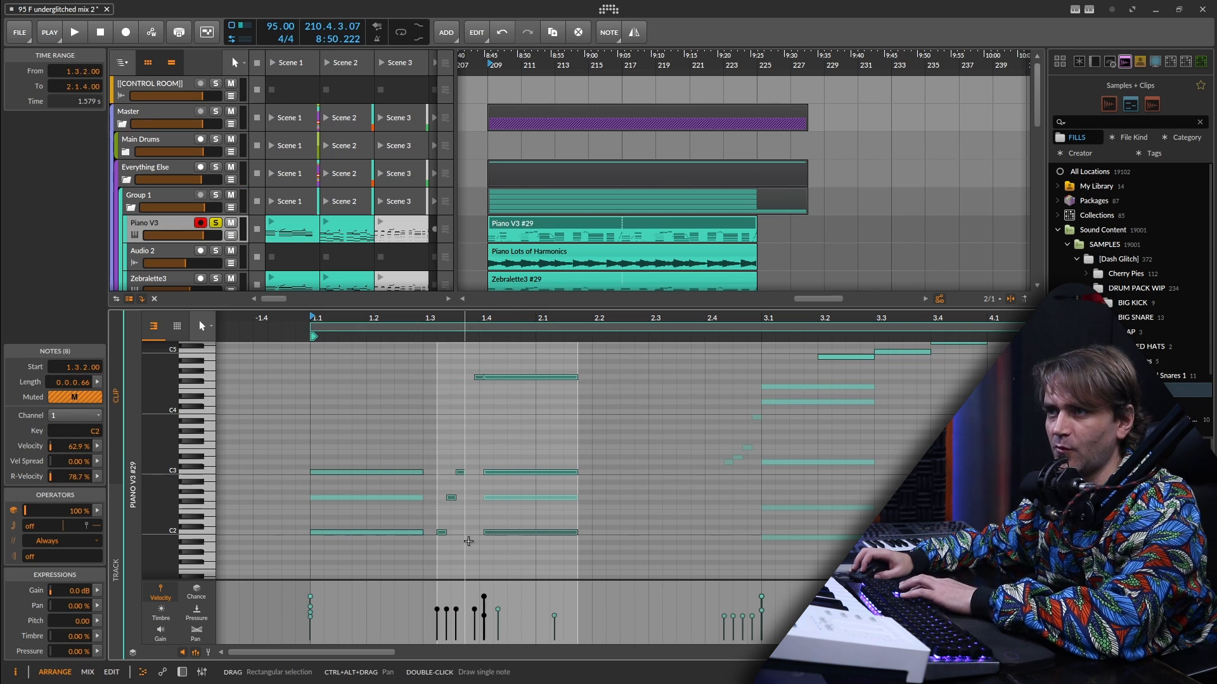
{"action": "left_click", "coordinate": [475, 505]}
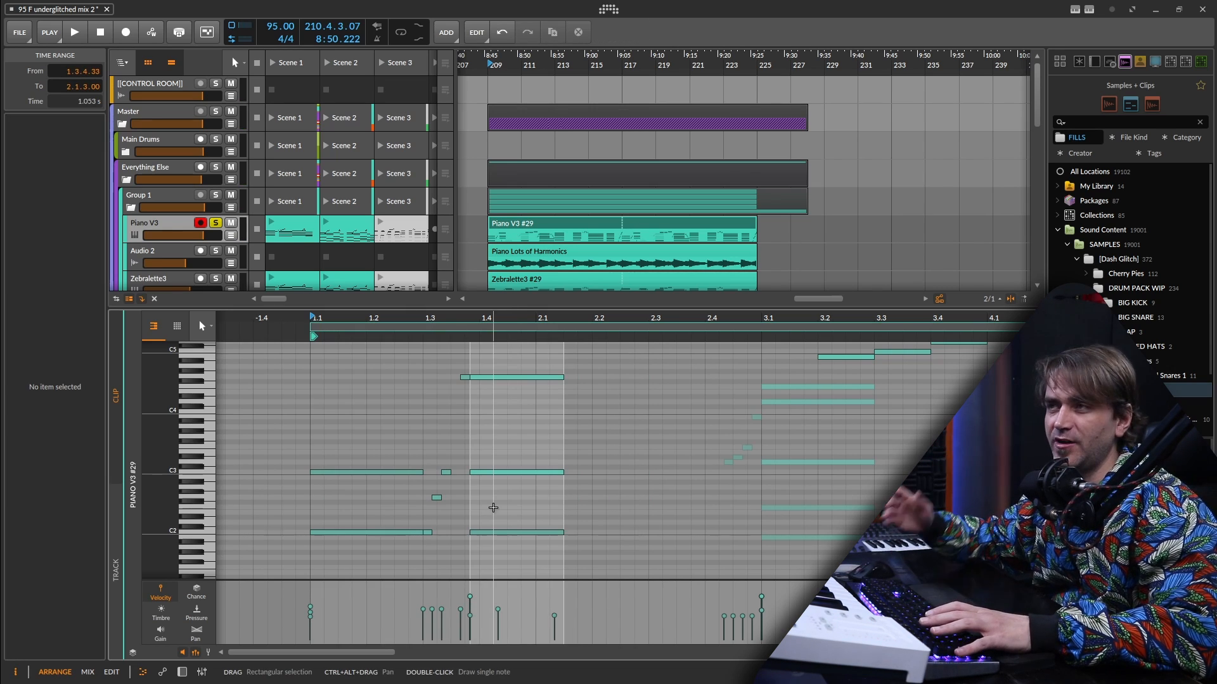
Replay the tightened chords, and clear the muted lead-in run and chord around 3.1.
{"action": "key", "text": "space"}
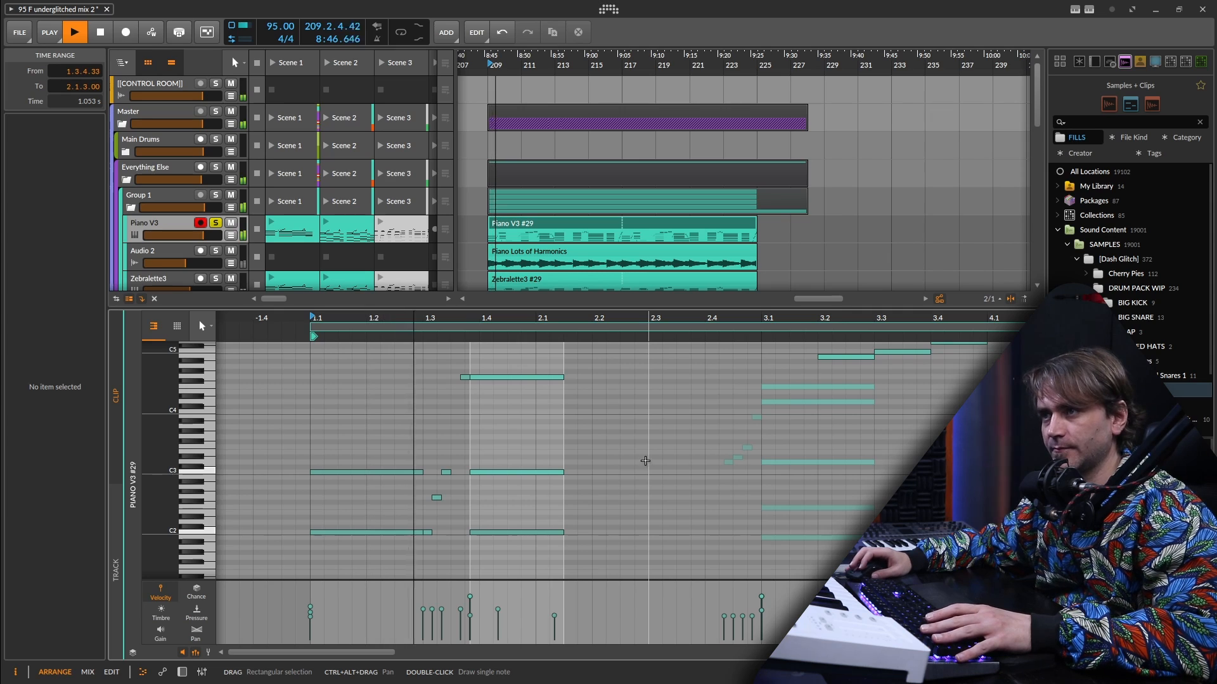
{"action": "scroll", "coordinate": [648, 437], "scroll_direction": "right", "scroll_amount": 1}
{"action": "key", "text": "space"}
{"action": "scroll", "coordinate": [696, 431], "scroll_direction": "down", "scroll_amount": 1}
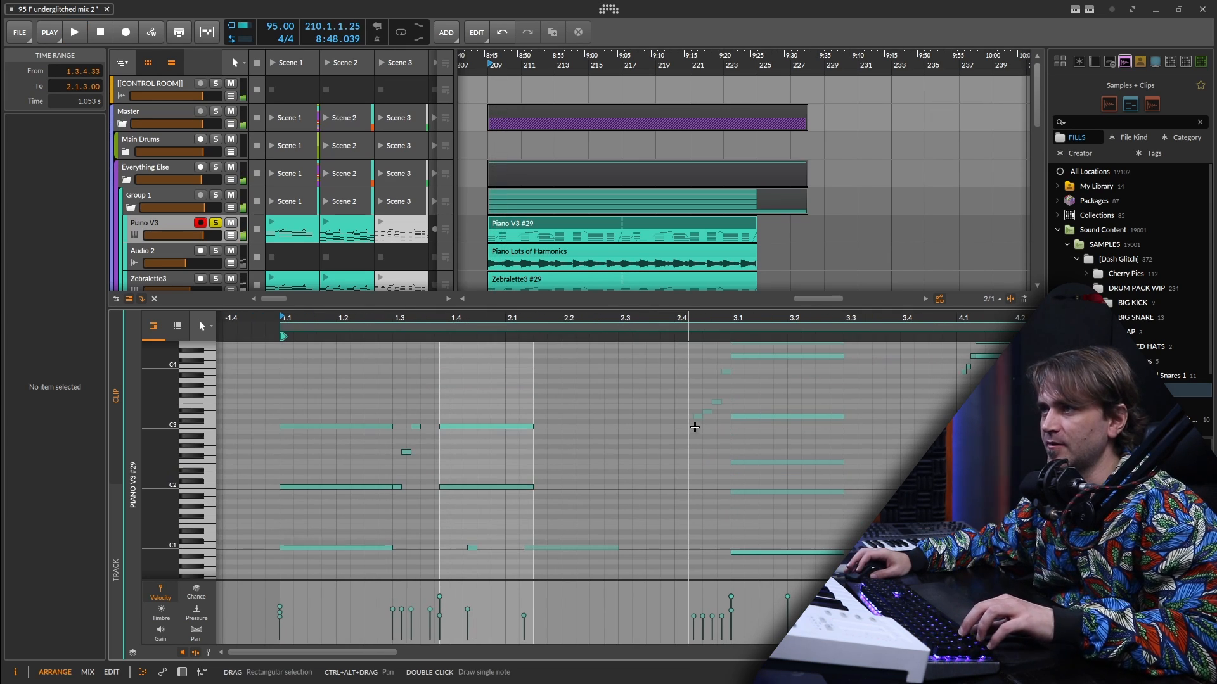
{"action": "scroll", "coordinate": [698, 432], "scroll_direction": "up", "scroll_amount": 2}
{"action": "left_click_drag", "start_coordinate": [691, 427], "coordinate": [782, 556]}
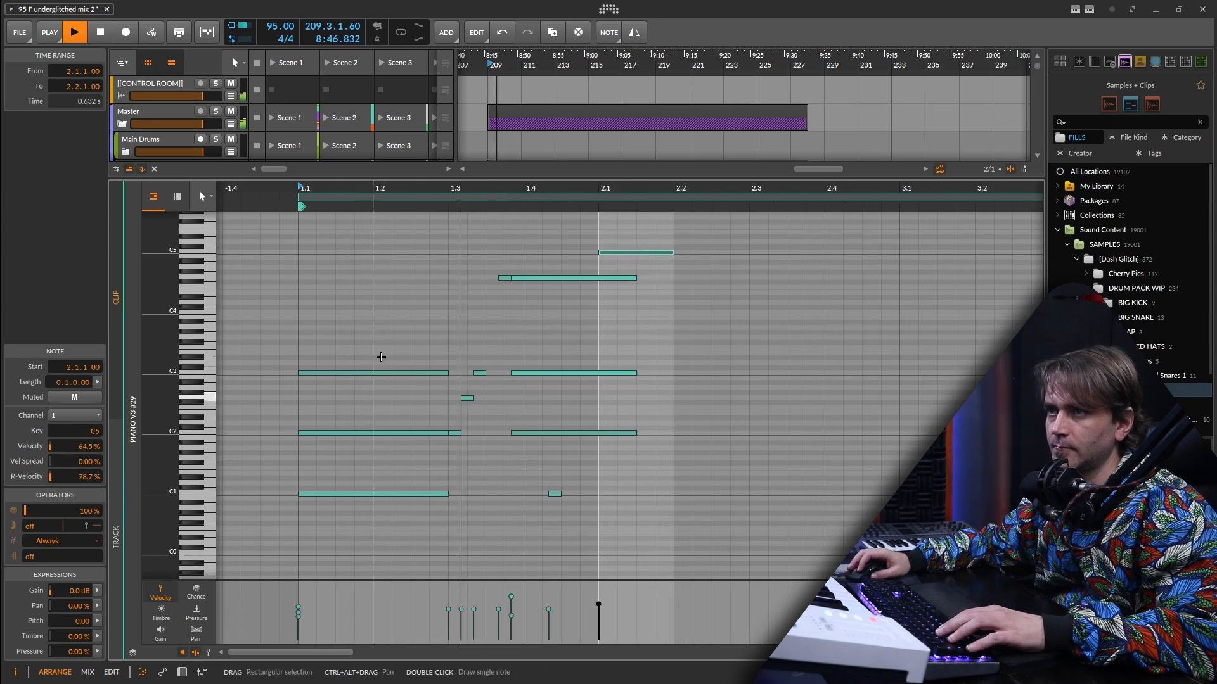
Copy the opening octave chord to 2.2 one octave higher, and duplicate it to 2.4 another octave up.
{"action": "left_click_drag", "start_coordinate": [383, 357], "coordinate": [415, 506]}
{"action": "key", "text": "ctrl+c"}
{"action": "left_click", "coordinate": [691, 397]}
{"action": "key", "text": "ctrl+v"}
{"action": "key", "text": "shift+Up"}
{"action": "key", "text": "ctrl+d"}
{"action": "key", "text": "shift+Up"}
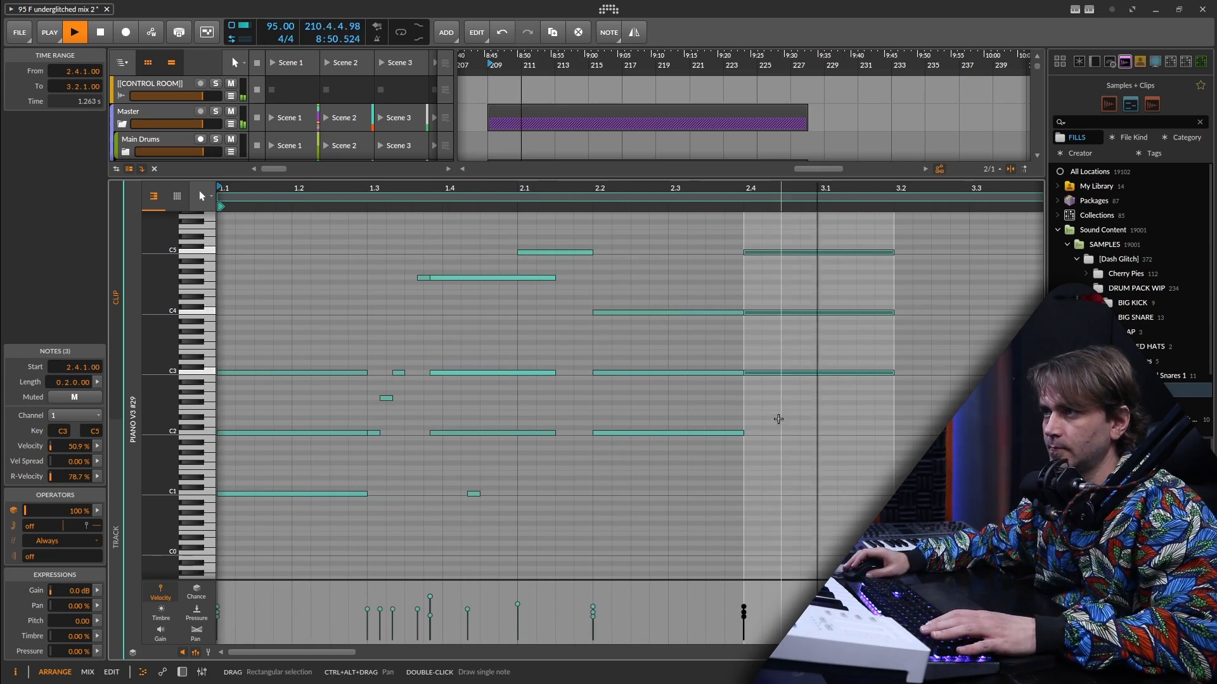
Duplicate the octave chord onward to 3.2, 3.4 and 4.2, shifting its notes by octaves for varied voicings.
{"action": "key", "text": "ctrl+d"}
{"action": "key", "text": "space"}
{"action": "left_click_drag", "start_coordinate": [903, 293], "coordinate": [924, 398]}
{"action": "key", "text": "shift+Down"}
{"action": "key", "text": "shift+Down"}
{"action": "key", "text": "space"}
{"action": "scroll", "coordinate": [765, 344], "scroll_direction": "down", "scroll_amount": 2}
{"action": "scroll", "coordinate": [775, 405], "scroll_direction": "down", "scroll_amount": 2}
{"action": "key", "text": "ctrl+d"}
{"action": "key", "text": "space"}
{"action": "key", "text": "shift+Down"}
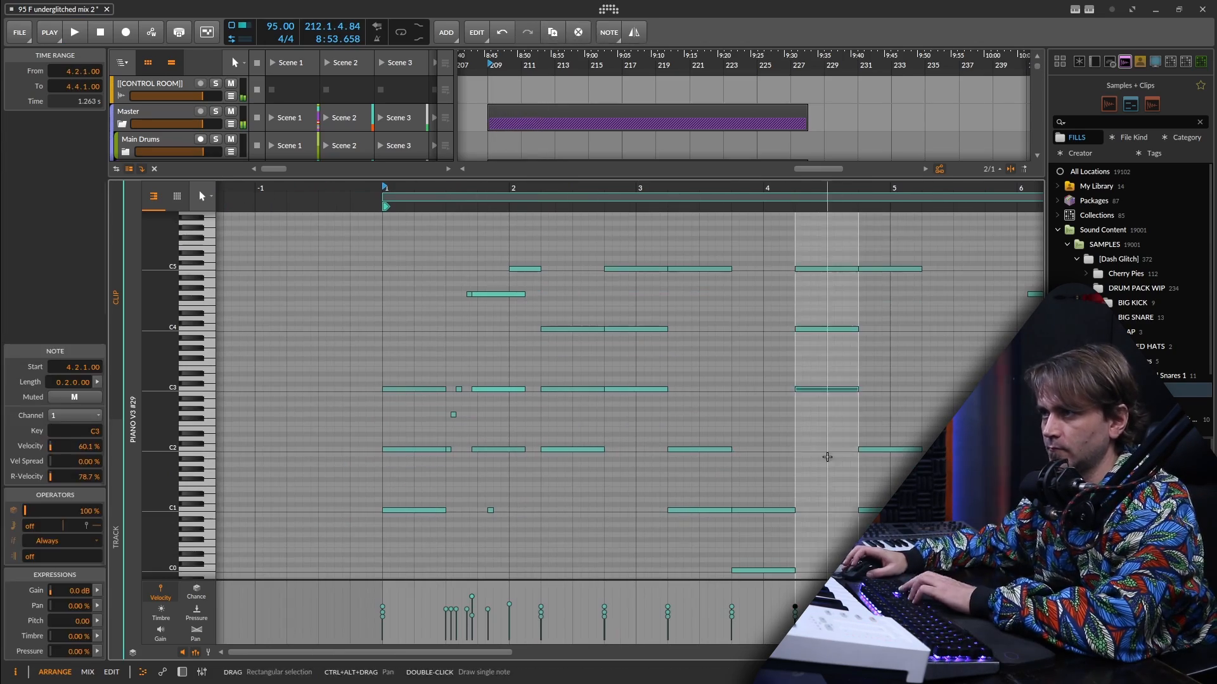
Duplicate an octave-raised chord to 4.4, and change the inner notes at 4.2 and 4.4 to G2 and G3.
{"action": "key", "text": "ctrl+d"}
{"action": "key", "text": "shift+Up"}
{"action": "left_click_drag", "start_coordinate": [827, 463], "coordinate": [826, 428]}
{"action": "left_click_drag", "start_coordinate": [889, 403], "coordinate": [889, 399]}
{"action": "left_click_drag", "start_coordinate": [888, 399], "coordinate": [888, 369]}
{"action": "key", "text": "space"}
{"action": "key", "text": "space"}
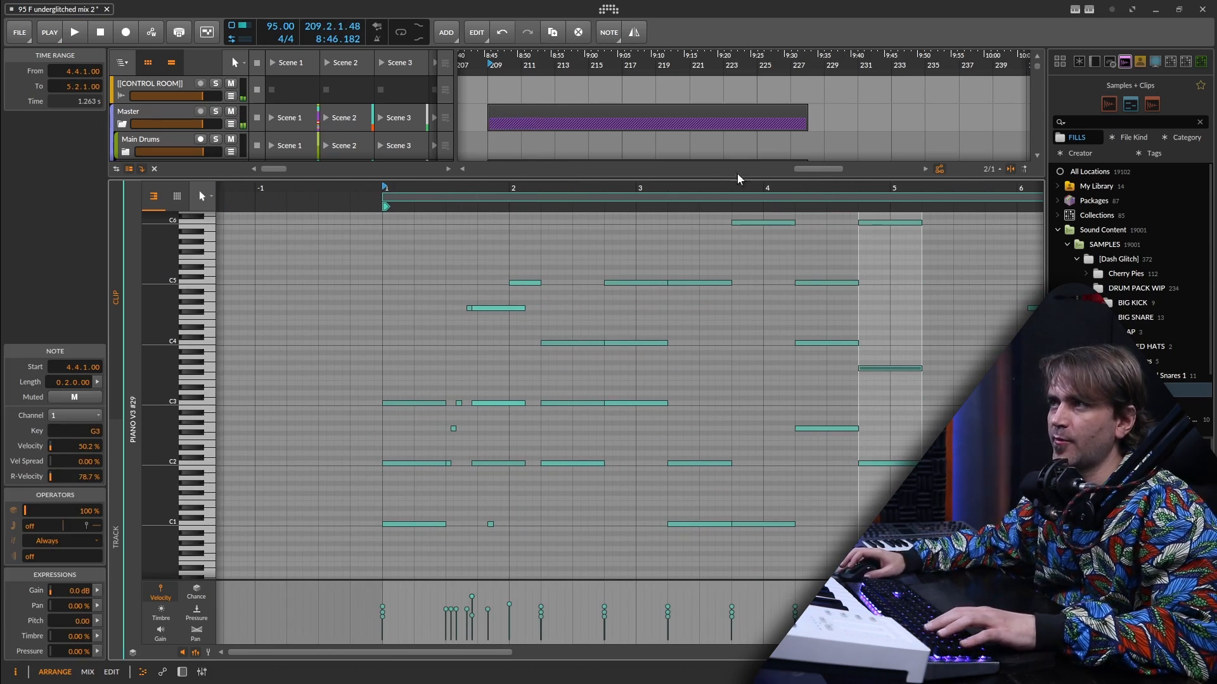
Split the Piano V3 clip in the arranger at bar 213 and delete everything after the first four bars.
{"action": "left_click", "coordinate": [185, 672]}
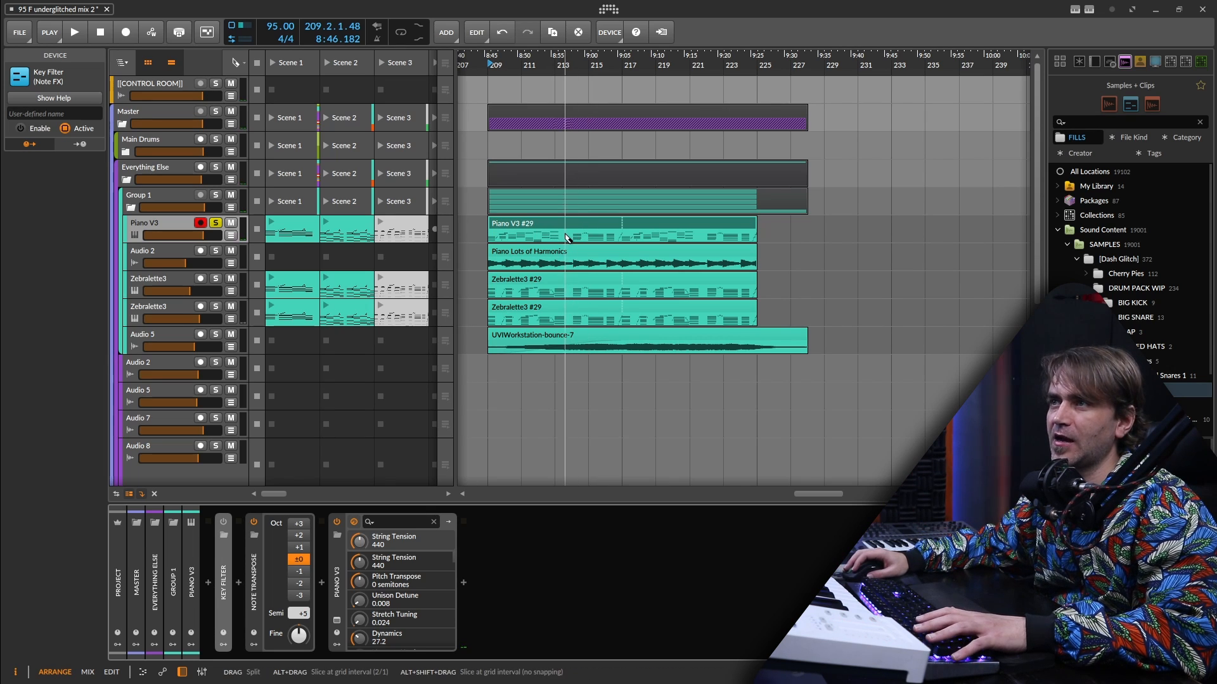
{"action": "scroll", "coordinate": [561, 238], "scroll_direction": "up", "scroll_amount": 3}
{"action": "left_click", "coordinate": [598, 225]}
{"action": "scroll", "coordinate": [595, 223], "scroll_direction": "down", "scroll_amount": 3}
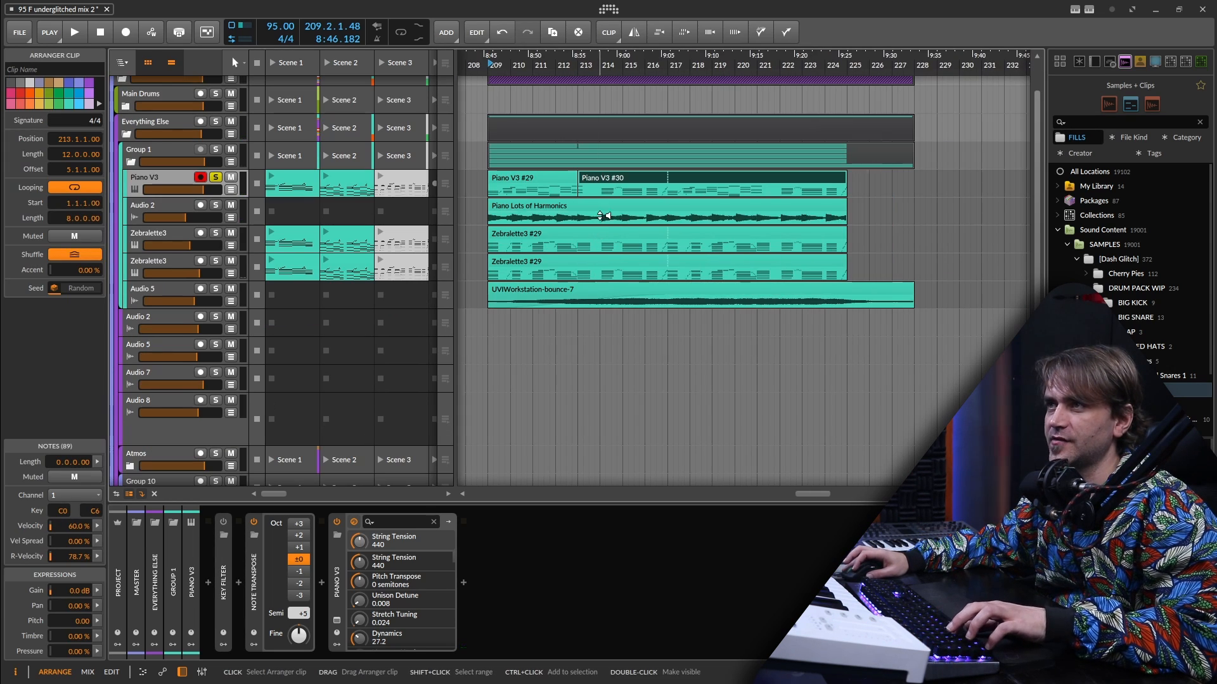
{"action": "key", "text": "Delete"}
{"action": "left_click", "coordinate": [532, 227]}
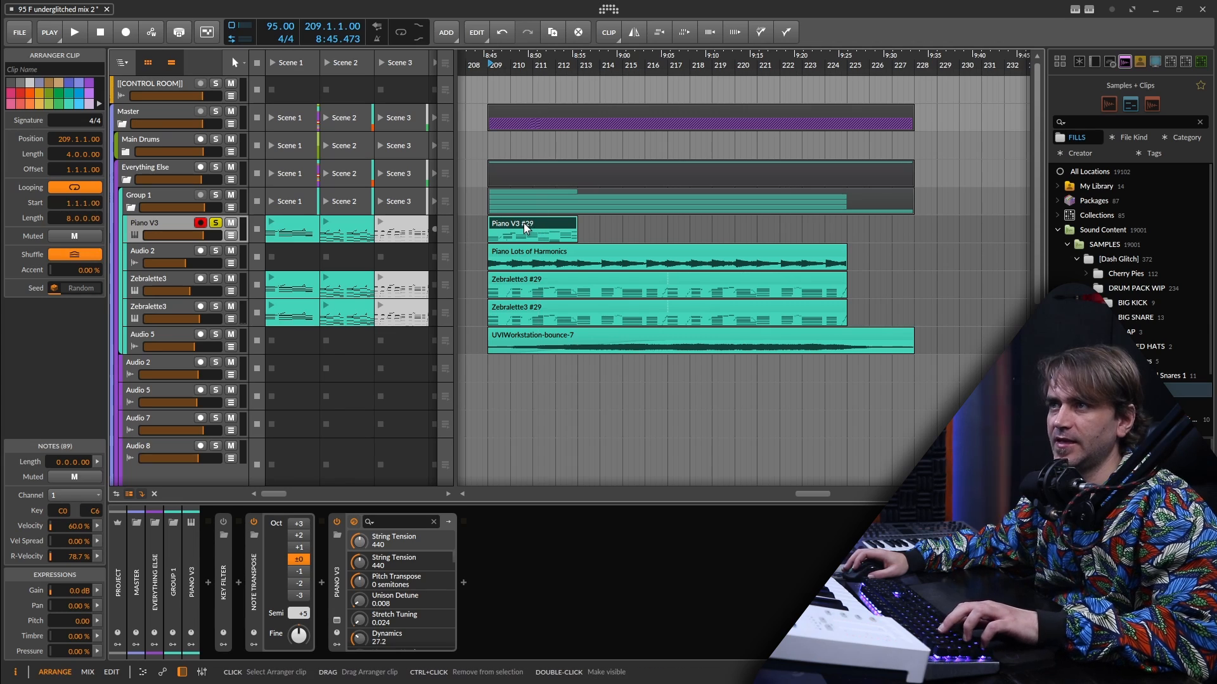
Bounce the four-bar Piano V3 clip to a new audio track and name the result "Piano Octaves".
{"action": "right_click", "coordinate": [524, 228]}
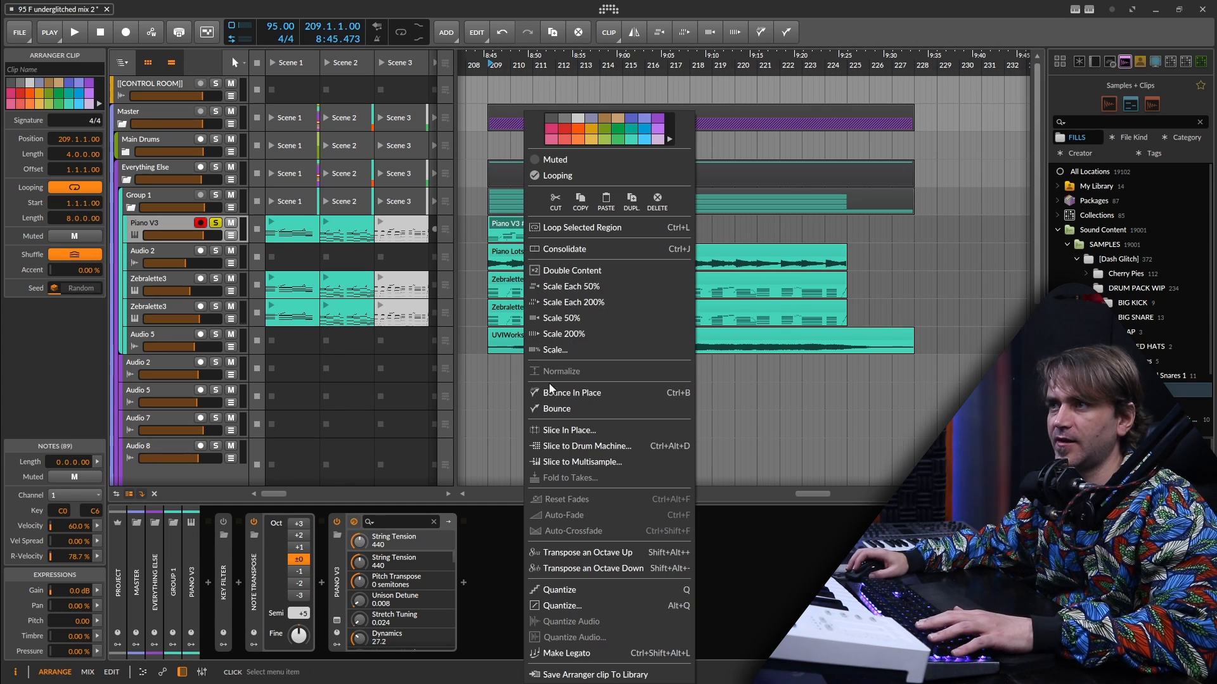
{"action": "left_click", "coordinate": [587, 392]}
{"action": "left_click", "coordinate": [646, 476]}
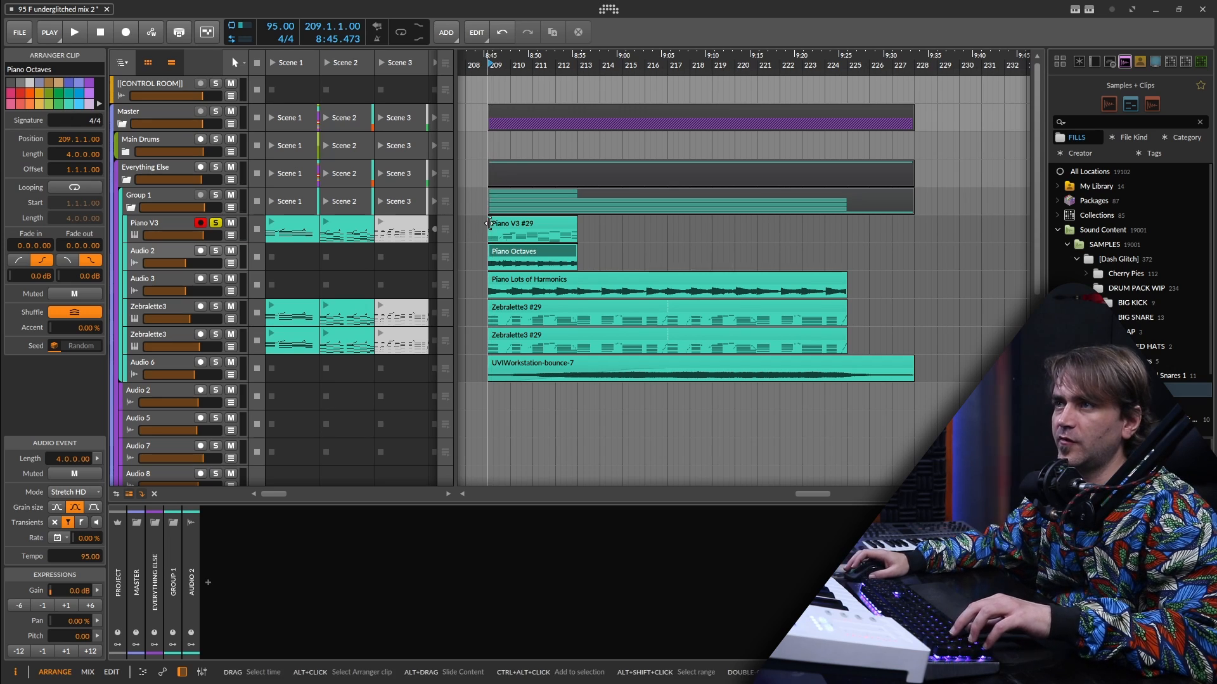
Delete the audio track holding the UVIWorkstation bounce.
{"action": "left_click", "coordinate": [554, 309]}
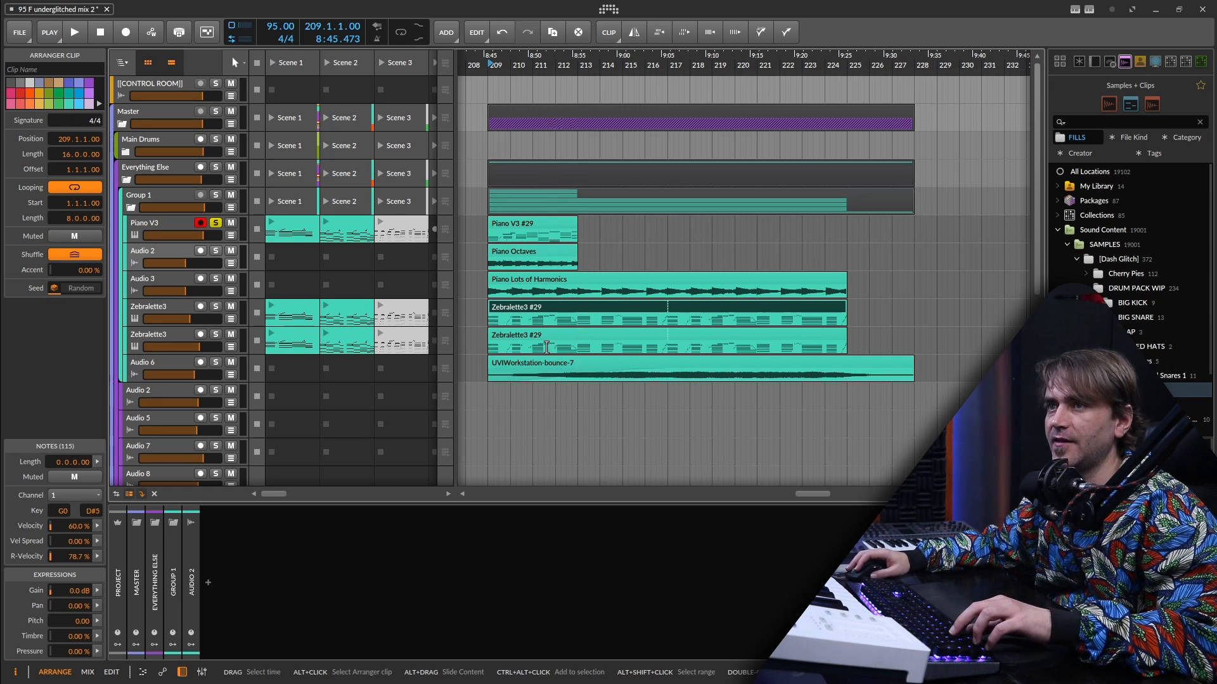
{"action": "left_click", "coordinate": [150, 361]}
{"action": "key", "text": "Delete"}
Move both Zebralette3 clips to bar 225, copy the four-bar Piano V3 clip onto both tracks at bar 209, and play it.
{"action": "left_click_drag", "start_coordinate": [478, 305], "coordinate": [875, 338]}
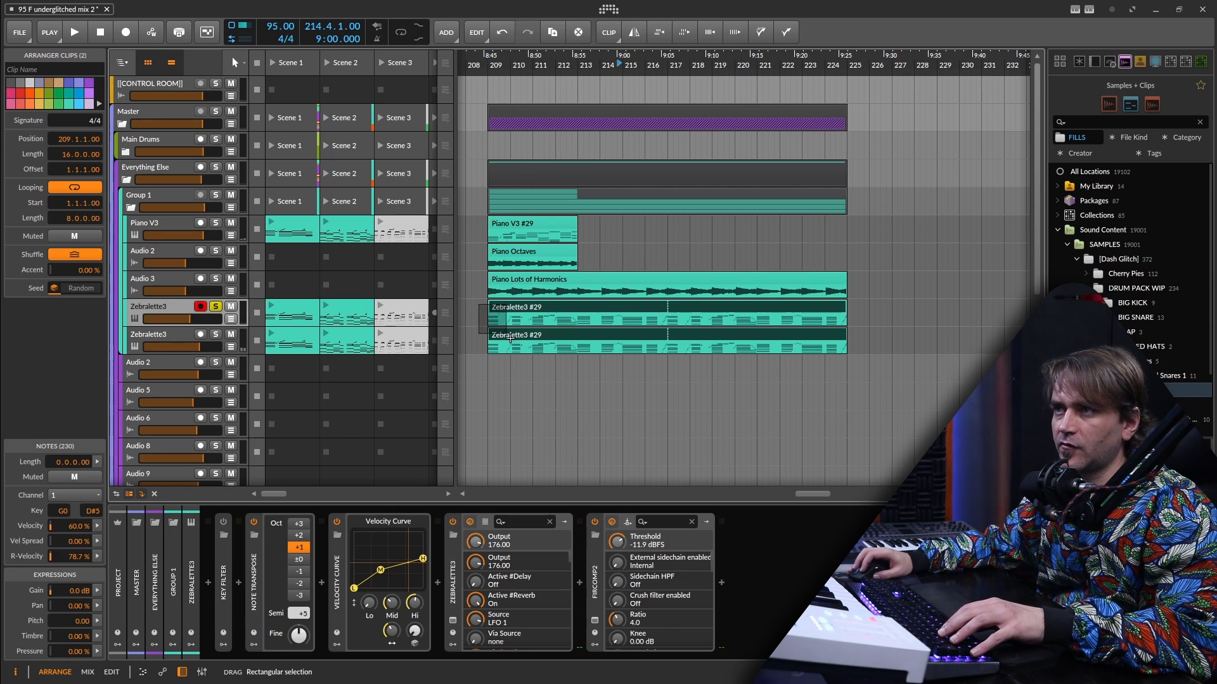
{"action": "left_click", "coordinate": [512, 226]}
{"action": "left_click_drag", "start_coordinate": [512, 227], "coordinate": [512, 310]}
{"action": "left_click_drag", "start_coordinate": [511, 310], "coordinate": [509, 338]}
{"action": "key", "text": "space"}
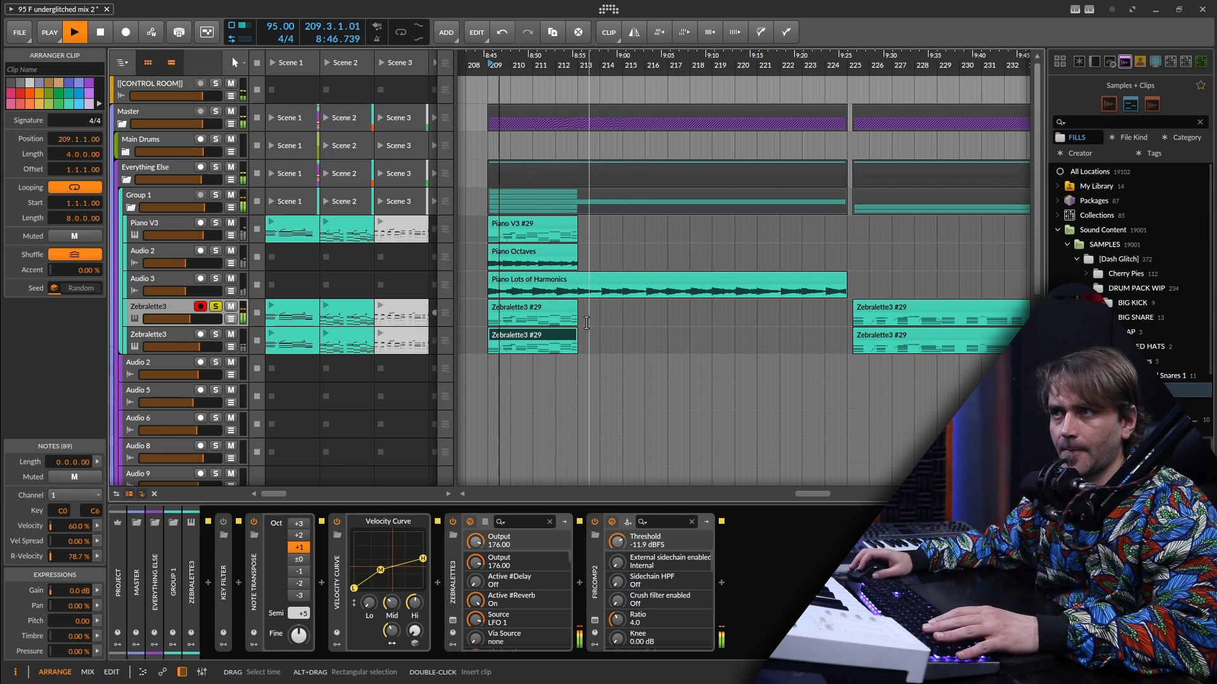
{"action": "key", "text": "space"}
Bounce the two four-bar Zebralette3 clips to new audio tracks.
{"action": "left_click_drag", "start_coordinate": [591, 307], "coordinate": [553, 337]}
{"action": "right_click", "coordinate": [516, 334]}
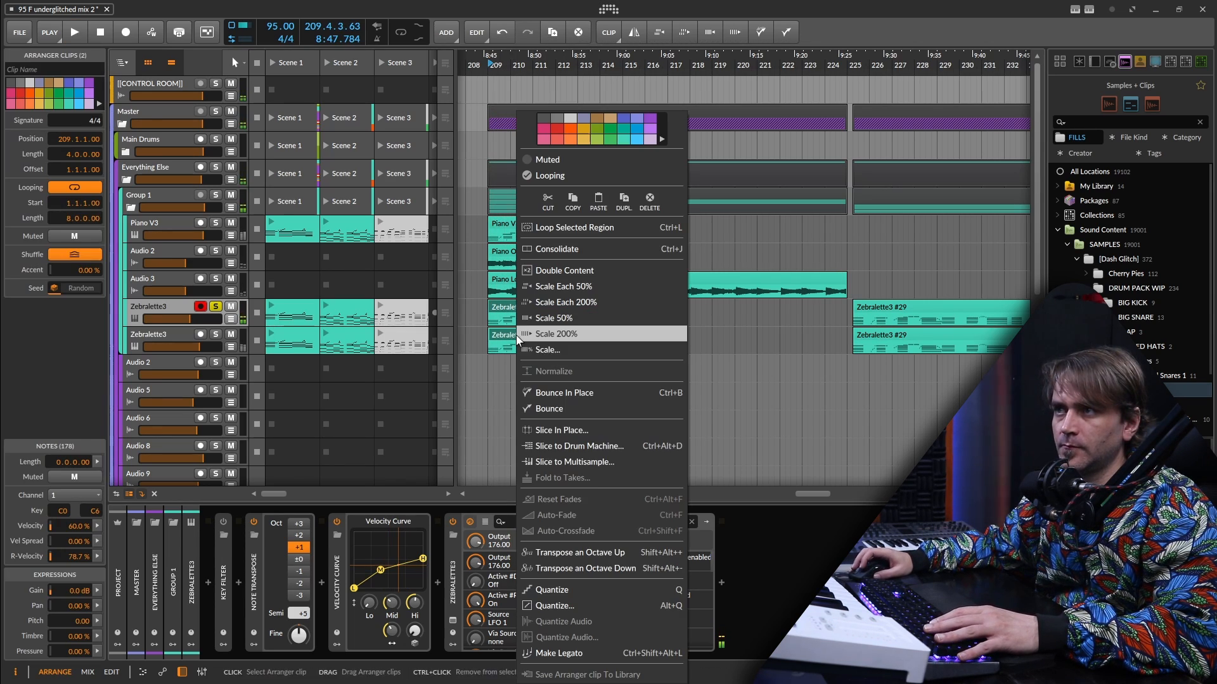
{"action": "left_click", "coordinate": [560, 412]}
{"action": "key", "text": "Return"}
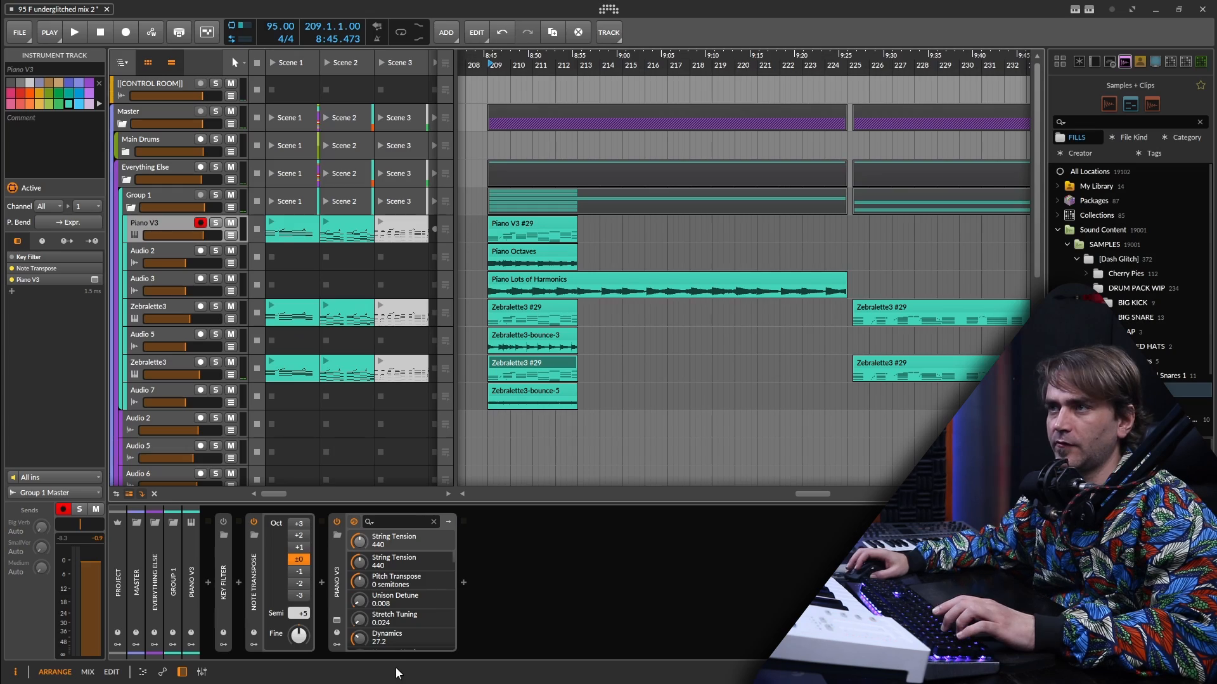
Insert the Airwindows Consolidated effect after the instrument on the Piano V3 track.
{"action": "left_click", "coordinate": [464, 581]}
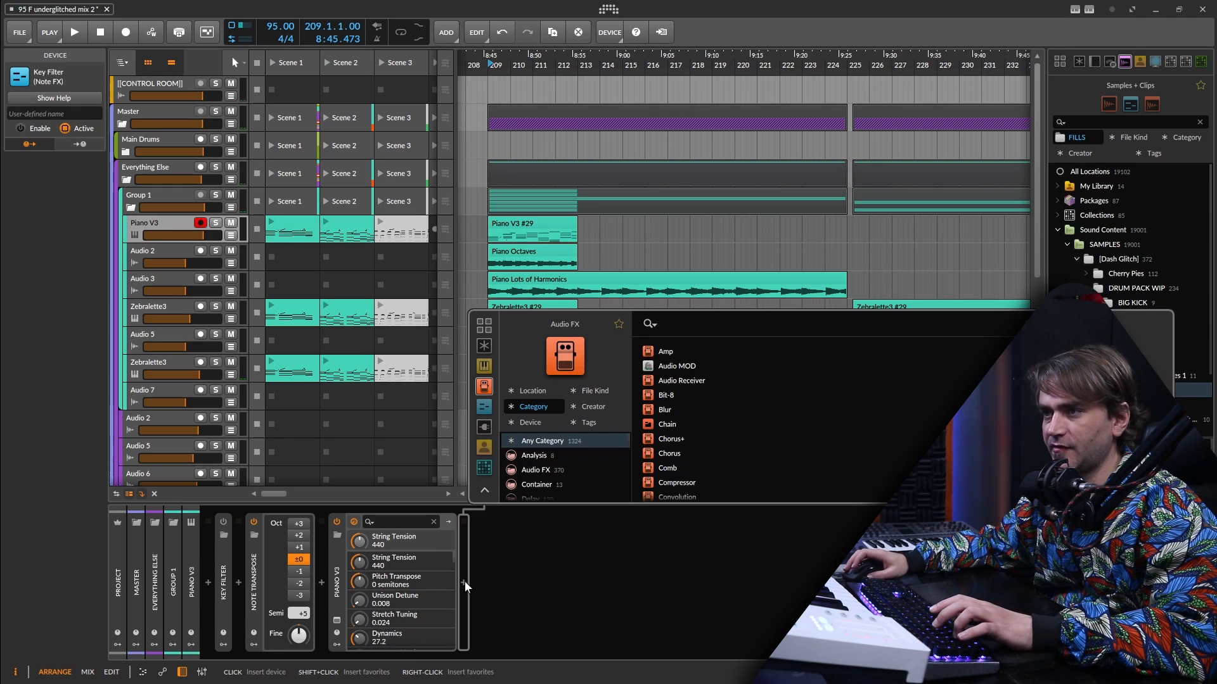
{"action": "type", "text": "air"}
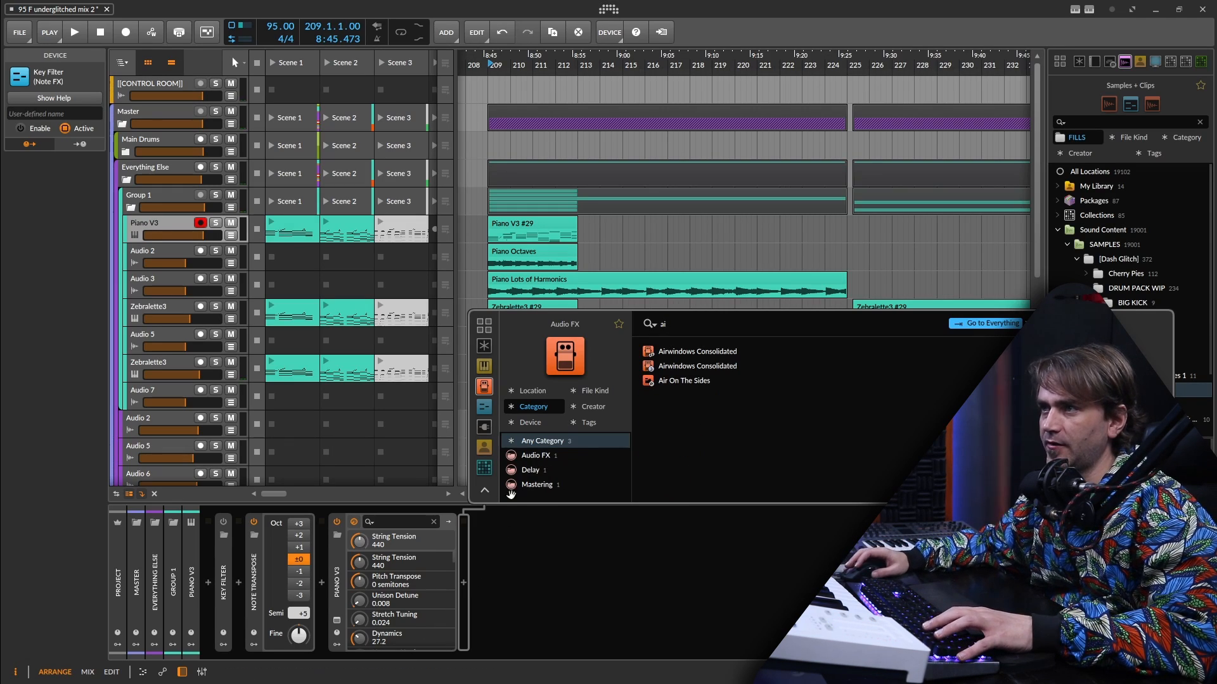
{"action": "key", "text": "Return"}
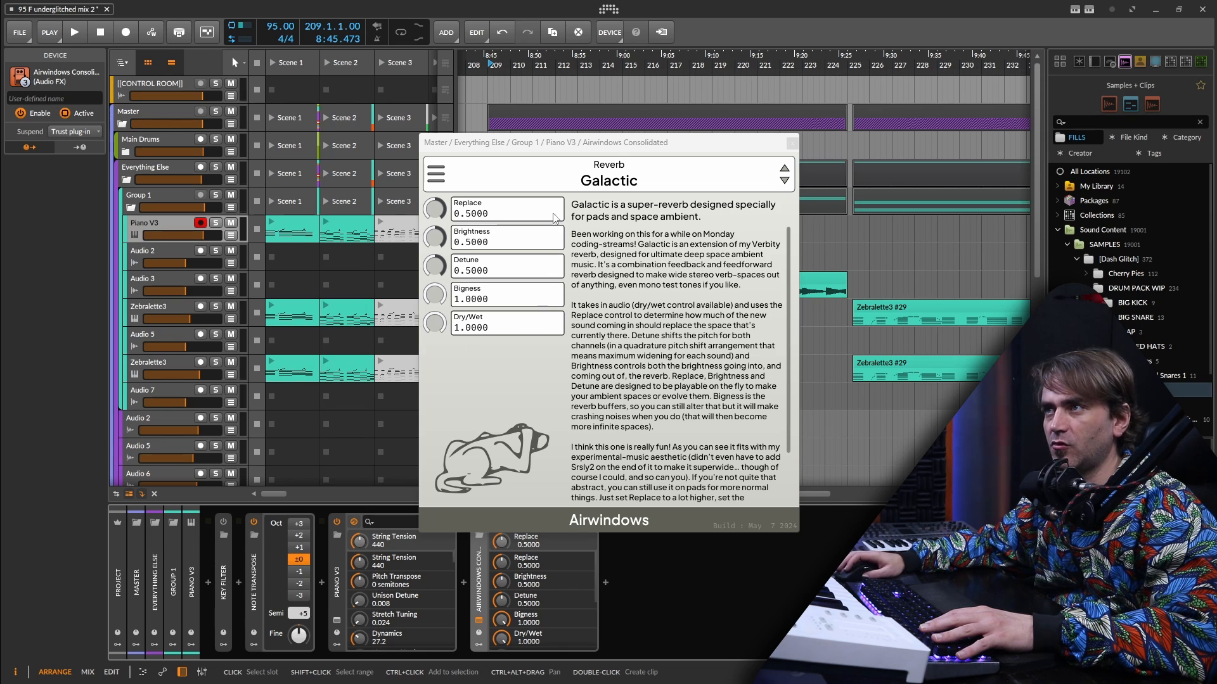
{"action": "left_click", "coordinate": [443, 176]}
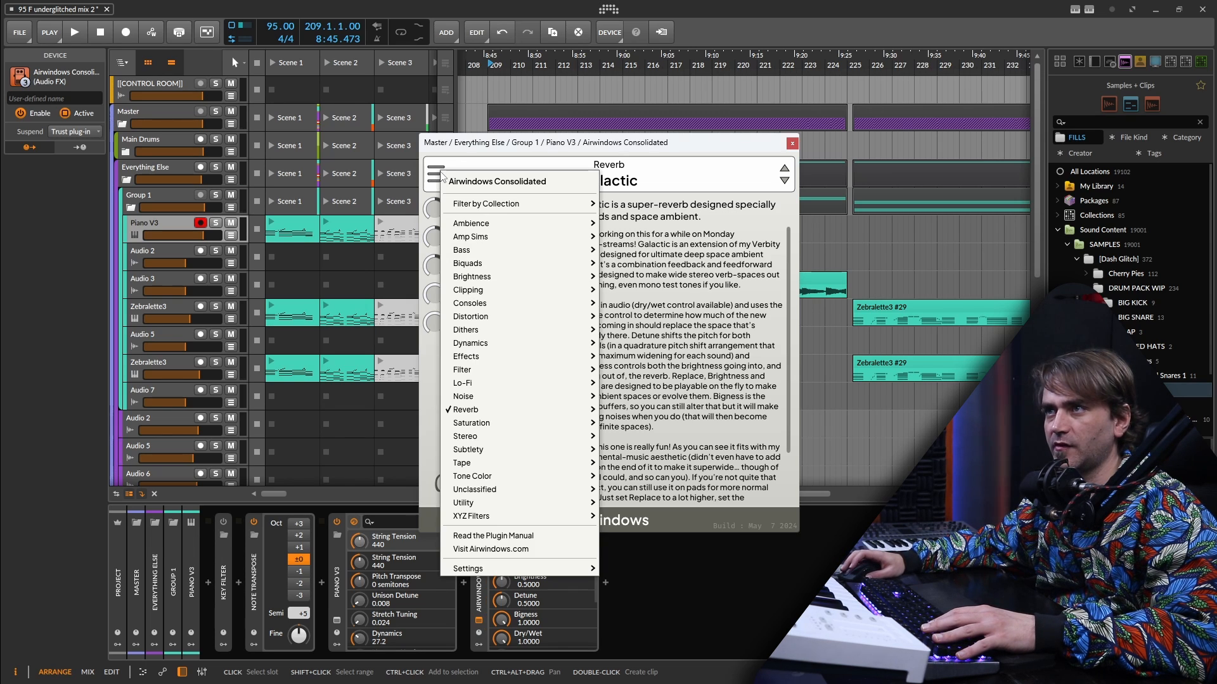
{"action": "mouse_move", "coordinate": [477, 203]}
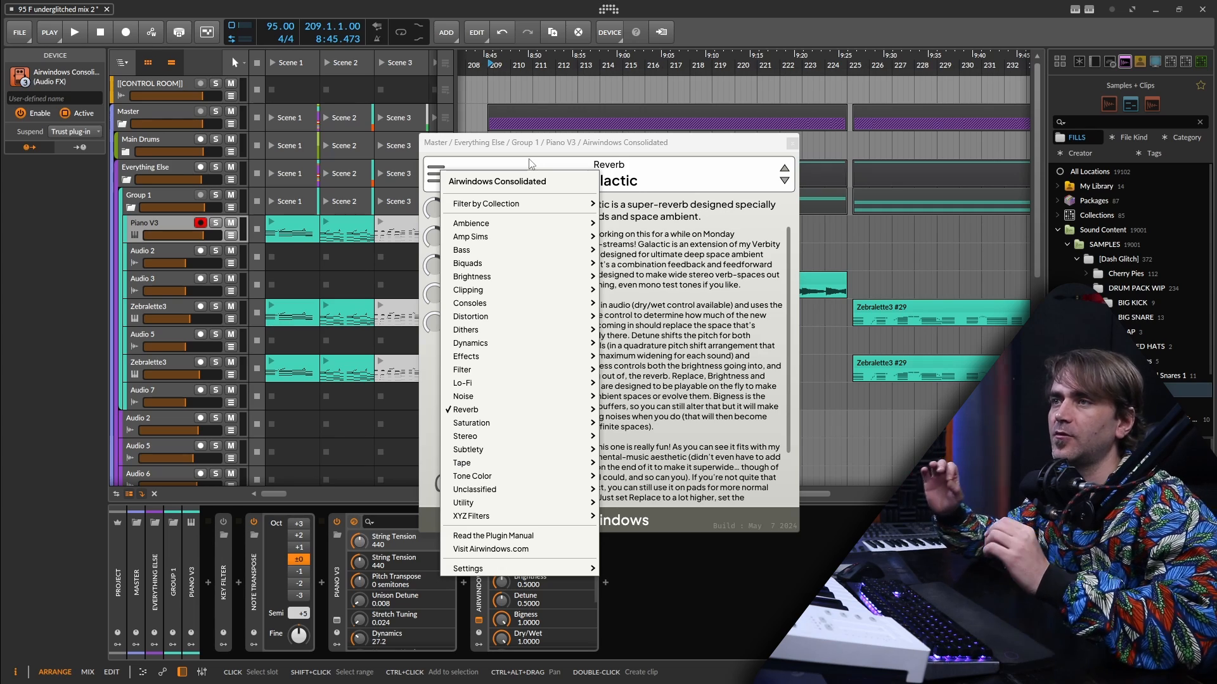
{"action": "mouse_move", "coordinate": [463, 396]}
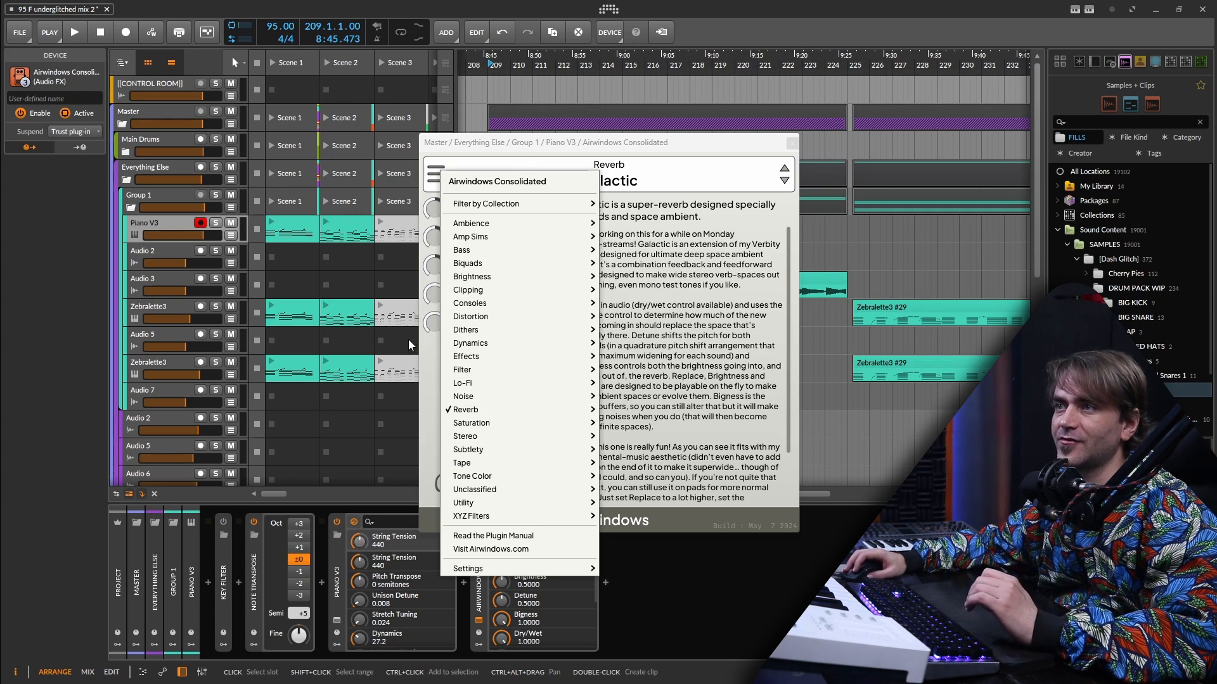
{"action": "mouse_move", "coordinate": [488, 319]}
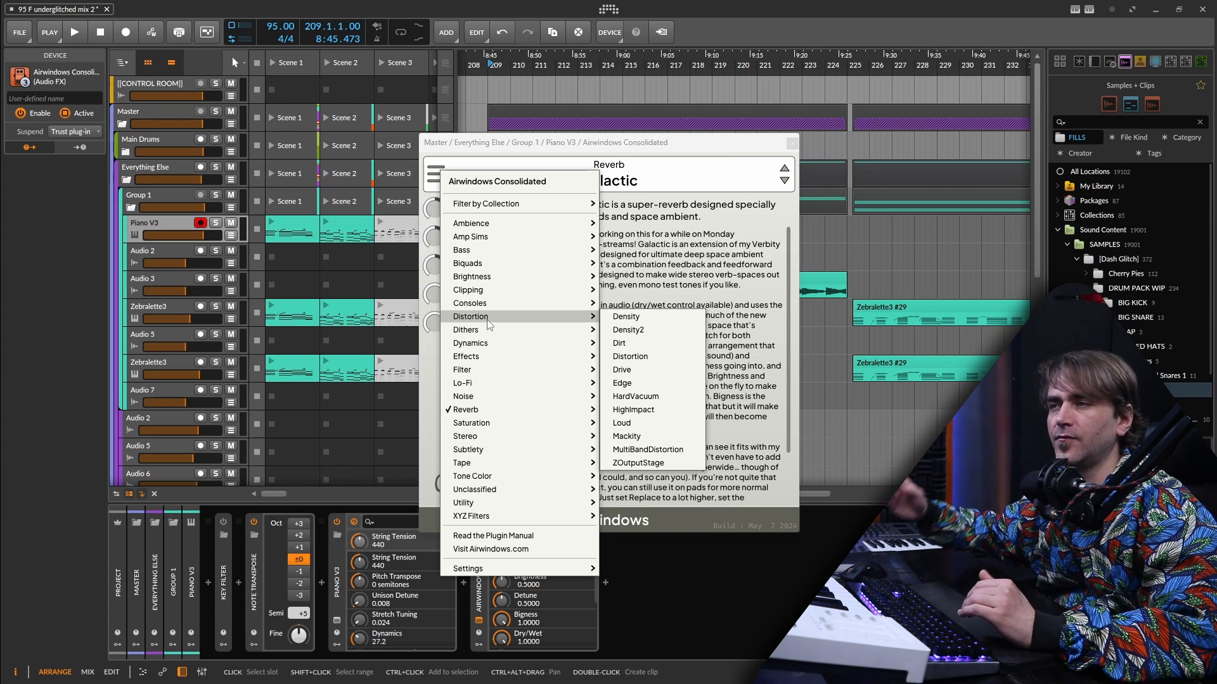
{"action": "left_click", "coordinate": [598, 182]}
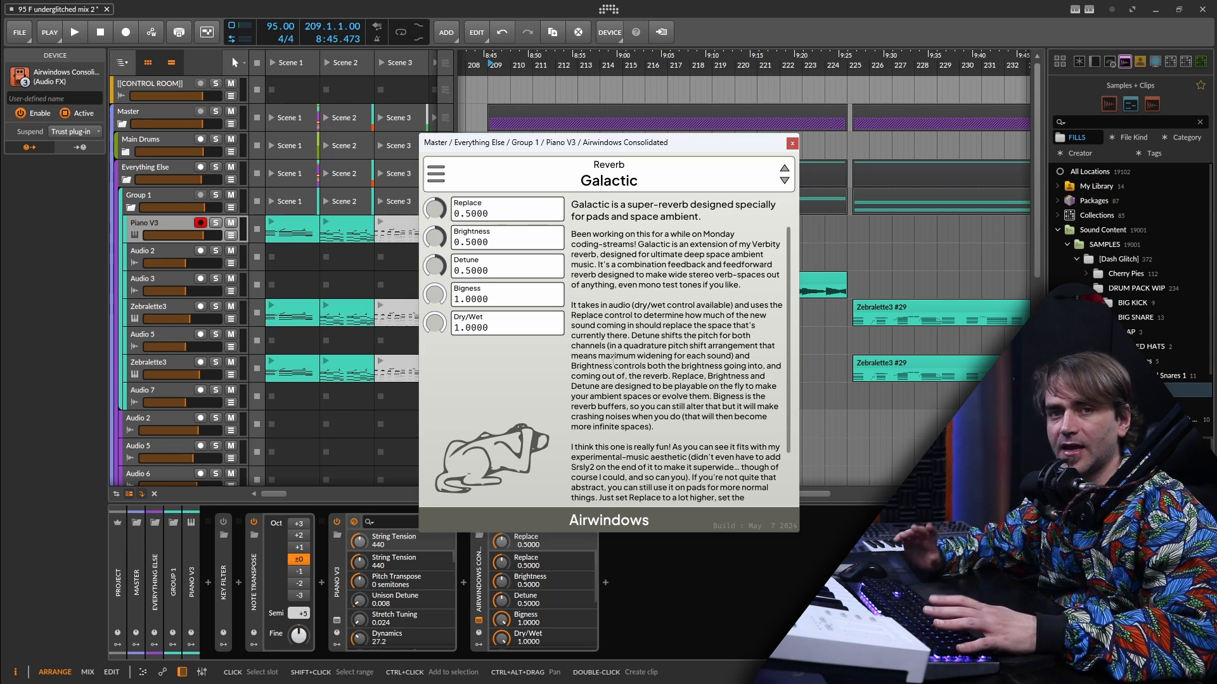
Solo the Piano V3 track, play it through the Galactic reverb, and close the plug-in window.
{"action": "left_click", "coordinate": [697, 589]}
{"action": "key", "text": "space"}
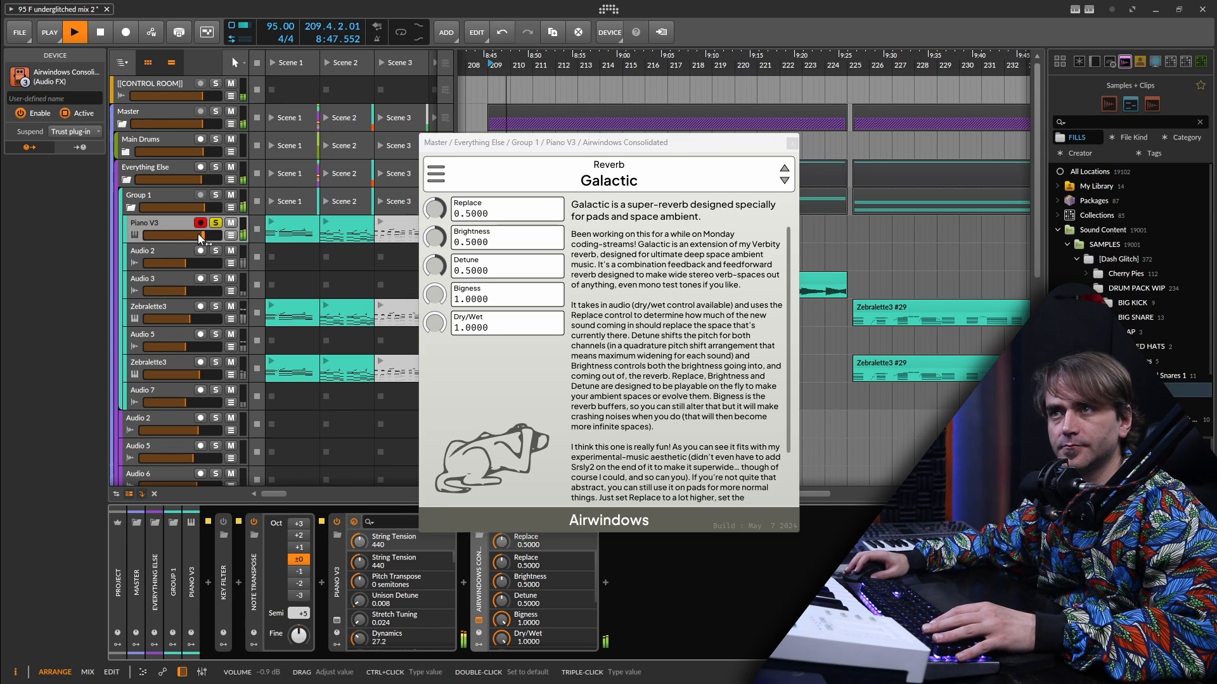
{"action": "left_click", "coordinate": [215, 222]}
{"action": "left_click", "coordinate": [791, 142]}
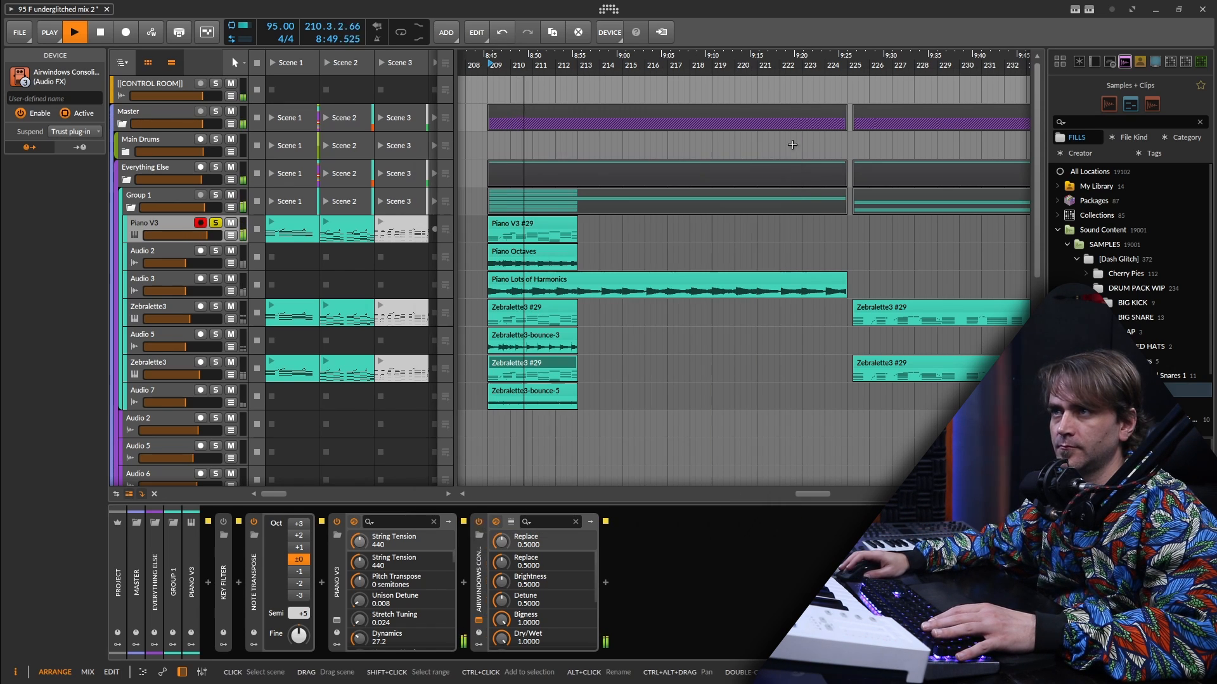
{"action": "key", "text": "space"}
Bounce the Piano V3 clip with the Galactic reverb to a new audio track.
{"action": "left_click", "coordinate": [529, 223]}
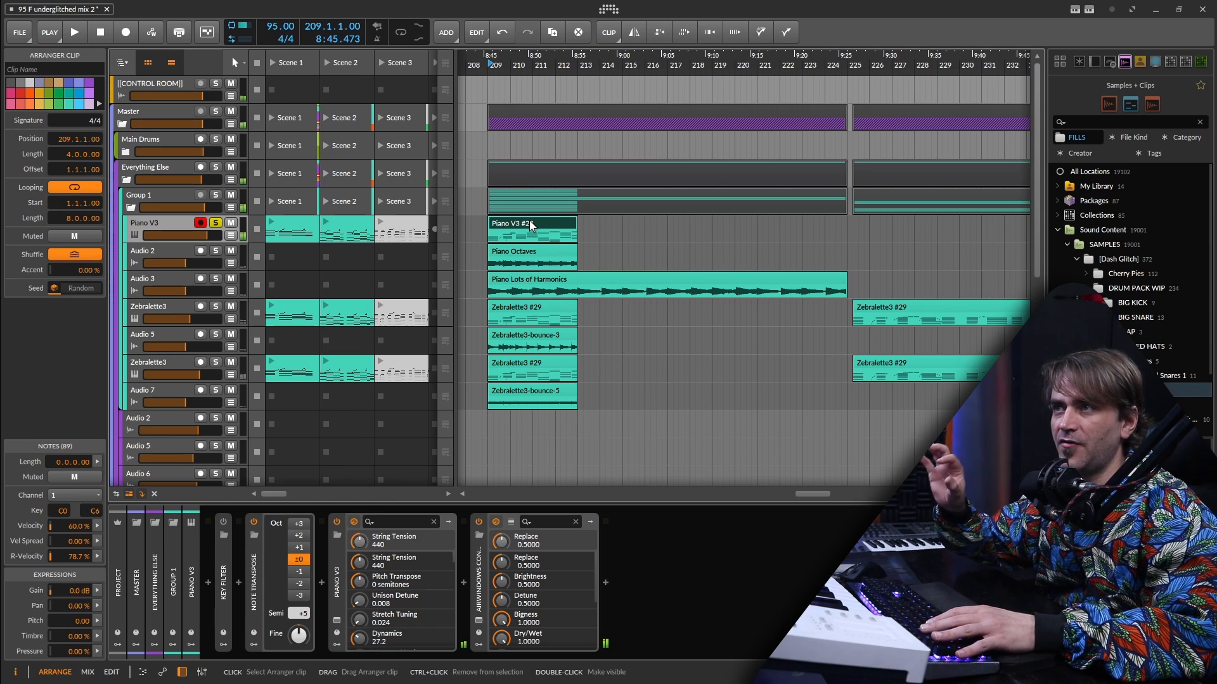
{"action": "right_click", "coordinate": [531, 225]}
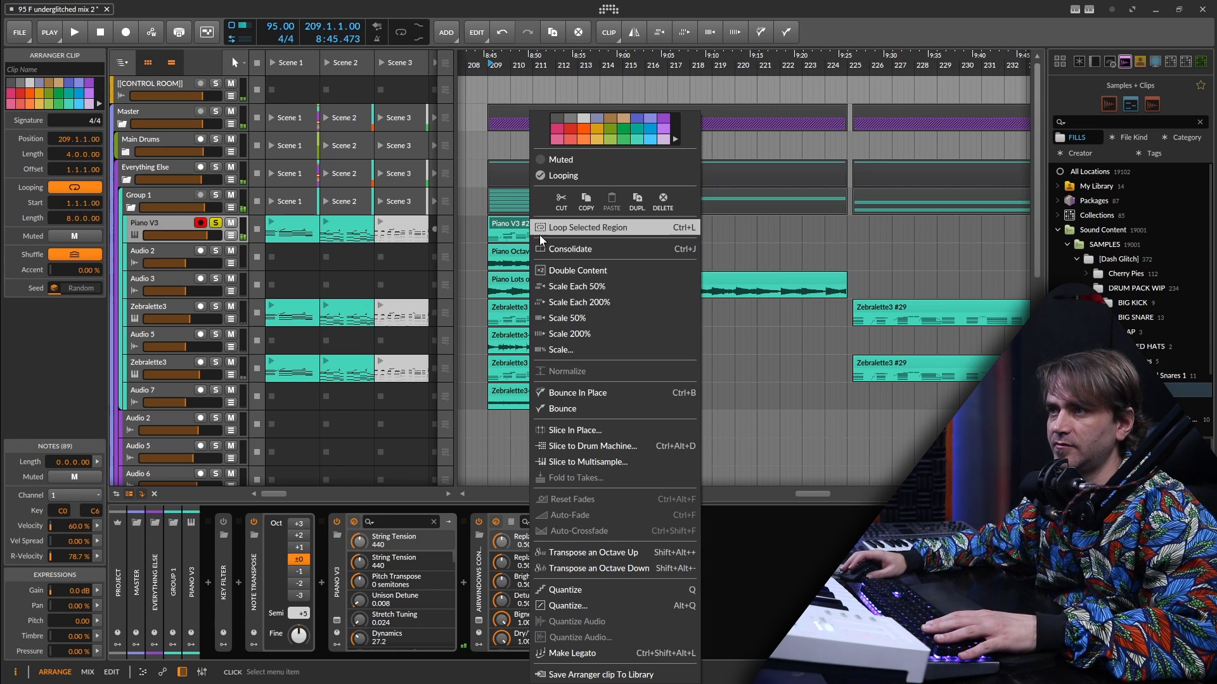
{"action": "left_click", "coordinate": [590, 409]}
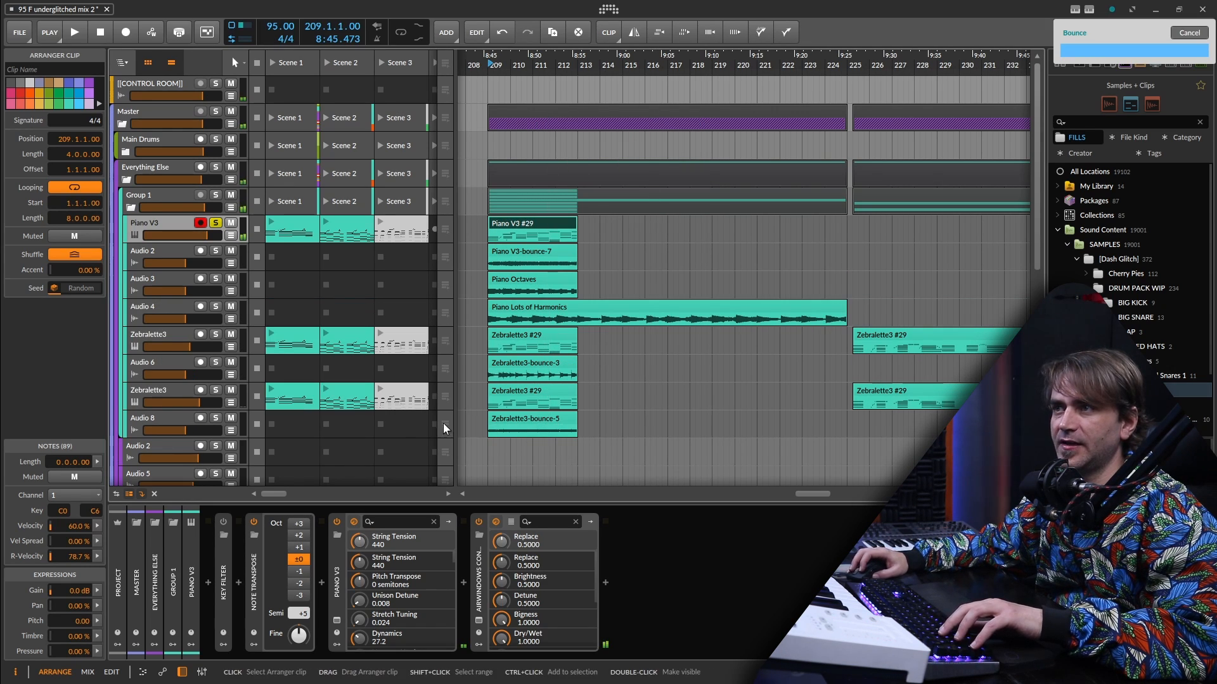
Place the bounced audio tracks next to each other and move the four four-bar bounces to bar 225.
{"action": "left_click_drag", "start_coordinate": [184, 416], "coordinate": [172, 385]}
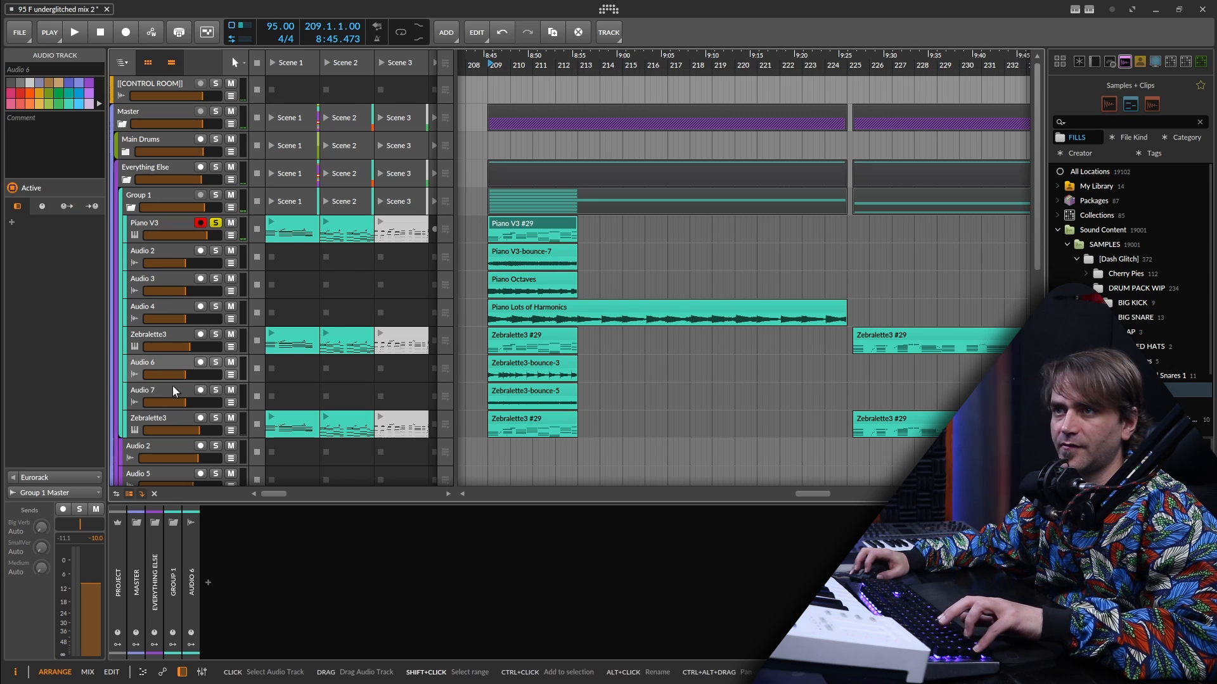
{"action": "left_click_drag", "start_coordinate": [516, 328], "coordinate": [797, 327]}
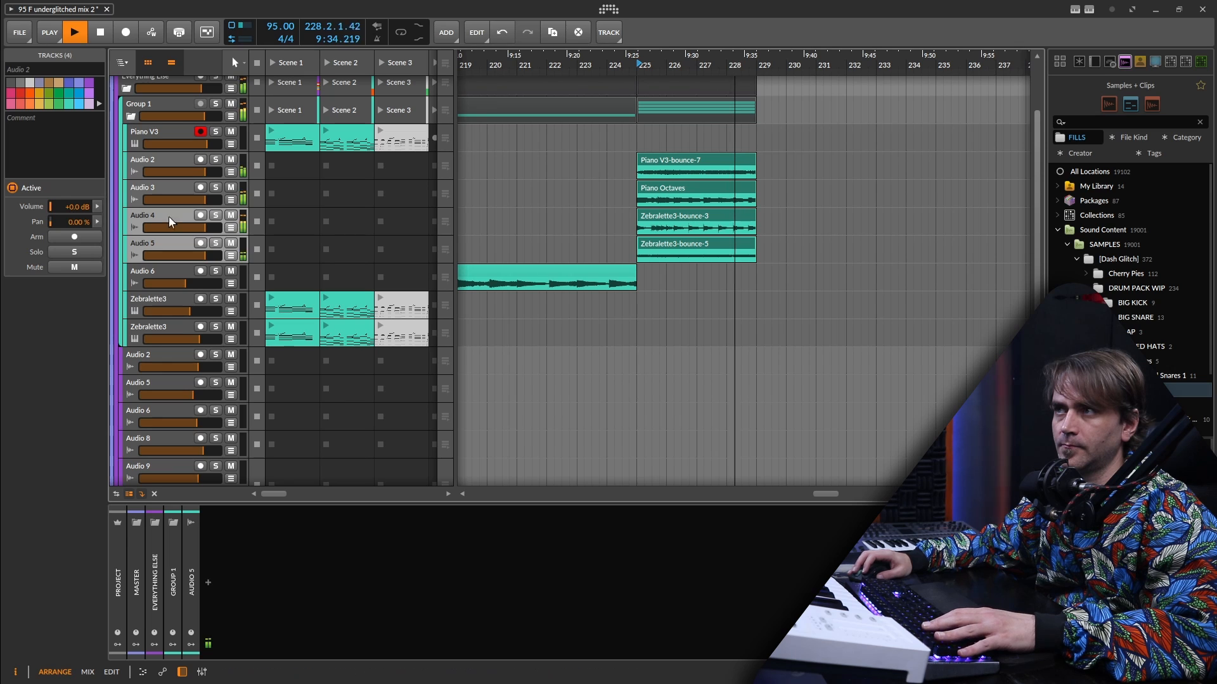
Set the arranger loop to bars 225 to 229 over the four bounced clips and play it.
{"action": "scroll", "coordinate": [641, 63], "scroll_direction": "up", "scroll_amount": 3}
{"action": "left_click", "coordinate": [639, 65]}
{"action": "left_click_drag", "start_coordinate": [640, 66], "coordinate": [757, 97]}
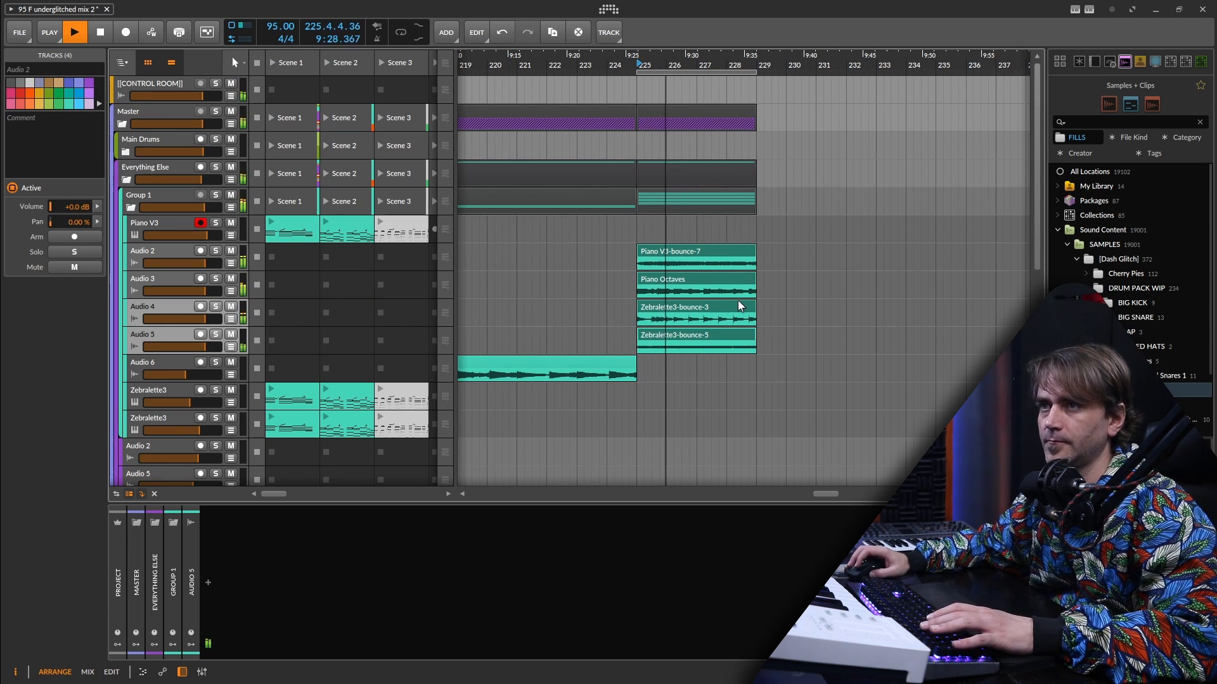
{"action": "key", "text": "space"}
Add a new Sampler instrument track and move it into the Everything Else group, above Audio 9.
{"action": "scroll", "coordinate": [207, 432], "scroll_direction": "down", "scroll_amount": 10}
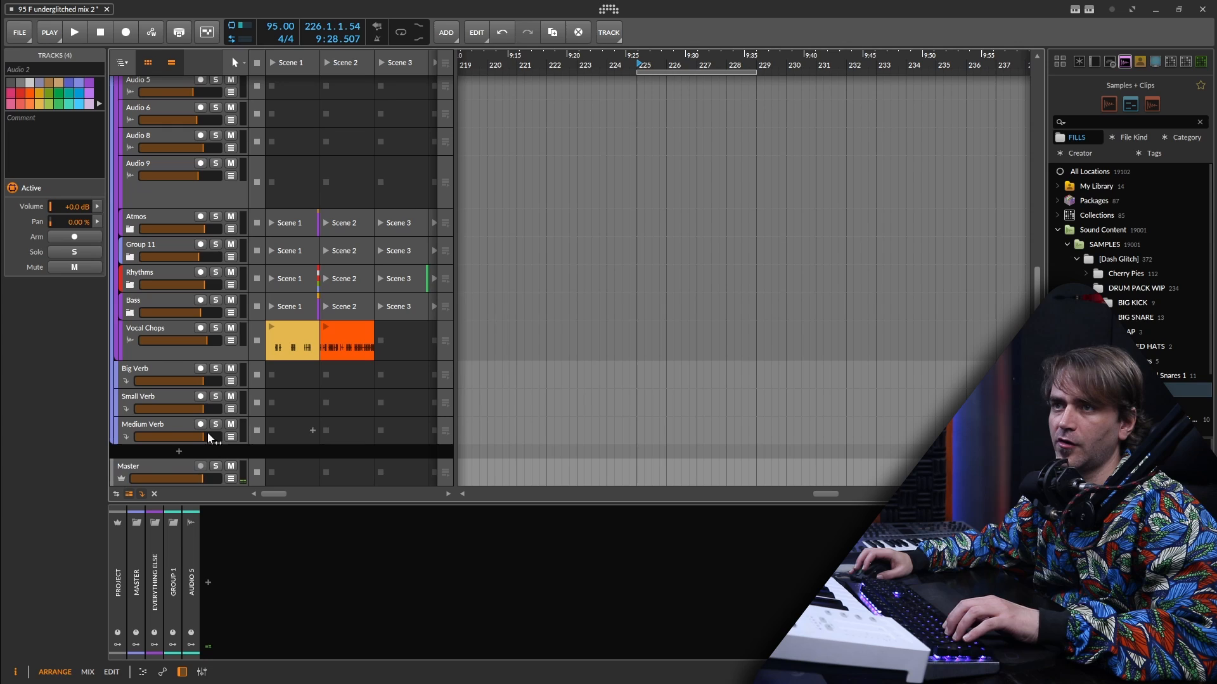
{"action": "left_click", "coordinate": [176, 451]}
{"action": "type", "text": "sampl"}
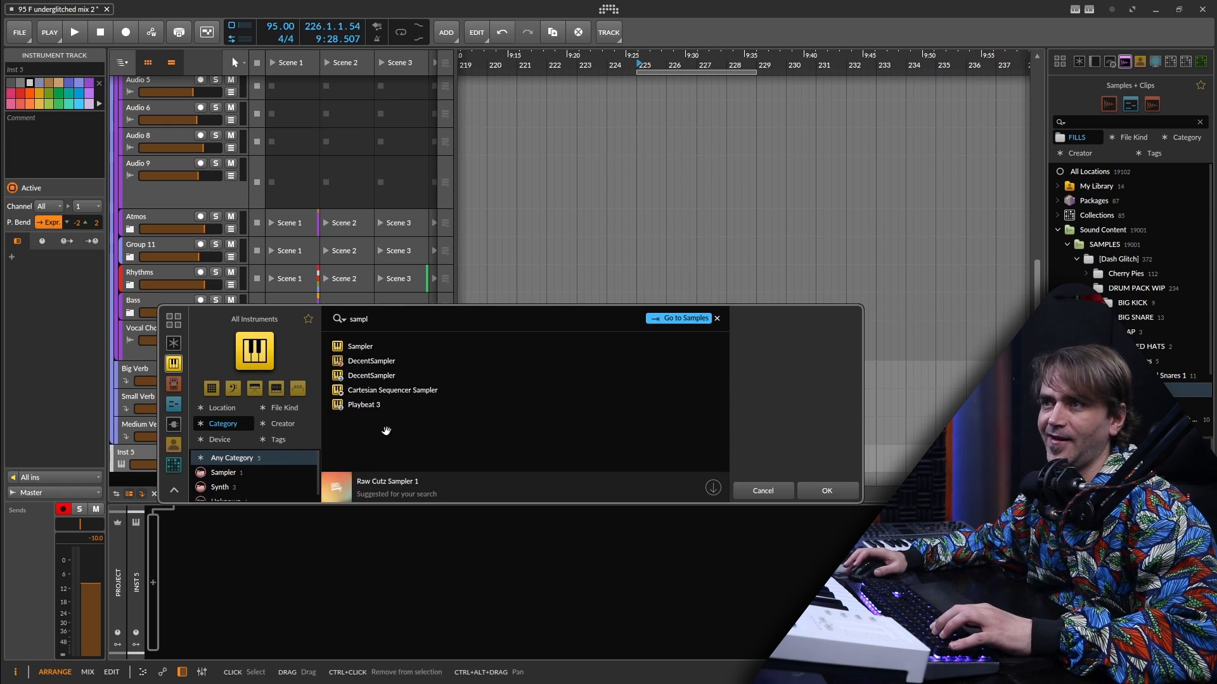
{"action": "left_click", "coordinate": [403, 348]}
{"action": "key", "text": "Return"}
{"action": "left_click_drag", "start_coordinate": [188, 123], "coordinate": [189, 127]}
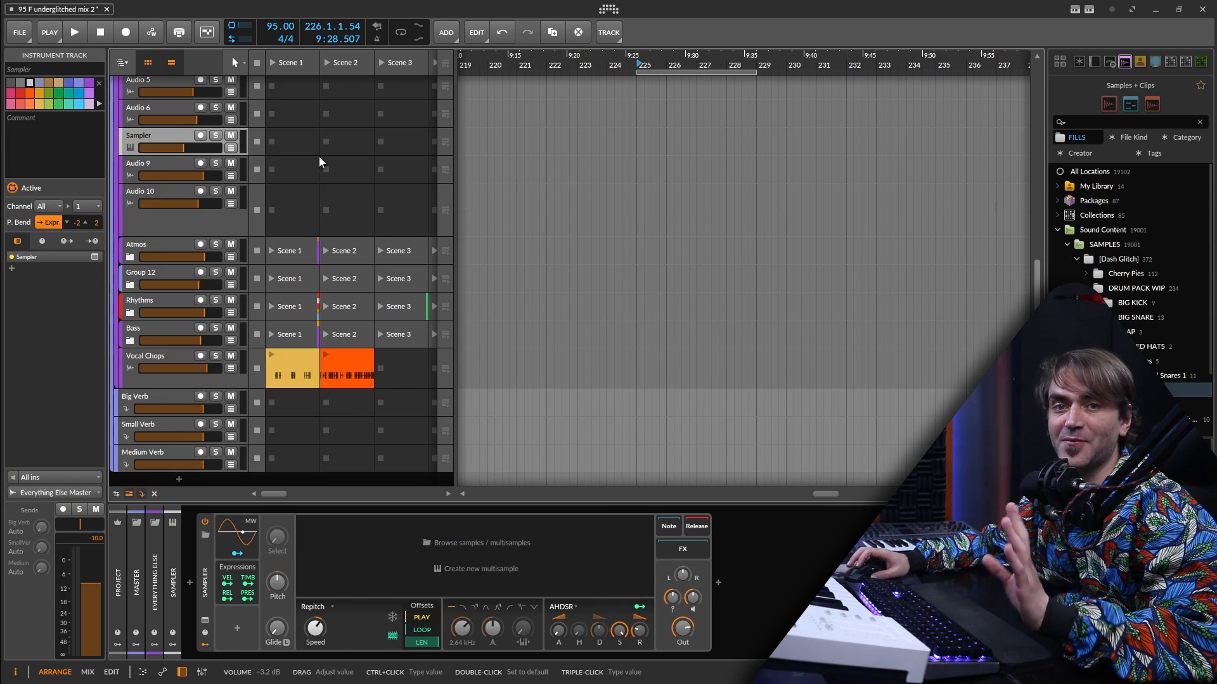
Move the Sampler track into Group 1, directly below Audio 6, and raise its volume.
{"action": "scroll", "coordinate": [654, 211], "scroll_direction": "up", "scroll_amount": 5}
{"action": "left_click_drag", "start_coordinate": [158, 374], "coordinate": [166, 217]}
{"action": "scroll", "coordinate": [632, 298], "scroll_direction": "up", "scroll_amount": 3}
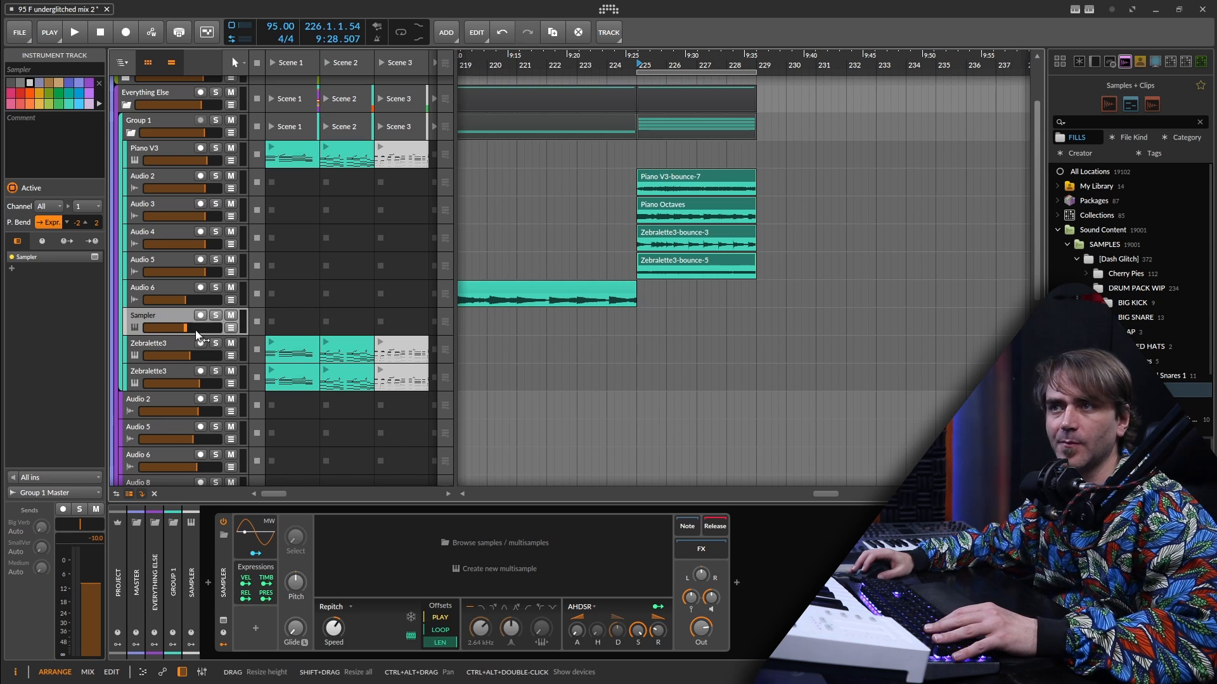
{"action": "left_click_drag", "start_coordinate": [183, 328], "coordinate": [200, 328]}
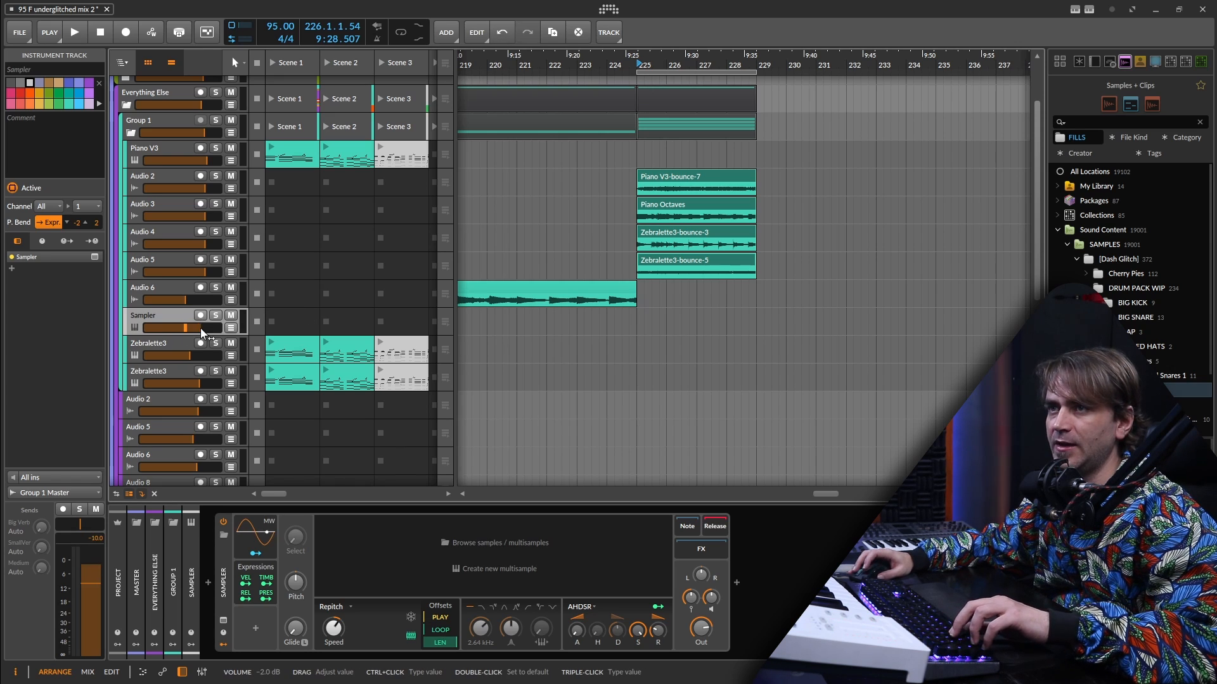
Load the Piano V3-bounce-7 clip into the Sampler and set its play mode to Textures.
{"action": "left_click", "coordinate": [691, 181]}
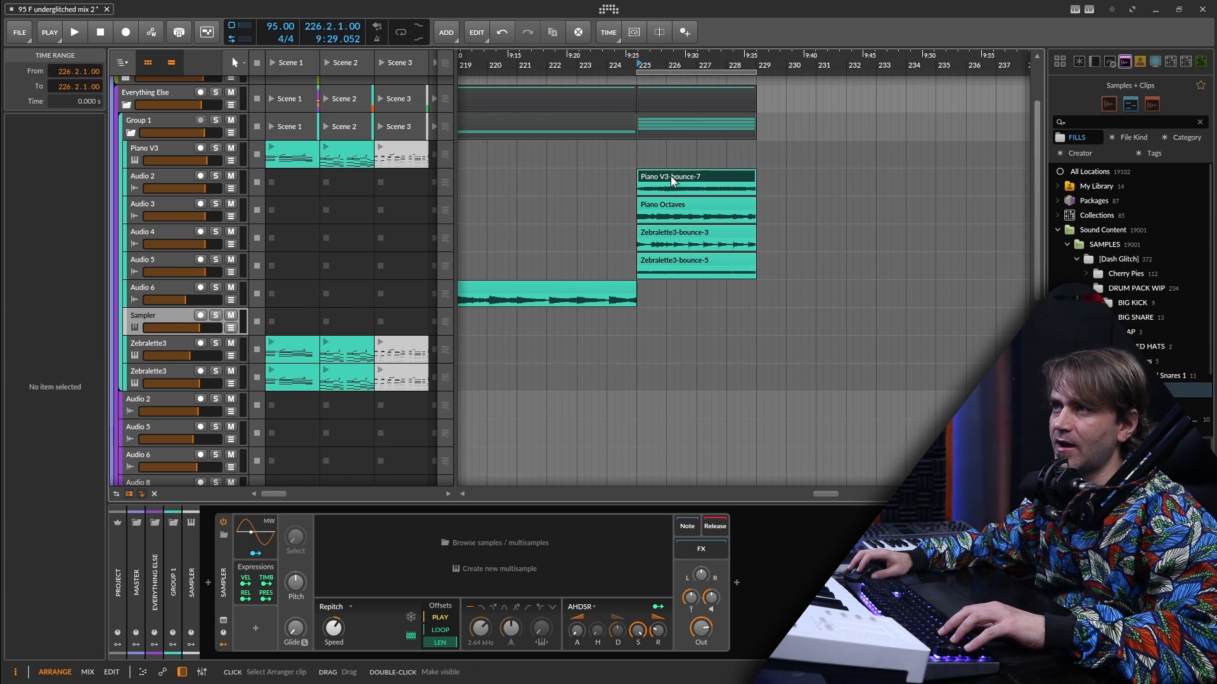
{"action": "left_click_drag", "start_coordinate": [684, 182], "coordinate": [443, 535]}
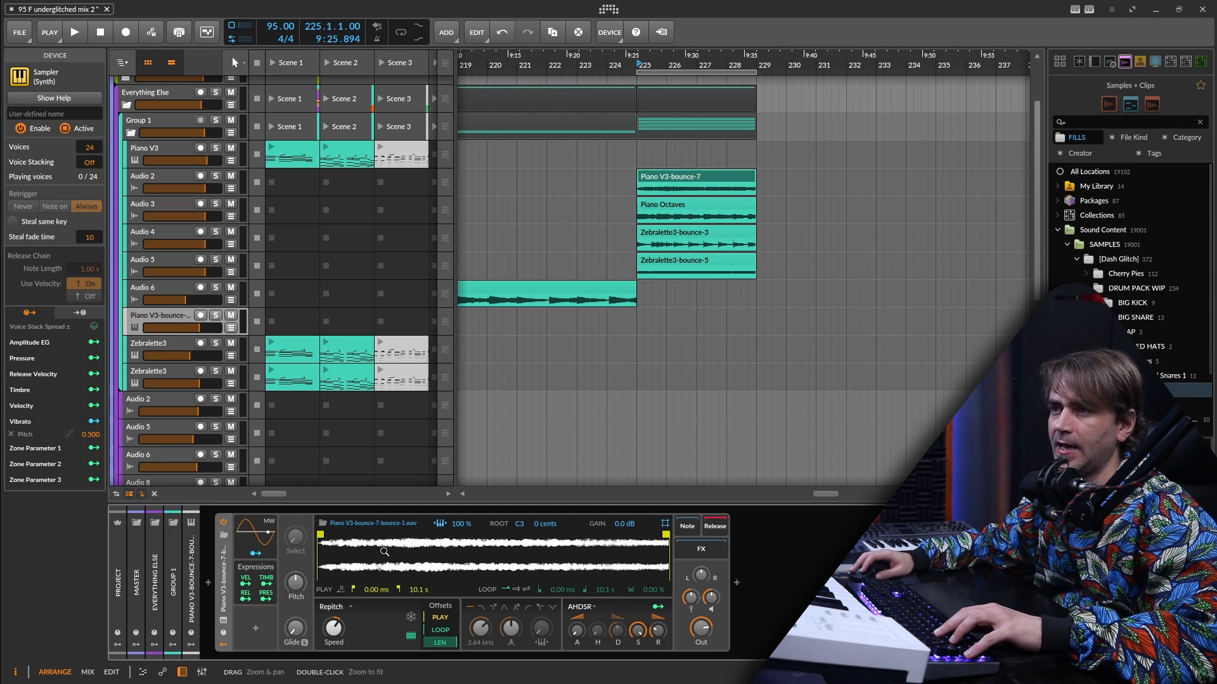
{"action": "left_click", "coordinate": [348, 608]}
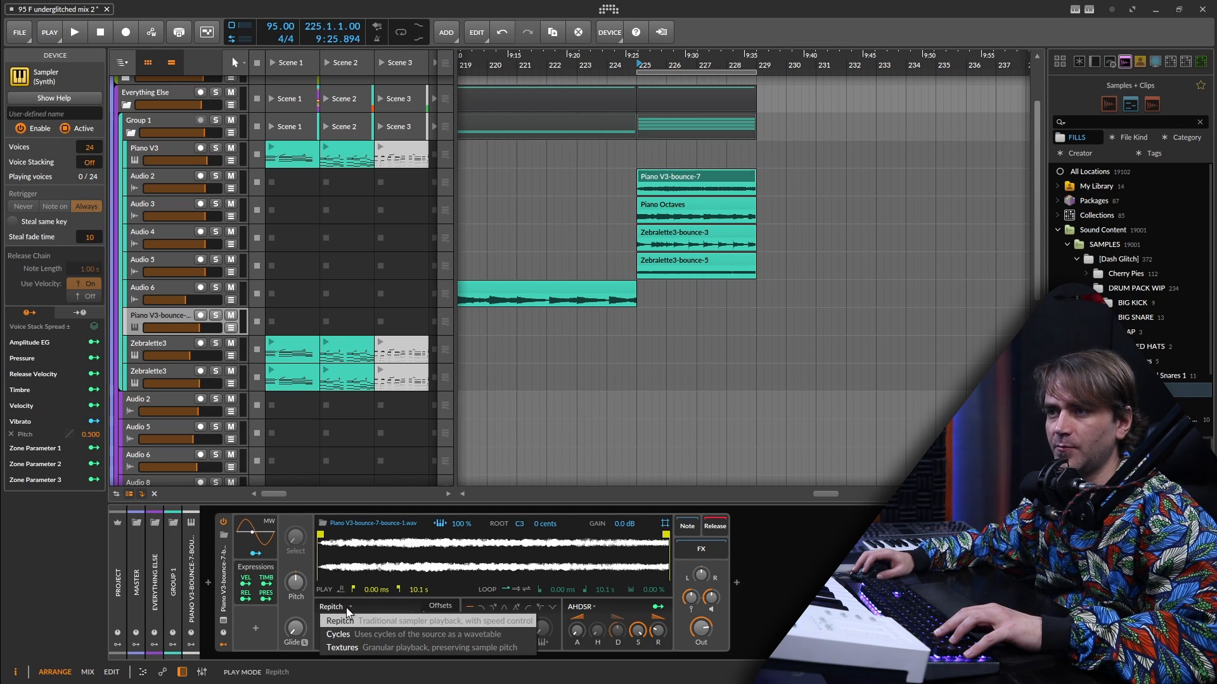
{"action": "left_click", "coordinate": [341, 647]}
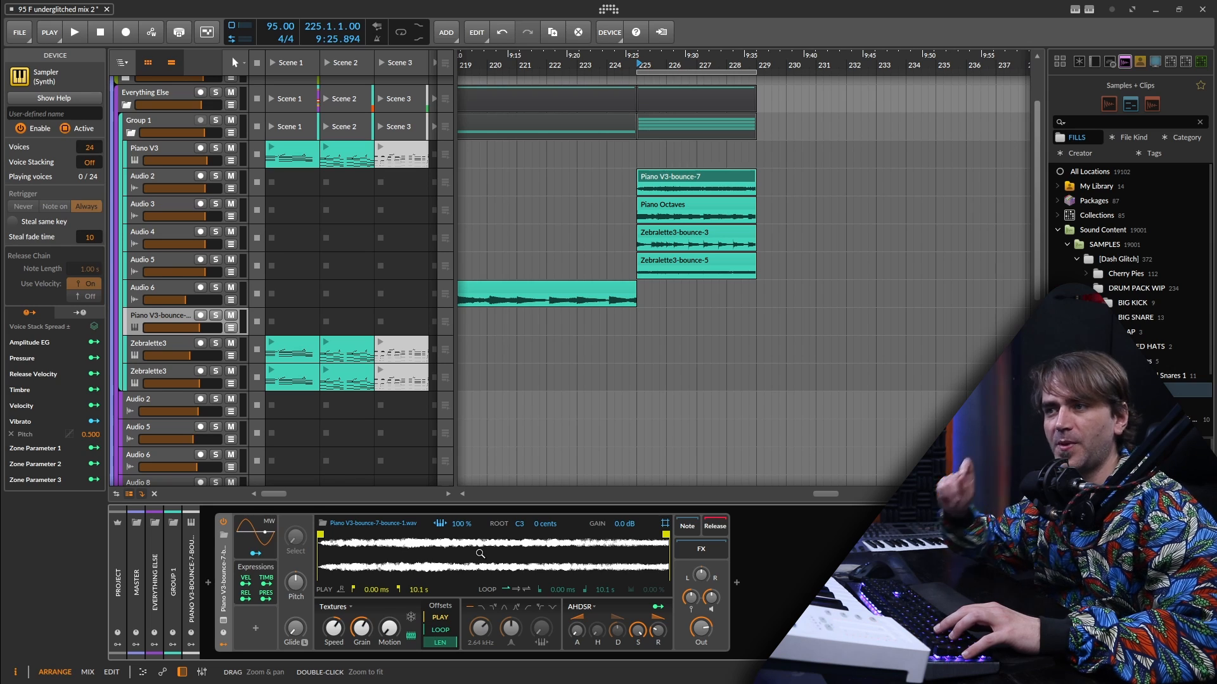
Freeze the Sampler's playhead at a 38.5% position offset and set the sample's root key to F3.
{"action": "left_click", "coordinate": [410, 619]}
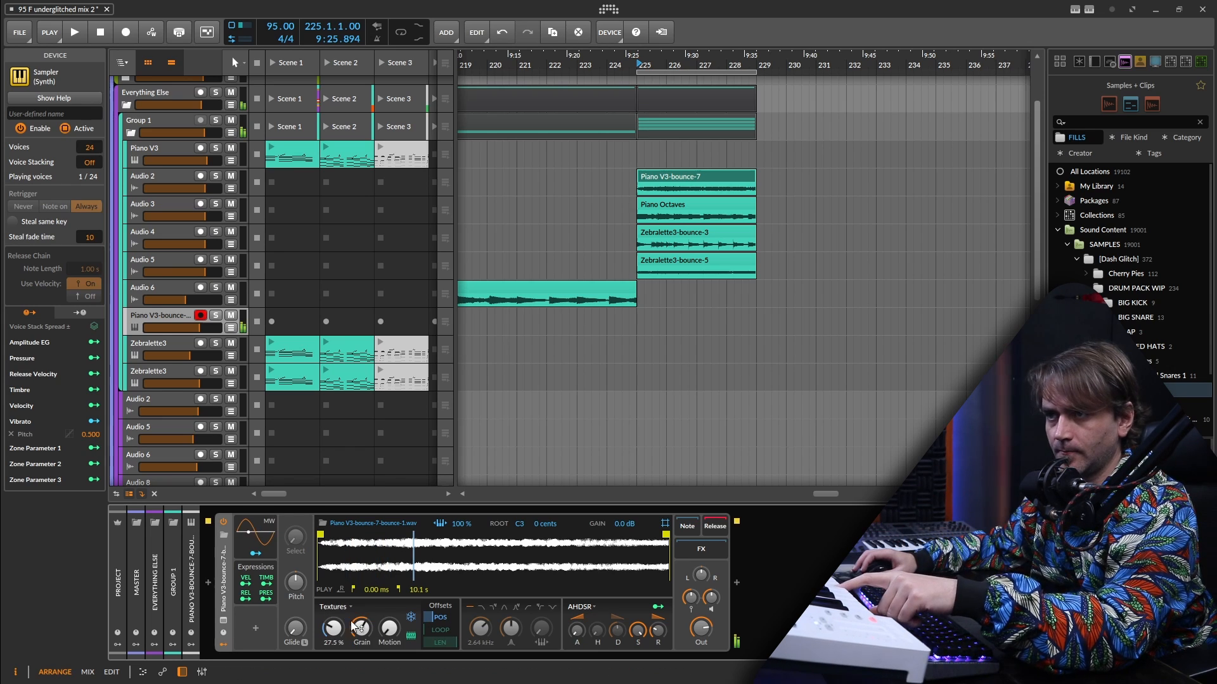
{"action": "left_click_drag", "start_coordinate": [353, 625], "coordinate": [353, 618]}
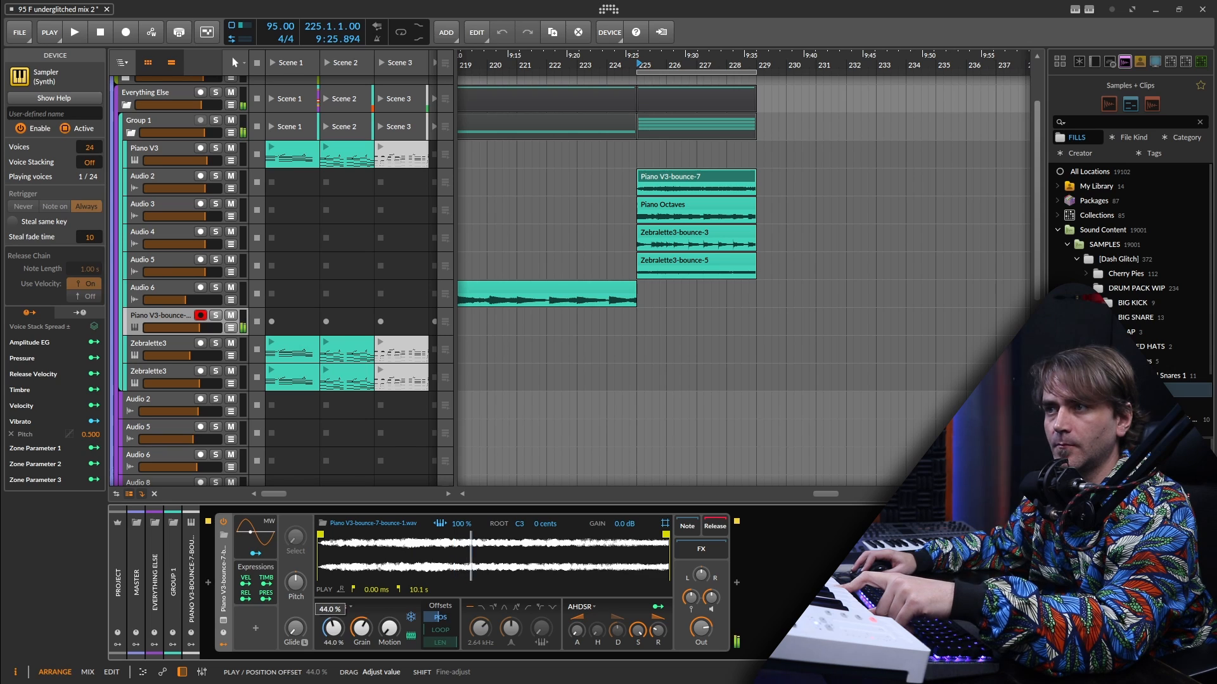
{"action": "left_click_drag", "start_coordinate": [332, 628], "coordinate": [332, 638]}
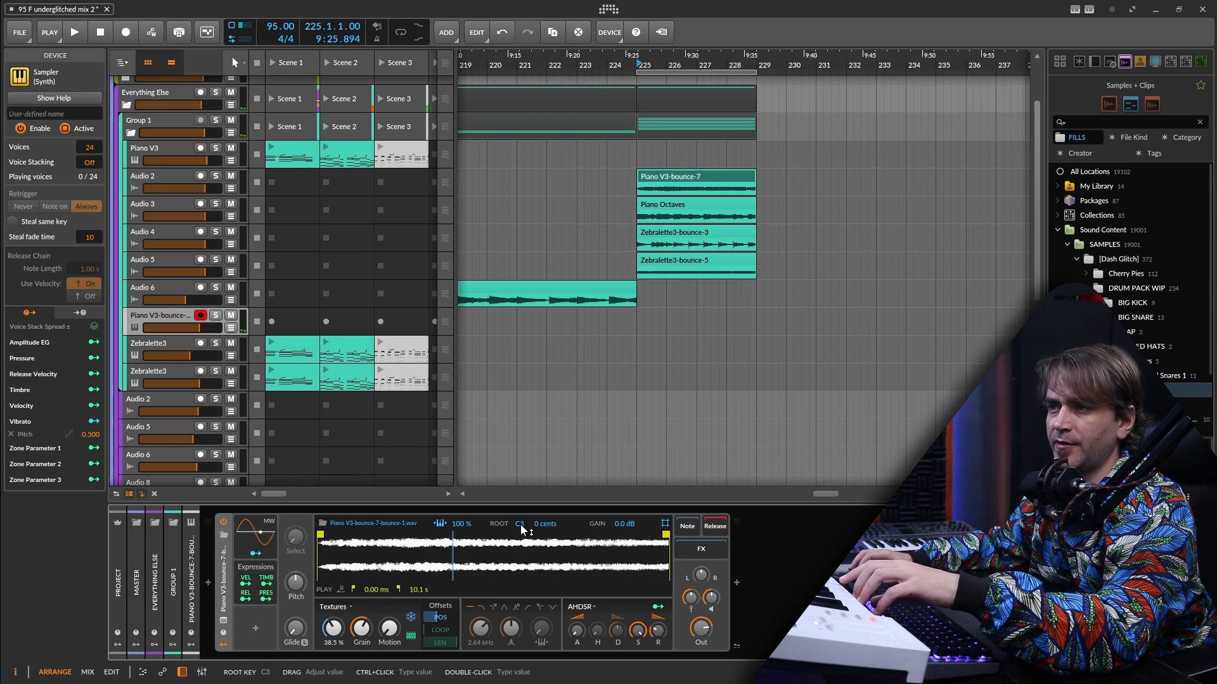
{"action": "left_click_drag", "start_coordinate": [519, 523], "coordinate": [520, 515]}
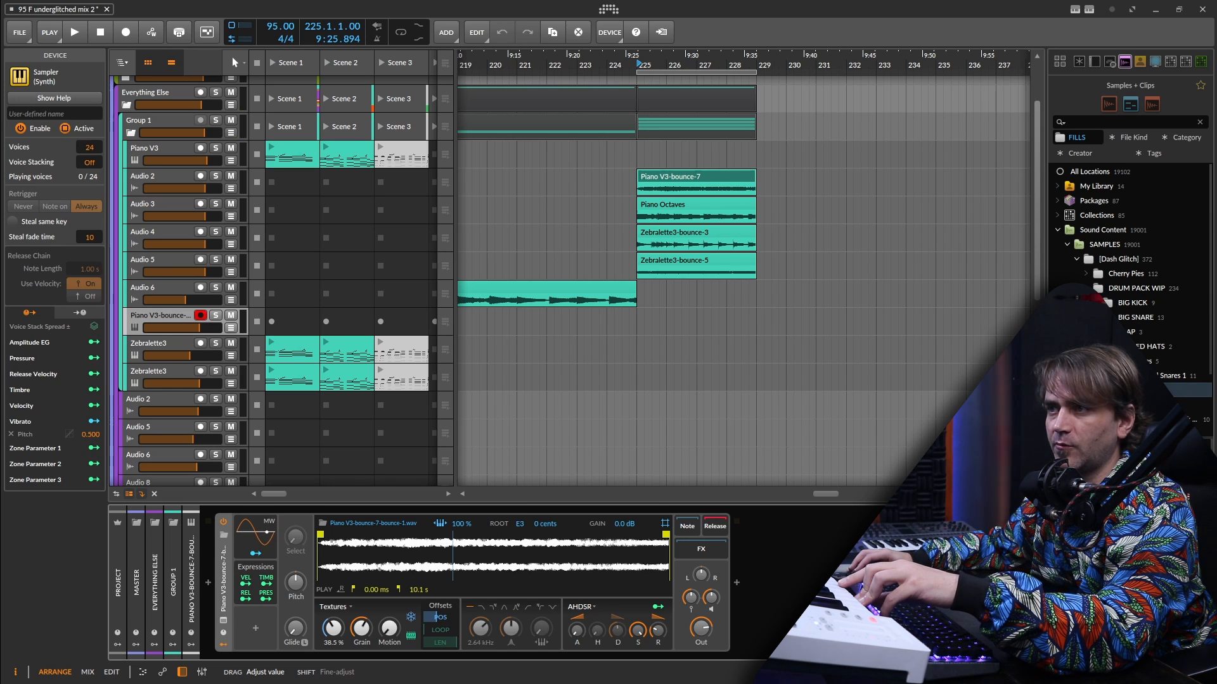
{"action": "left_click_drag", "start_coordinate": [519, 523], "coordinate": [520, 525]}
Insert a Note Transpose device before the Sampler and set it to +5 semitones.
{"action": "left_click", "coordinate": [208, 583]}
{"action": "type", "text": "tra"}
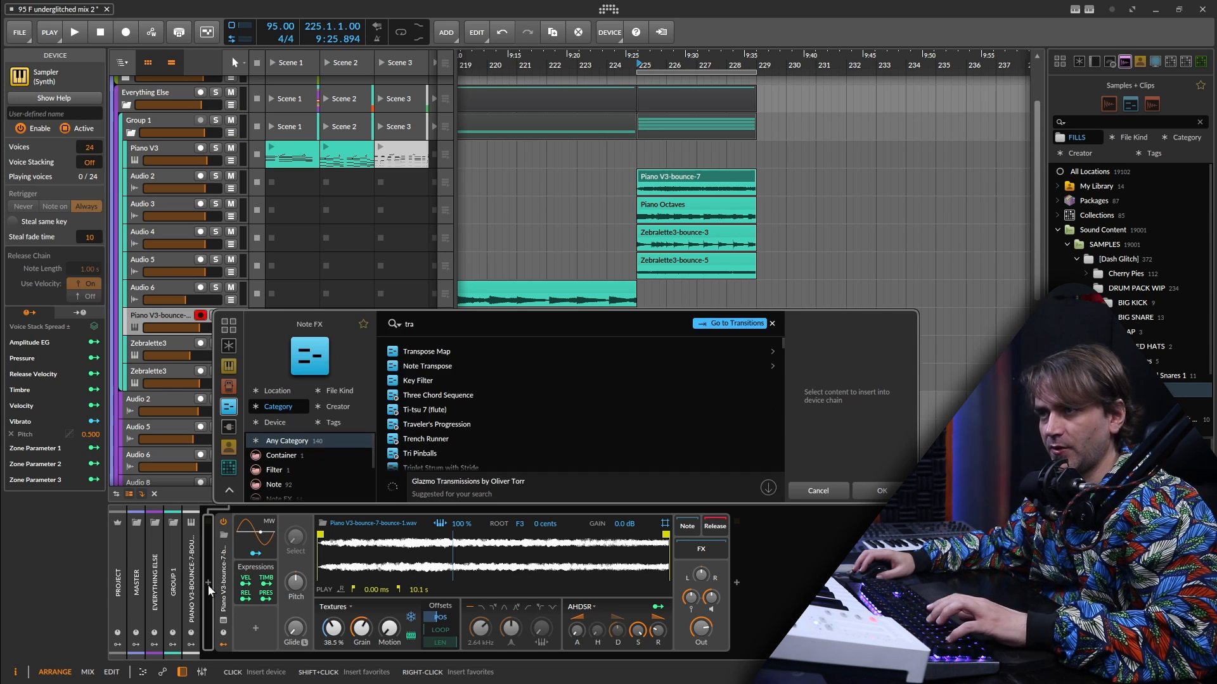
{"action": "left_click", "coordinate": [406, 367]}
{"action": "left_click", "coordinate": [873, 490]}
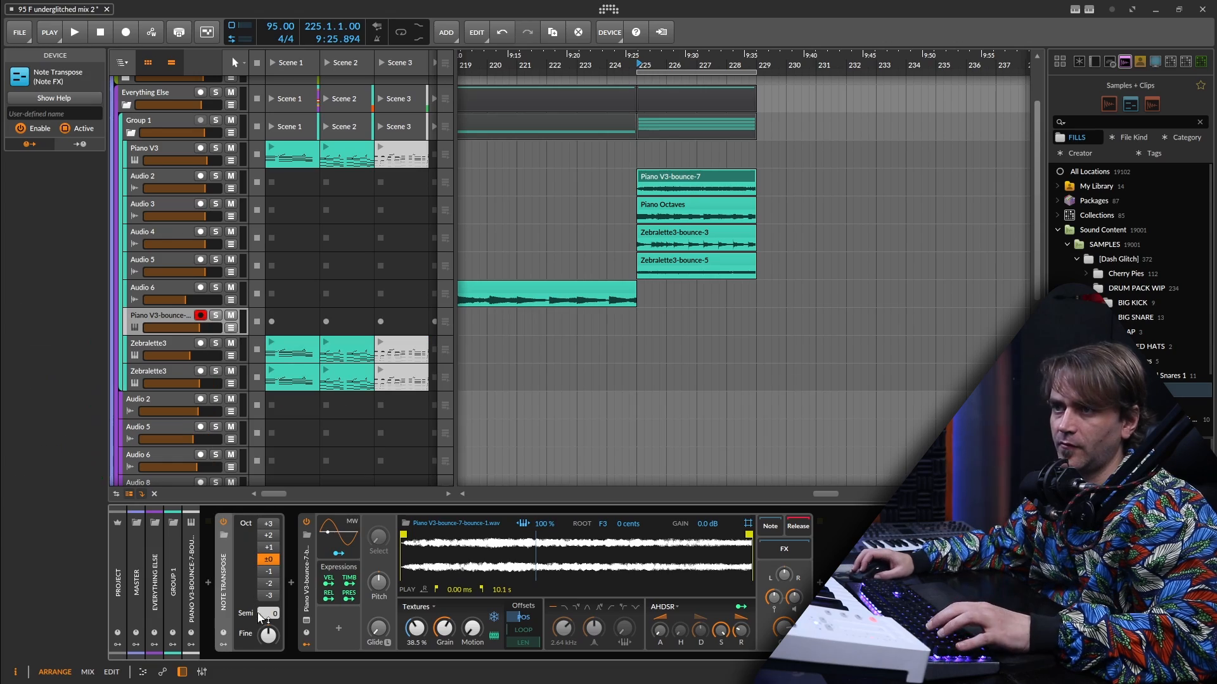
{"action": "left_click_drag", "start_coordinate": [268, 613], "coordinate": [268, 598]}
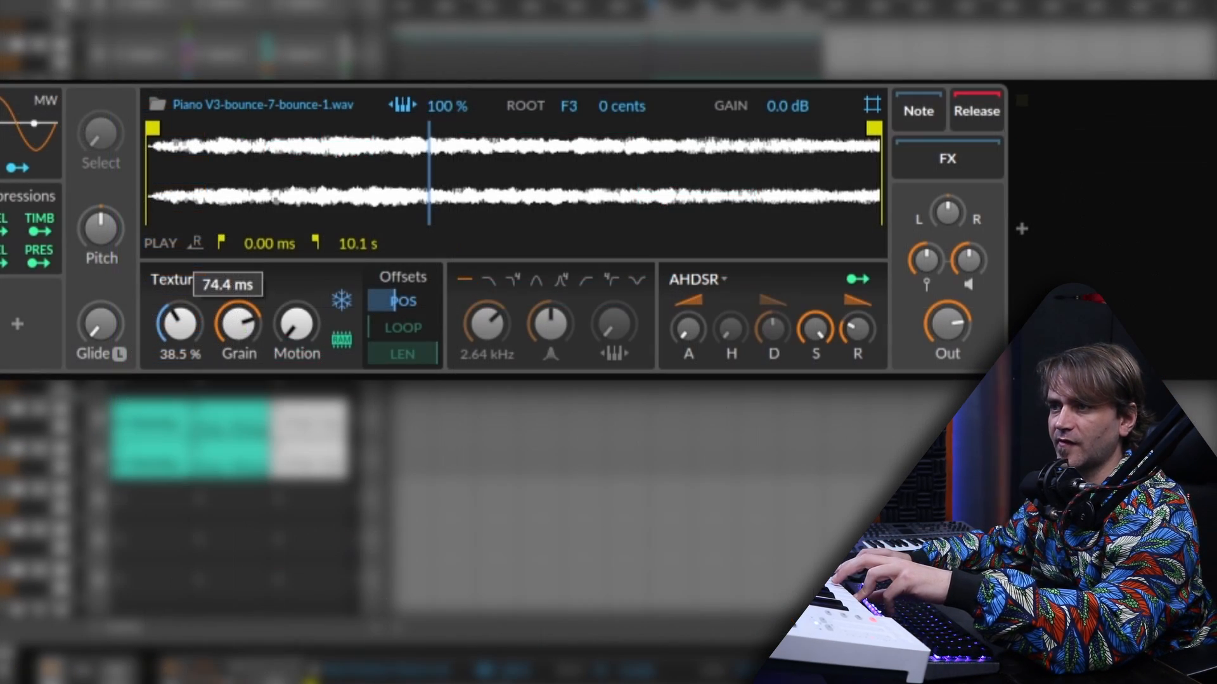
Raise the texture's grain size to its maximum, increase its motion amount and turn up the Sampler's gain.
{"action": "left_click_drag", "start_coordinate": [238, 324], "coordinate": [232, 285]}
{"action": "left_click_drag", "start_coordinate": [967, 257], "coordinate": [967, 238]}
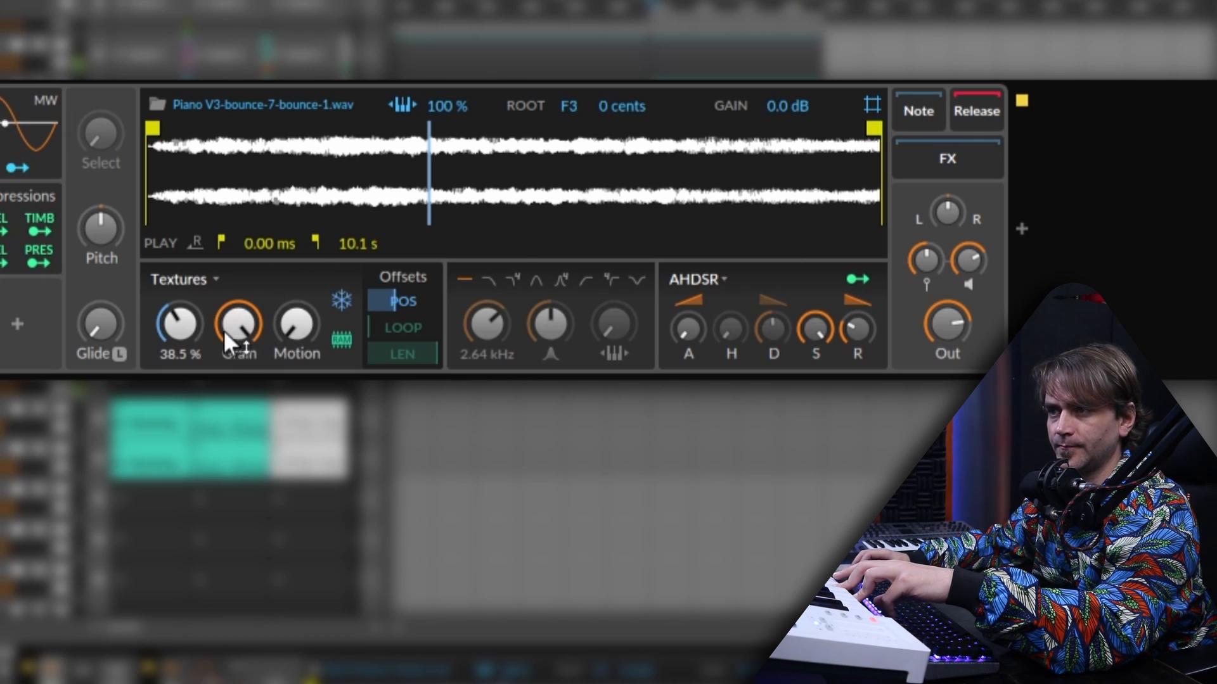
{"action": "left_click_drag", "start_coordinate": [295, 325], "coordinate": [295, 311]}
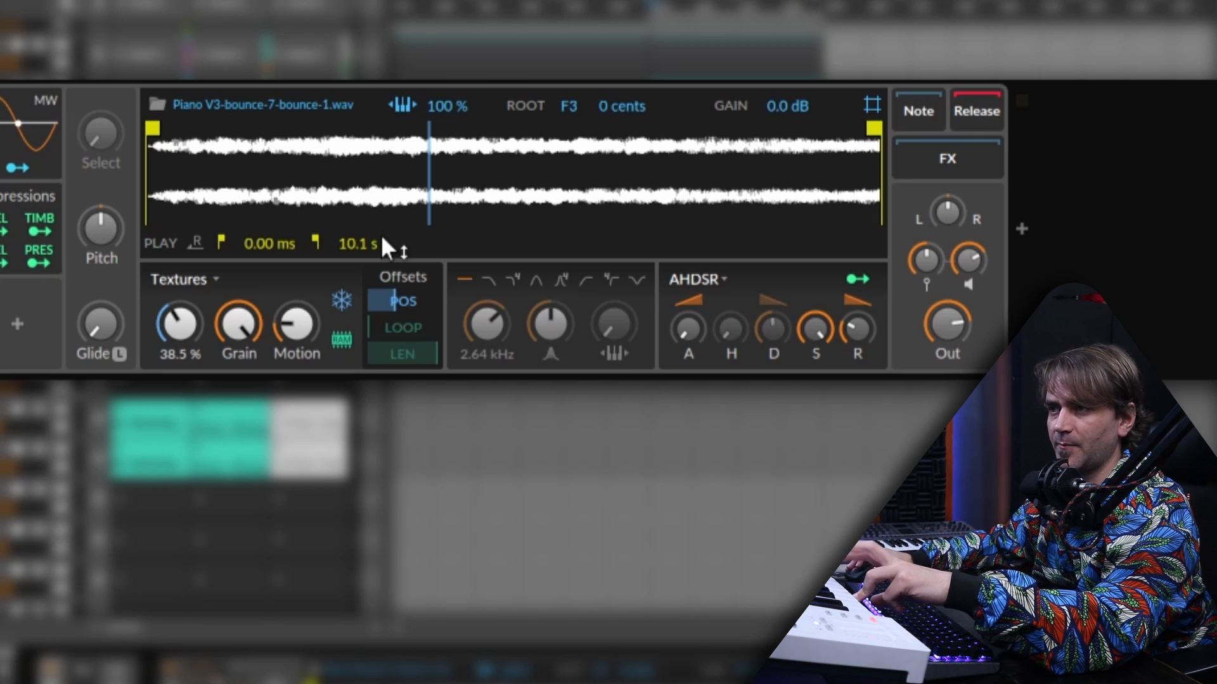
{"action": "left_click_drag", "start_coordinate": [299, 316], "coordinate": [292, 319]}
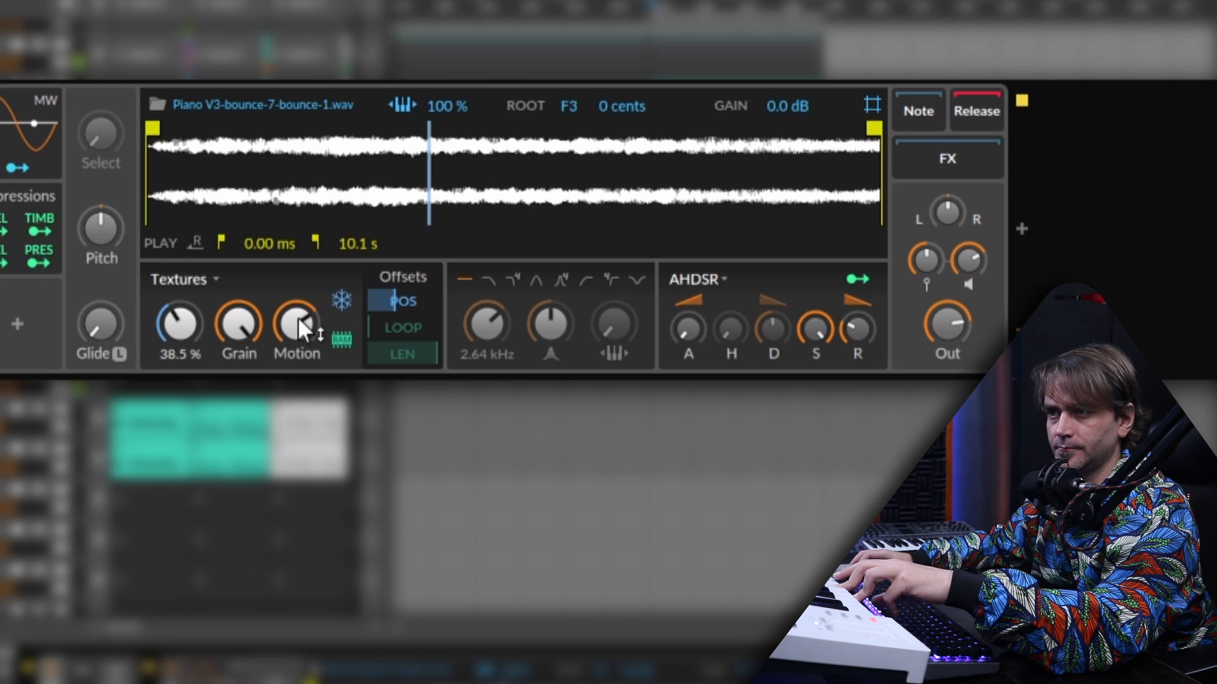
{"action": "left_click_drag", "start_coordinate": [297, 317], "coordinate": [300, 313]}
Try different play positions in the sample up to 70%, settle on 43.5%, and lengthen the envelope's attack and release.
{"action": "mouse_move", "coordinate": [179, 322]}
{"action": "left_mouse_down"}
{"action": "mouse_move", "coordinate": [180, 365]}
{"action": "mouse_move", "coordinate": [179, 298]}
{"action": "left_mouse_up"}
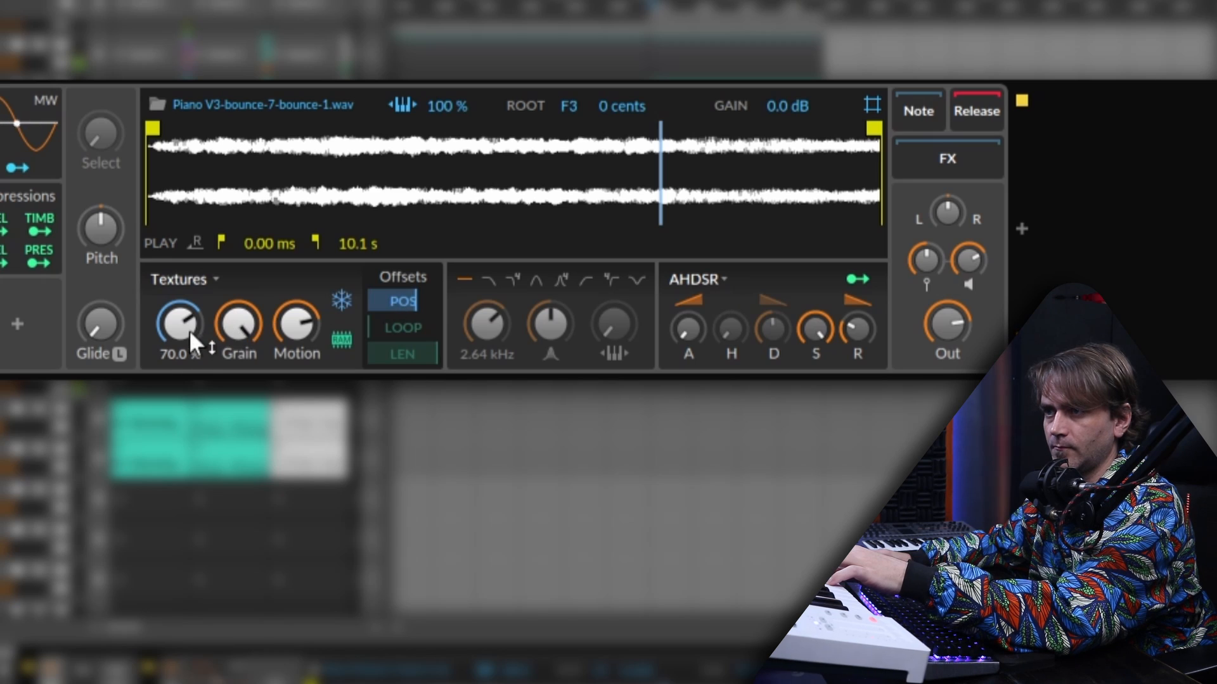
{"action": "mouse_move", "coordinate": [190, 342]}
{"action": "left_mouse_down"}
{"action": "mouse_move", "coordinate": [190, 384]}
{"action": "mouse_move", "coordinate": [190, 320]}
{"action": "mouse_move", "coordinate": [190, 394]}
{"action": "left_mouse_up"}
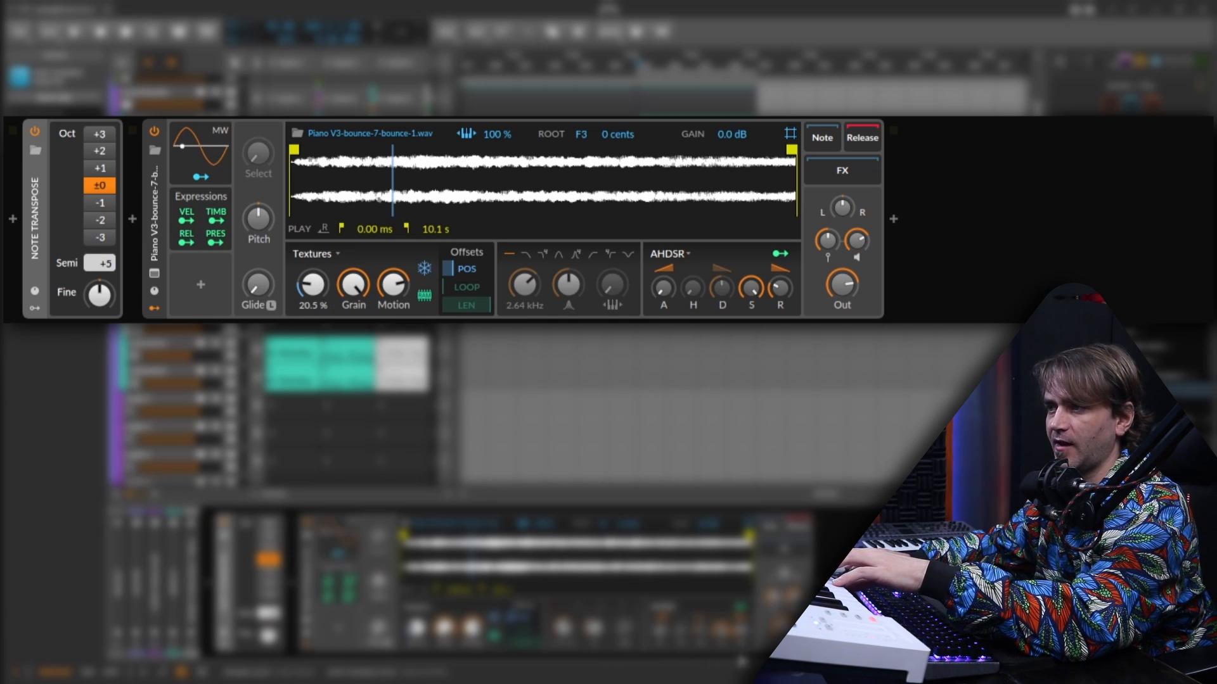
{"action": "left_click_drag", "start_coordinate": [780, 288], "coordinate": [780, 284]}
{"action": "left_click_drag", "start_coordinate": [313, 285], "coordinate": [313, 260]}
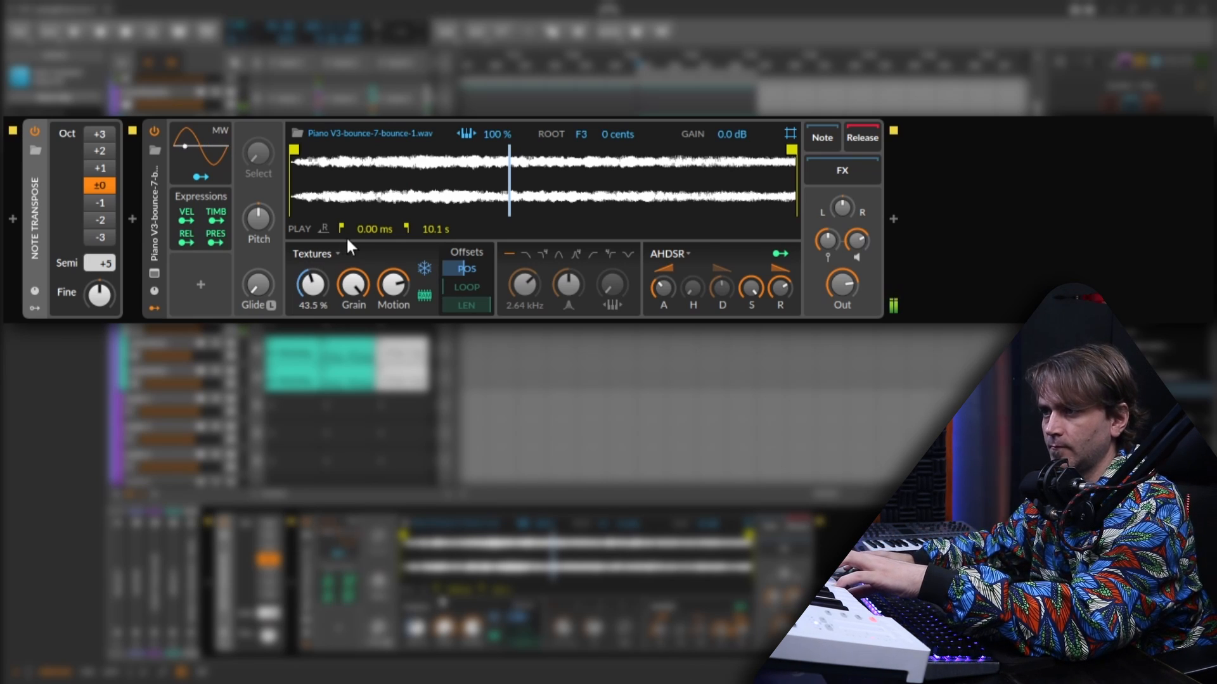
{"action": "mouse_move", "coordinate": [664, 288]}
{"action": "left_mouse_down"}
{"action": "mouse_move", "coordinate": [663, 262]}
{"action": "mouse_move", "coordinate": [664, 284]}
{"action": "left_mouse_up"}
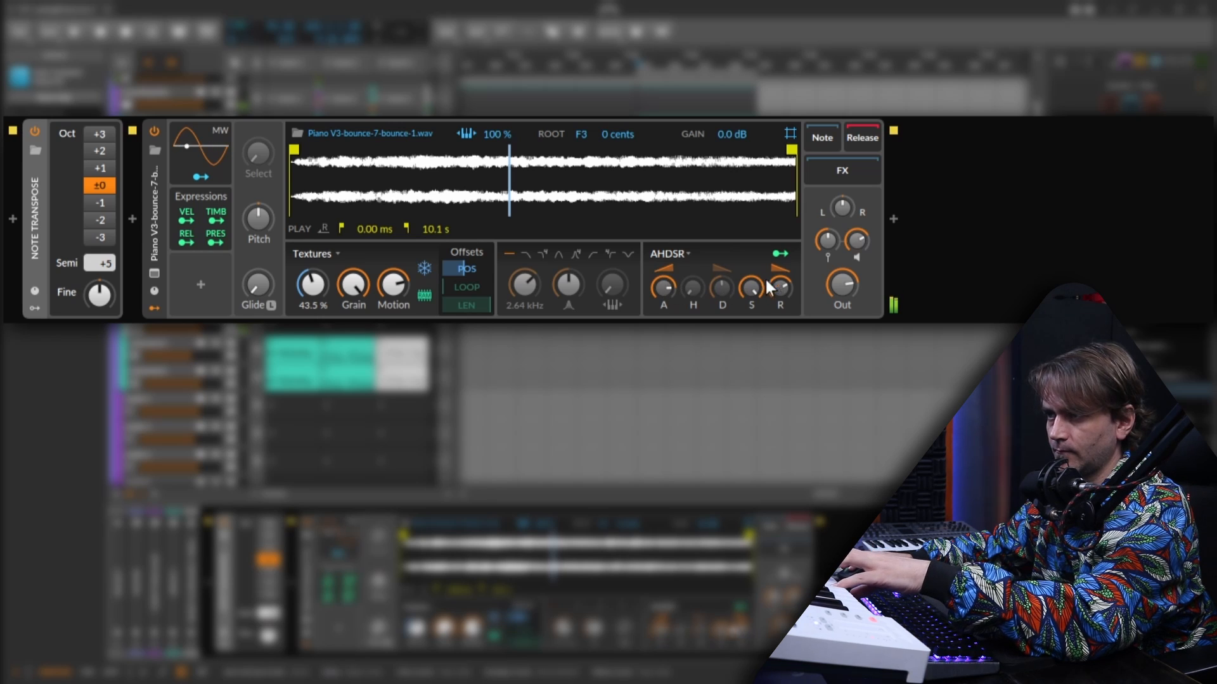
{"action": "mouse_move", "coordinate": [783, 291]}
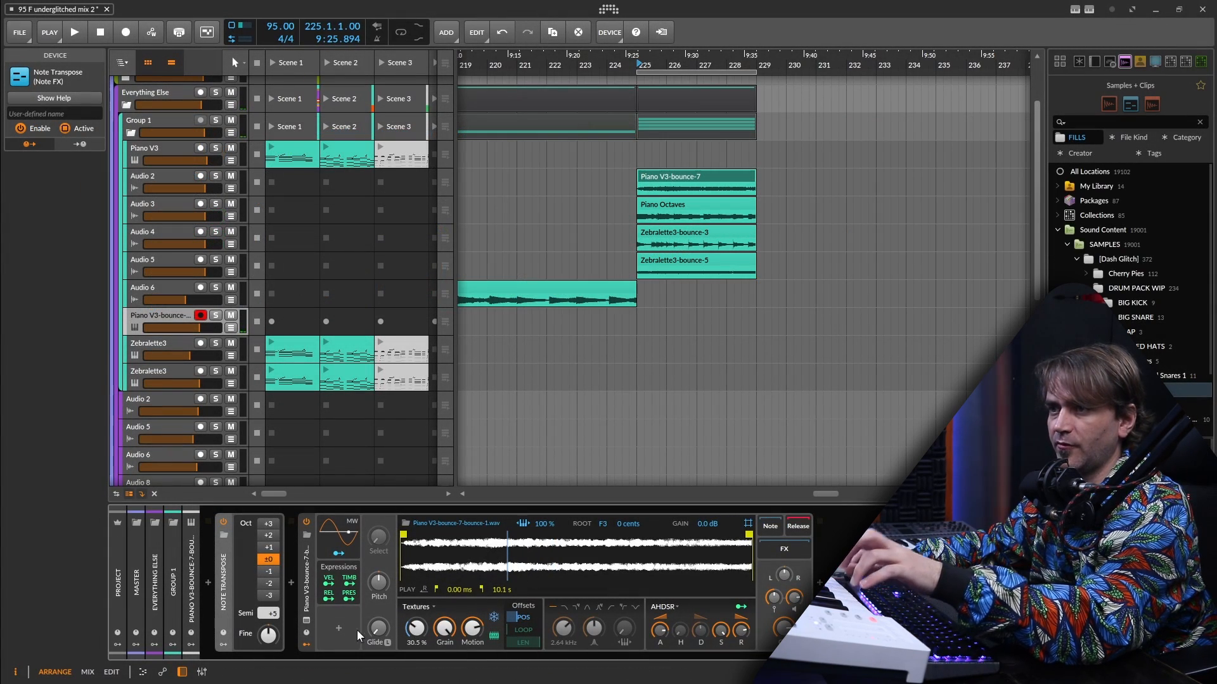
Add a Random modulator to the Sampler.
{"action": "left_click", "coordinate": [338, 628]}
{"action": "type", "text": "ran"}
{"action": "left_click", "coordinate": [492, 448]}
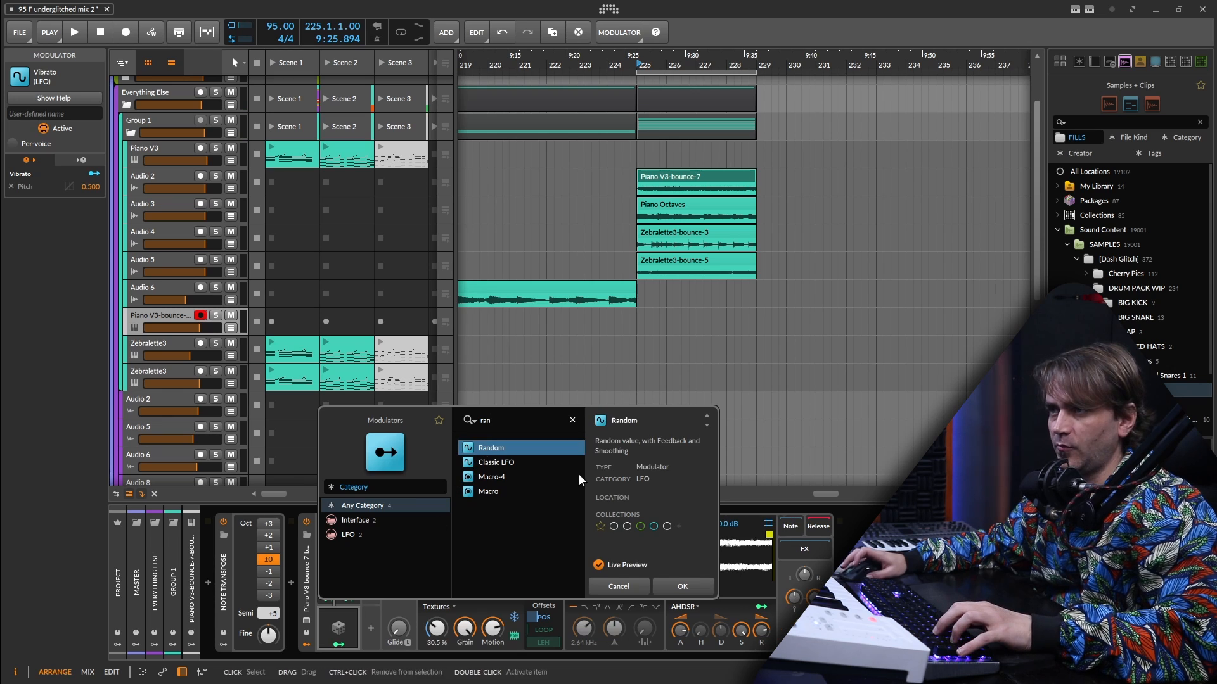
{"action": "left_click", "coordinate": [683, 589]}
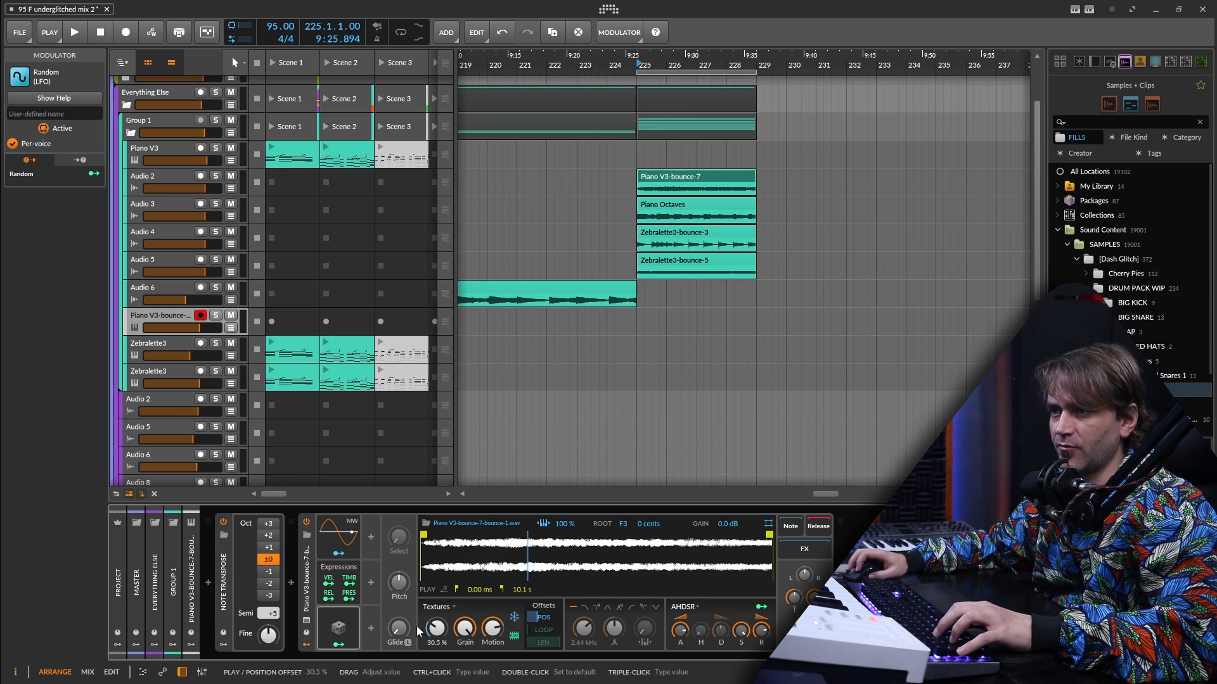
Set the Random modulator to a 0.11 Hz rate with full smoothing and map it to the playhead position by 0.505.
{"action": "left_click_drag", "start_coordinate": [436, 627], "coordinate": [438, 641]}
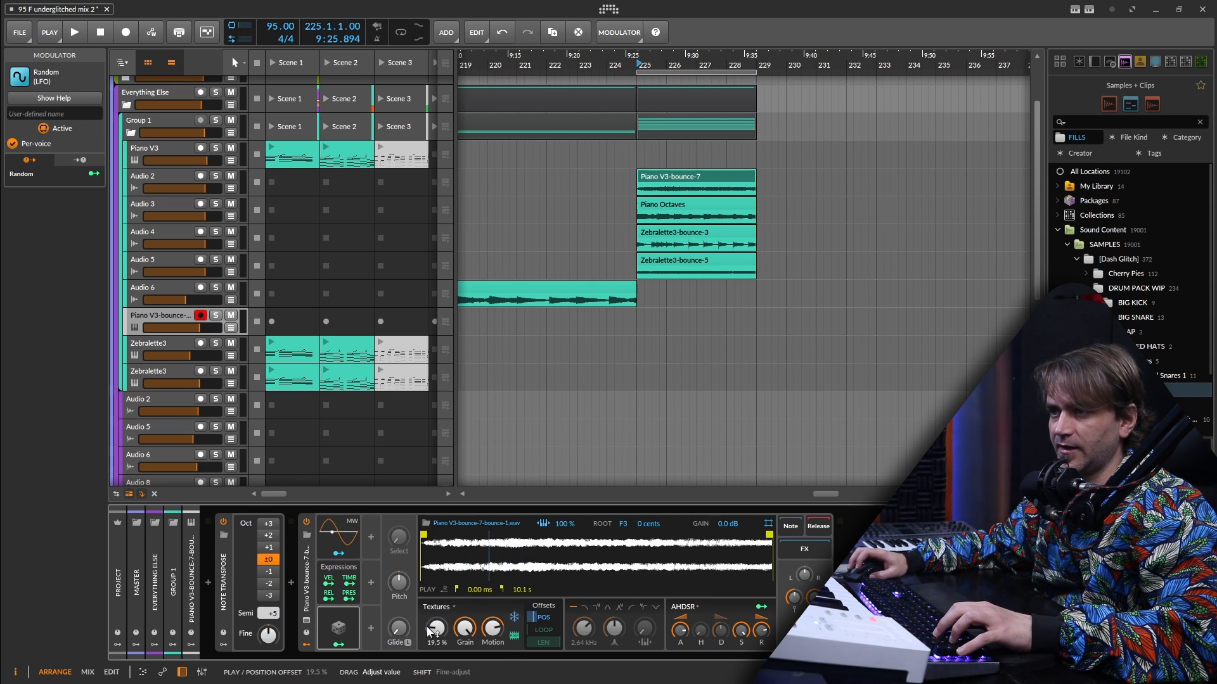
{"action": "left_click", "coordinate": [356, 628]}
{"action": "left_click_drag", "start_coordinate": [406, 568], "coordinate": [407, 510]}
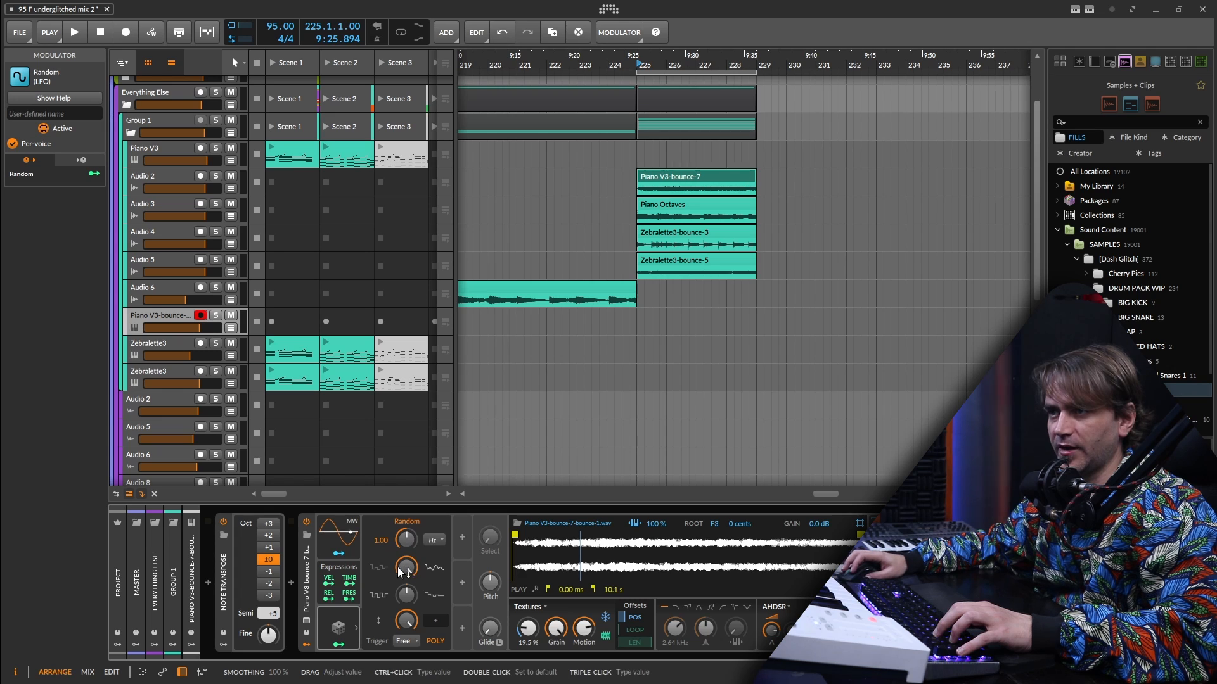
{"action": "left_click", "coordinate": [338, 645]}
{"action": "left_click_drag", "start_coordinate": [534, 640], "coordinate": [535, 631]}
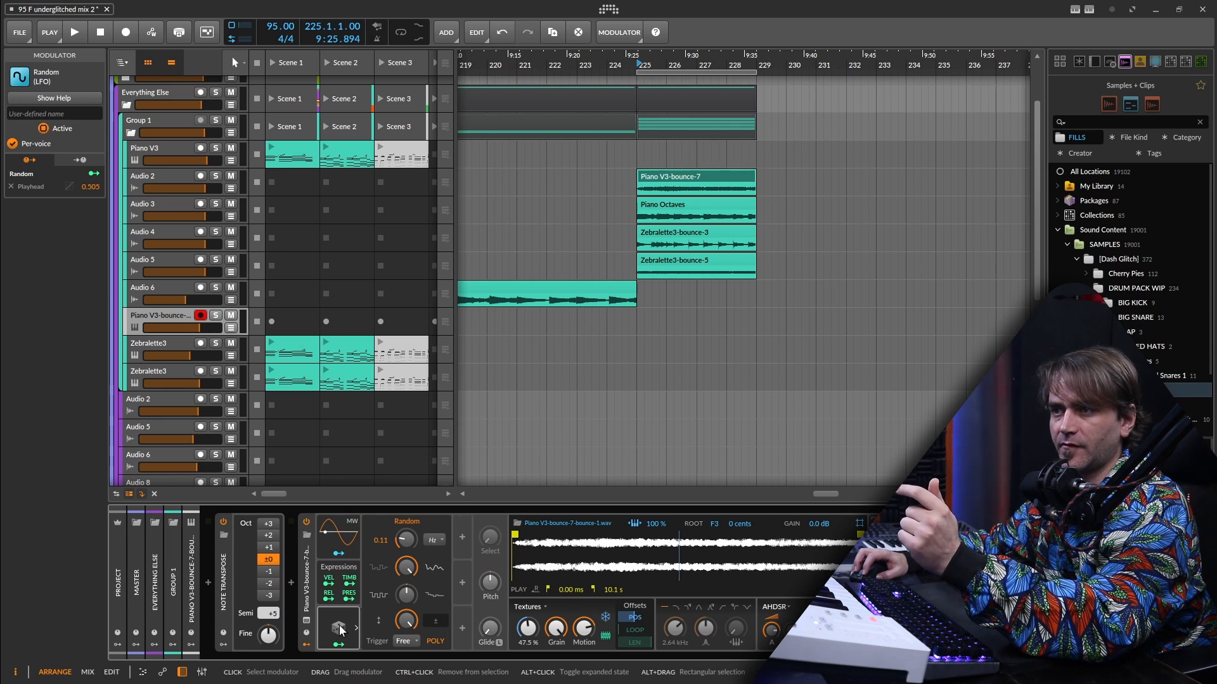
{"action": "left_click", "coordinate": [439, 643]}
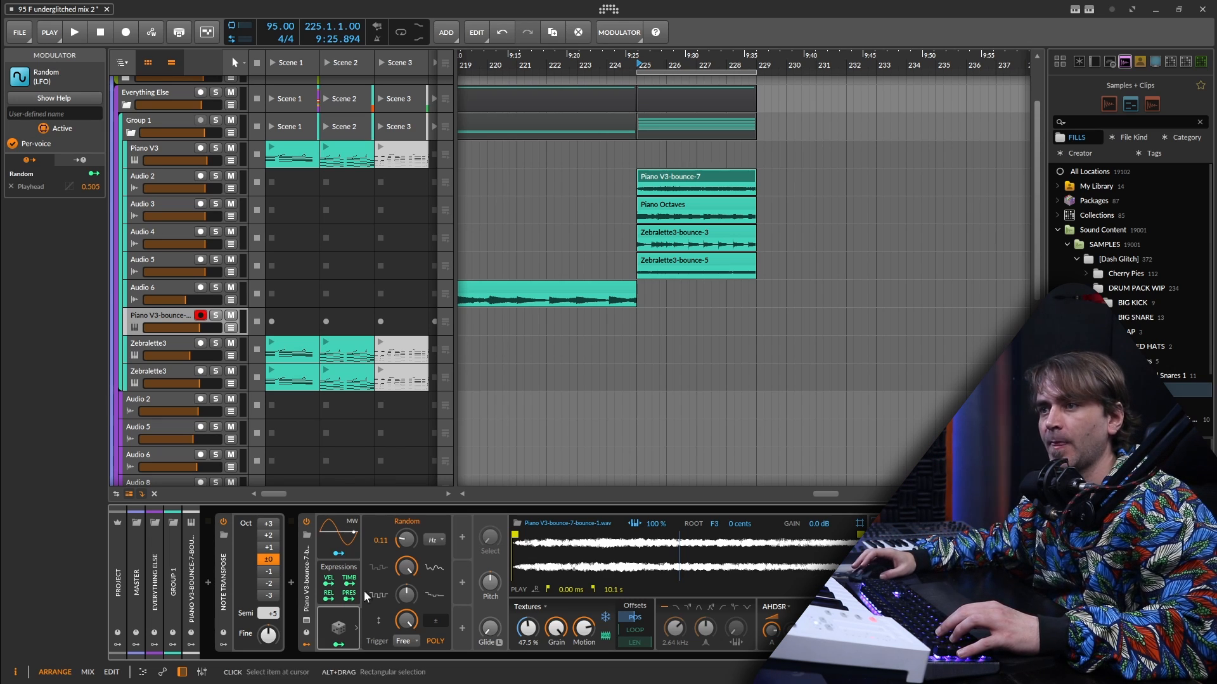
Insert an XY Instrument after Note Transpose and move the Sampler into its slot A.
{"action": "left_click", "coordinate": [291, 586]}
{"action": "type", "text": "xy"}
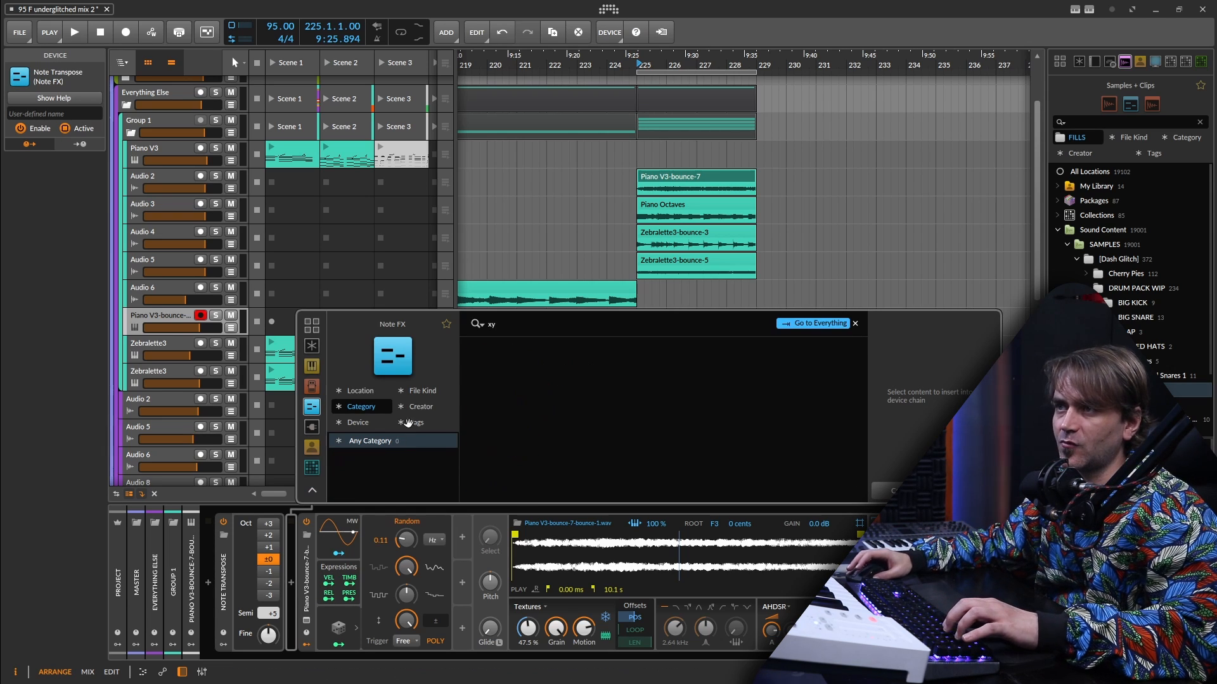
{"action": "left_click", "coordinate": [312, 366]}
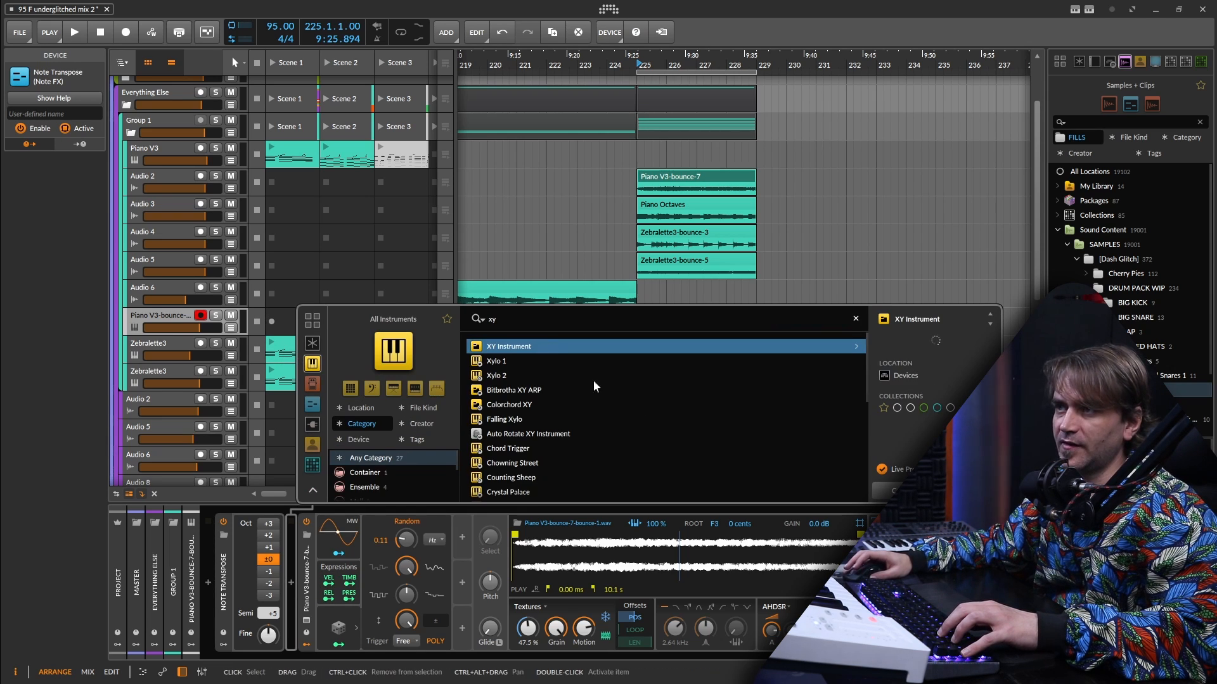
{"action": "key", "text": "Return"}
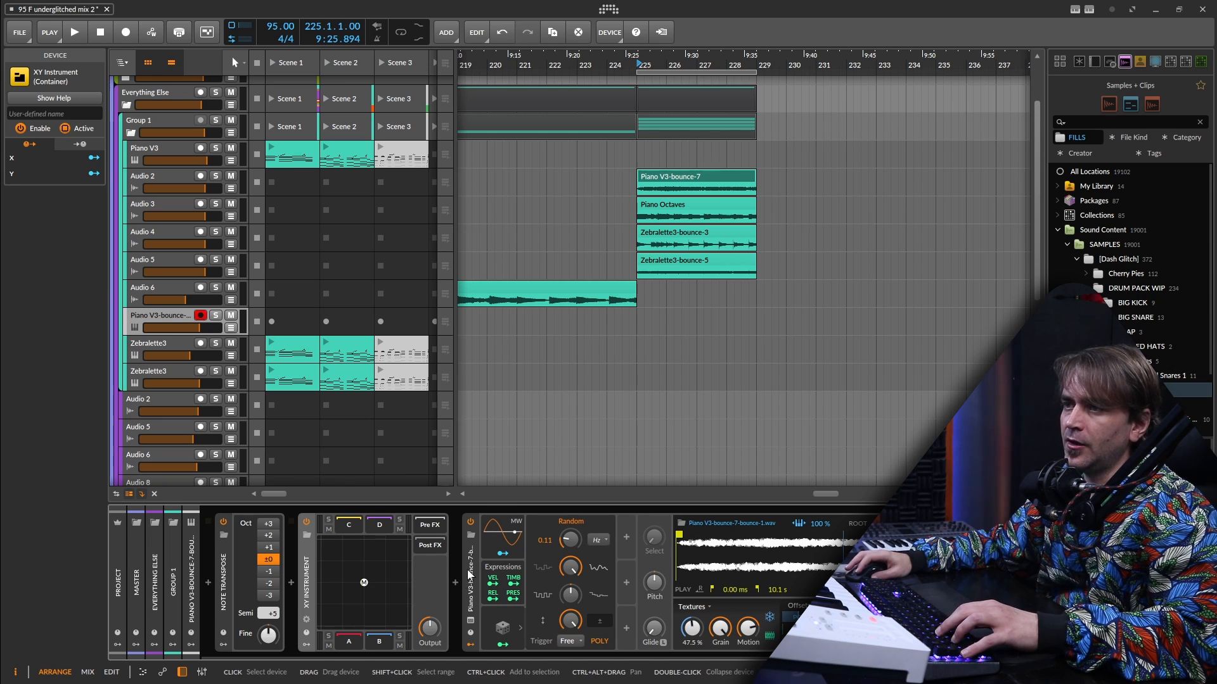
{"action": "left_click", "coordinate": [372, 636]}
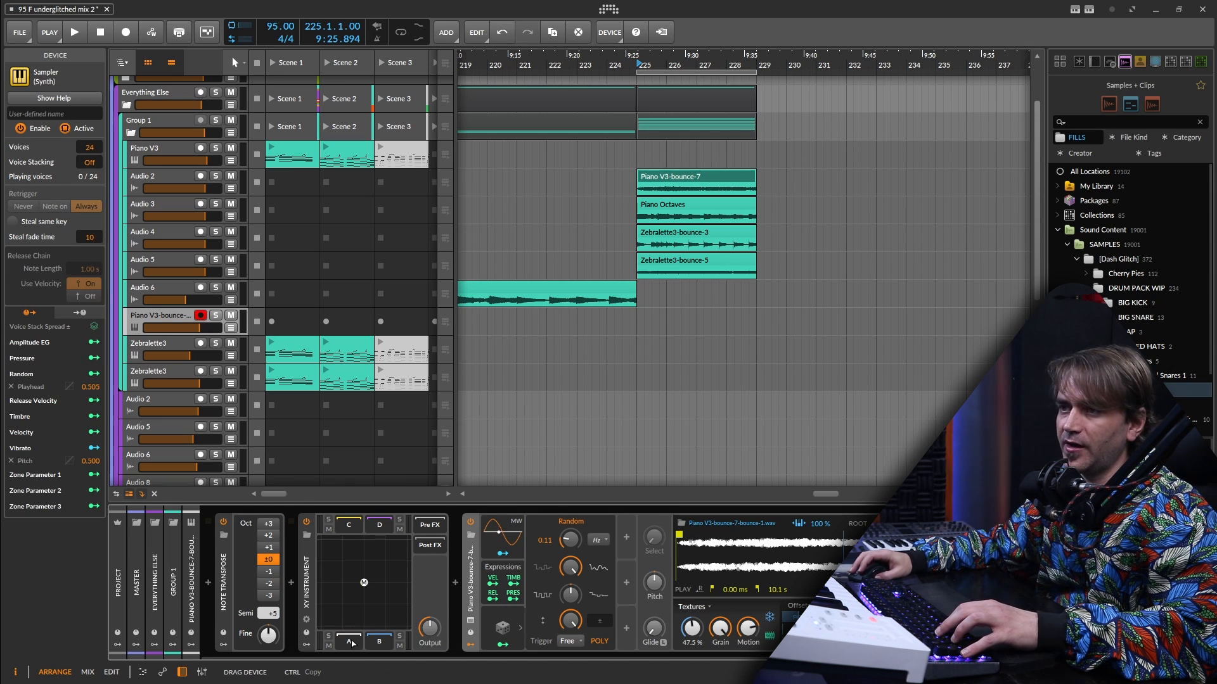
{"action": "left_click_drag", "start_coordinate": [352, 643], "coordinate": [351, 642]}
{"action": "left_click", "coordinate": [350, 642]}
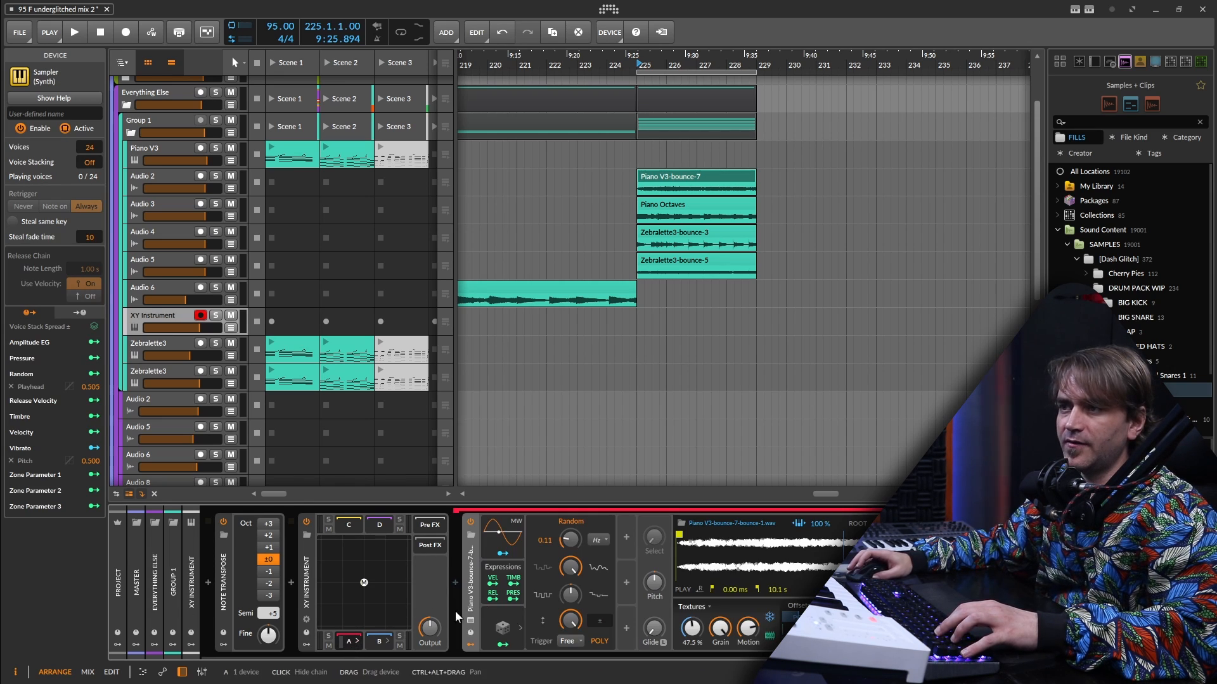
Copy the Sampler into slot B of the XY Instrument and replace its sample with the Piano Octaves clip.
{"action": "left_click", "coordinate": [370, 643]}
{"action": "left_click", "coordinate": [347, 643]}
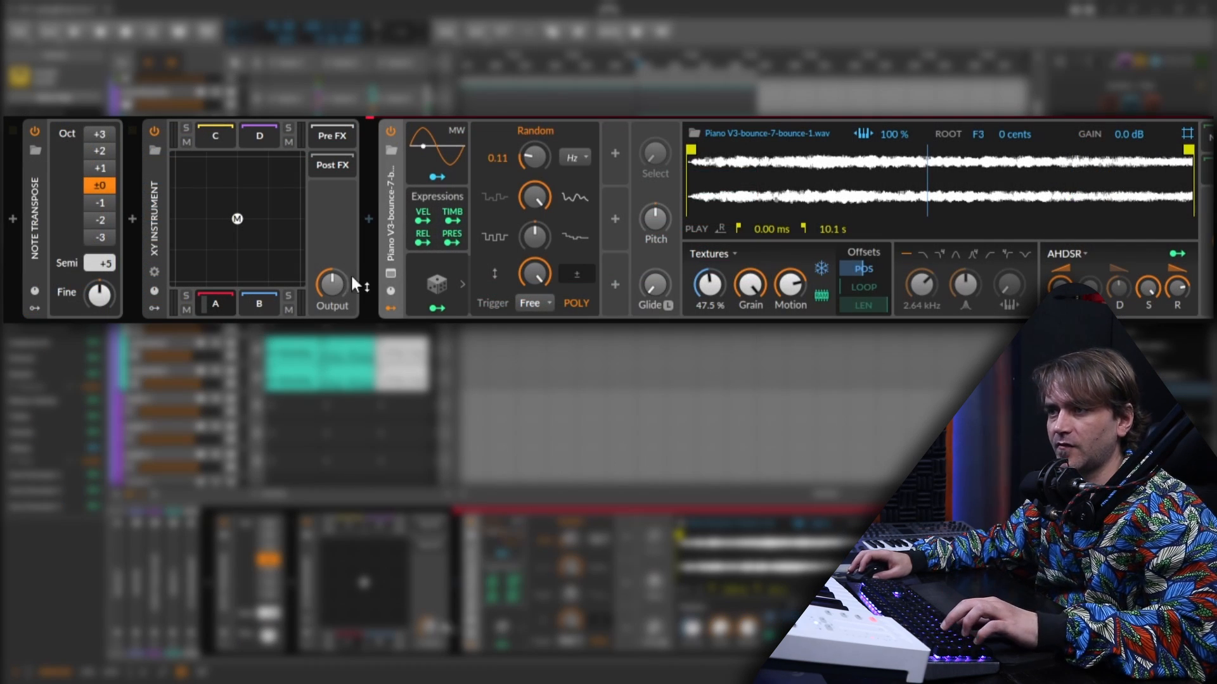
{"action": "left_click", "coordinate": [261, 301]}
{"action": "left_click_drag", "start_coordinate": [704, 222], "coordinate": [935, 174]}
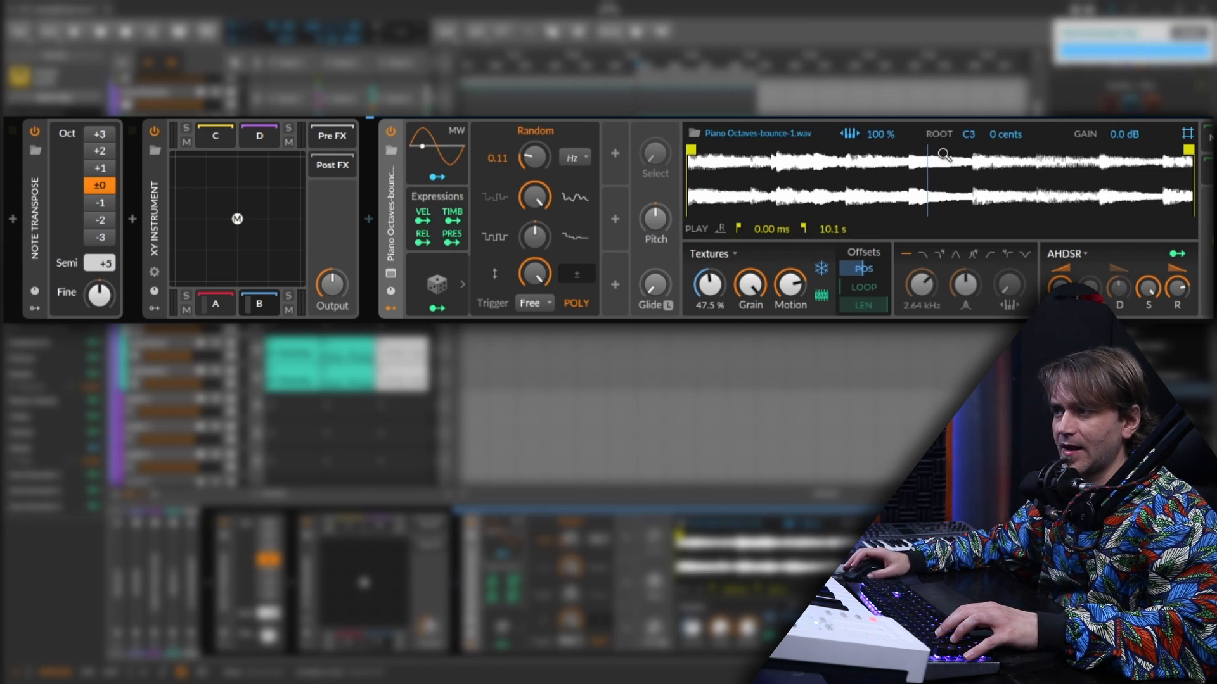
{"action": "mouse_move", "coordinate": [968, 134]}
{"action": "left_mouse_down"}
{"action": "mouse_move", "coordinate": [968, 124]}
{"action": "mouse_move", "coordinate": [967, 134]}
{"action": "left_mouse_up"}
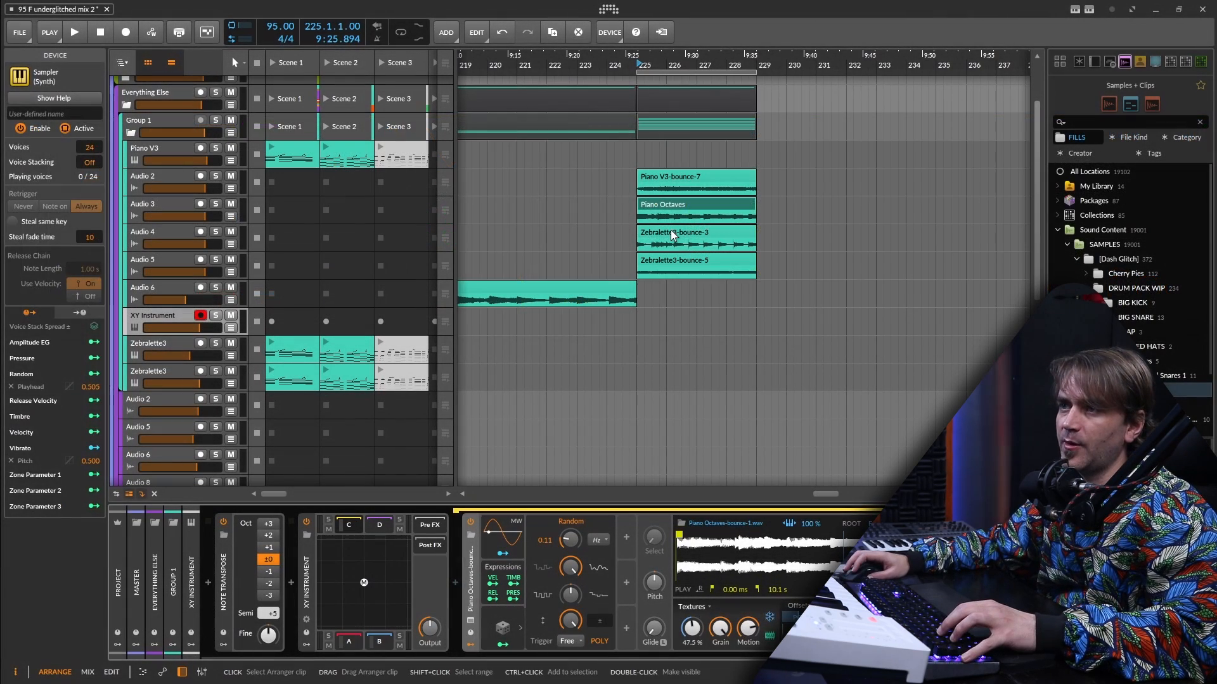
Replace the sample in slot C's Sampler with the Zebralette3-bounce-3 clip.
{"action": "left_click", "coordinate": [672, 236]}
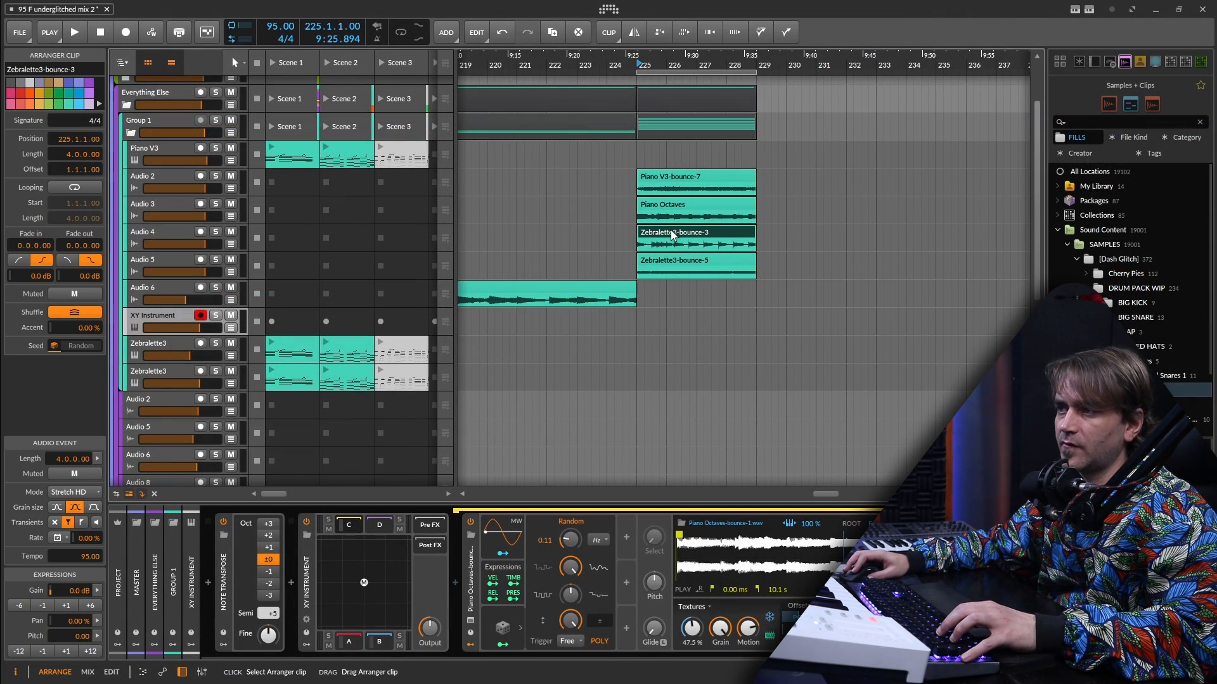
{"action": "left_click_drag", "start_coordinate": [671, 236], "coordinate": [836, 548]}
{"action": "left_click_drag", "start_coordinate": [992, 141], "coordinate": [956, 134]}
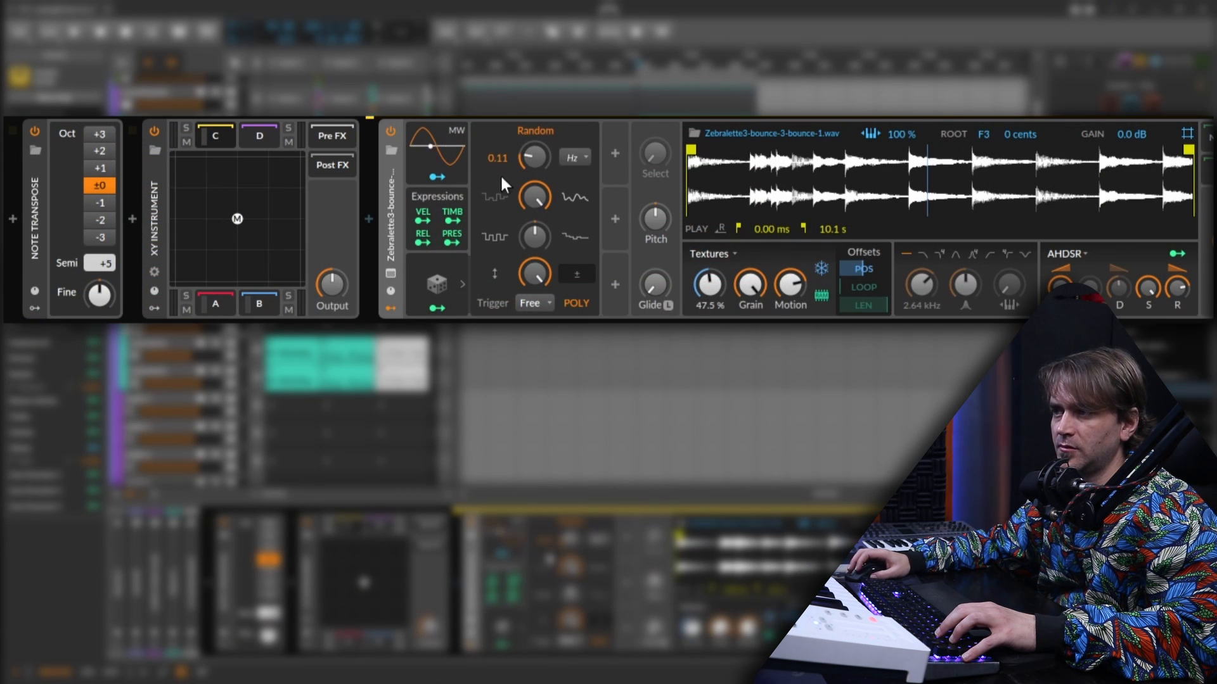
Paste a copy of the Sampler into slot D of the XY Instrument and load the Zebralette3-bounce-5 clip.
{"action": "left_click", "coordinate": [263, 136]}
{"action": "left_click", "coordinate": [385, 160]}
{"action": "key", "text": "ctrl+v"}
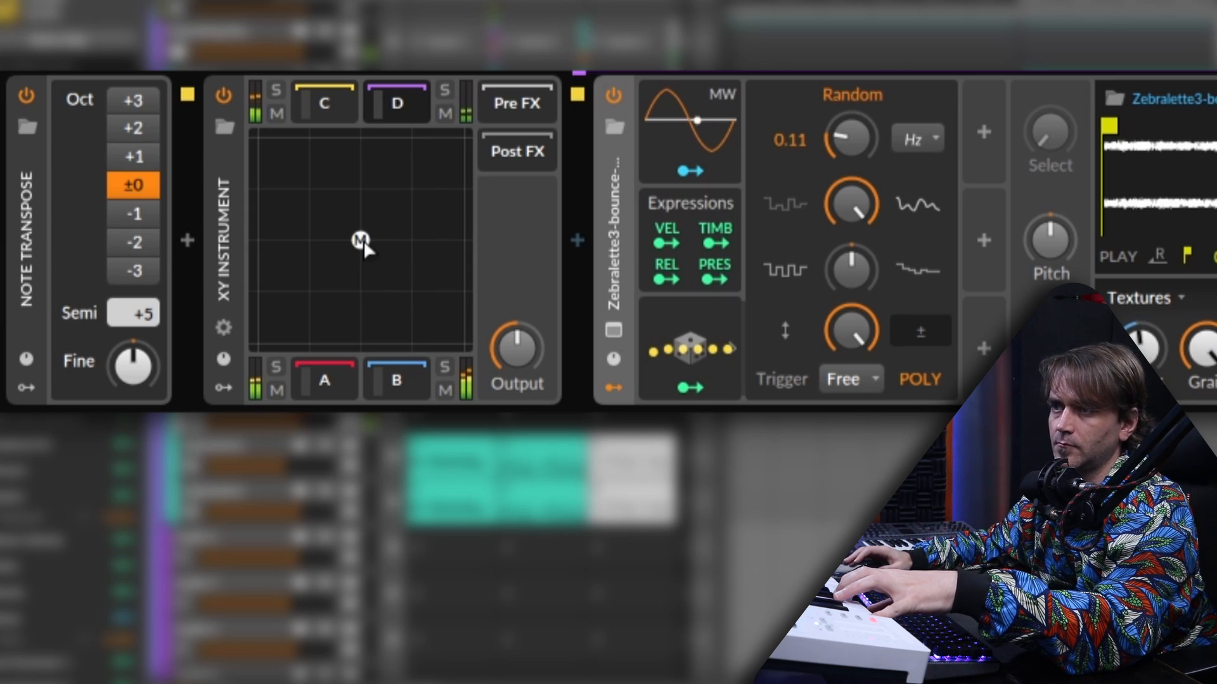
Audition the blend of the four Samplers by moving the XY point around the centre of the pad.
{"action": "left_click_drag", "start_coordinate": [363, 243], "coordinate": [341, 219]}
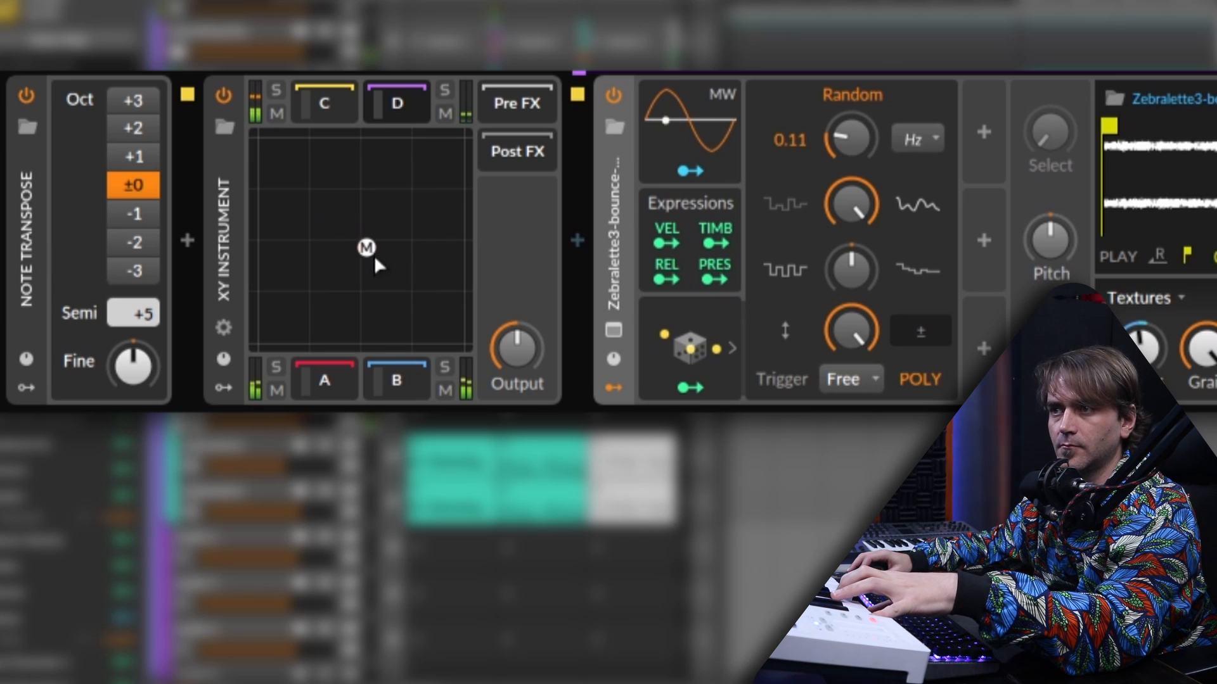
{"action": "left_click_drag", "start_coordinate": [374, 257], "coordinate": [337, 286]}
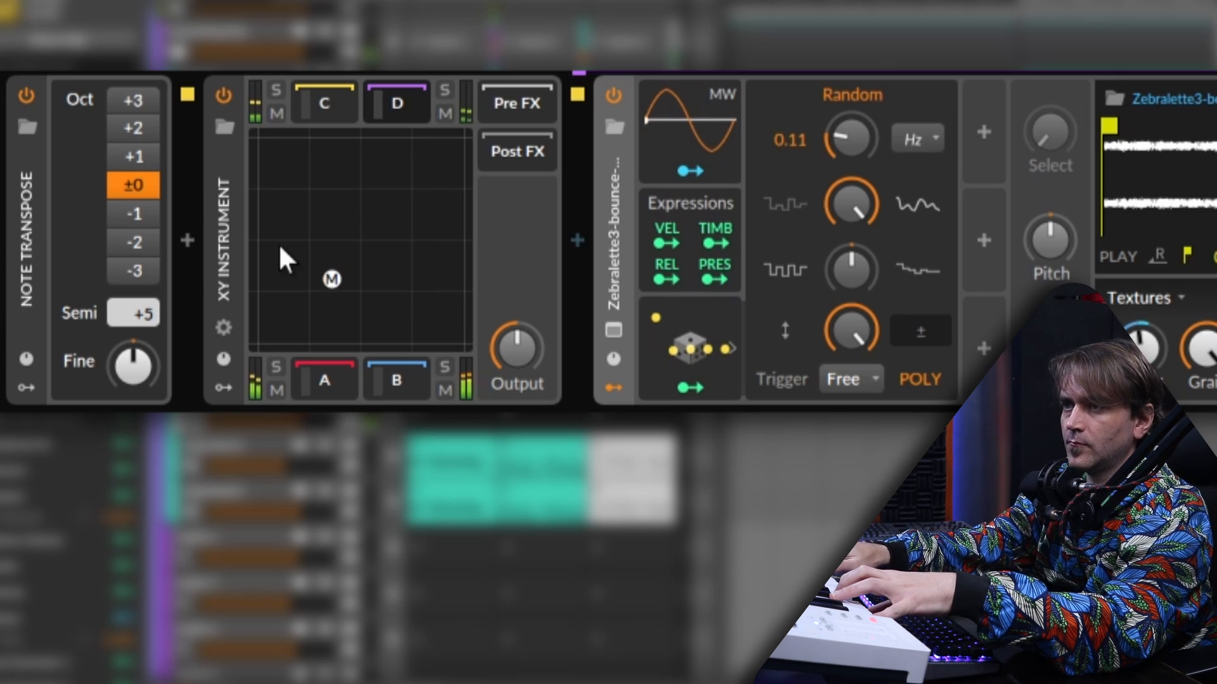
{"action": "left_click_drag", "start_coordinate": [331, 278], "coordinate": [315, 240]}
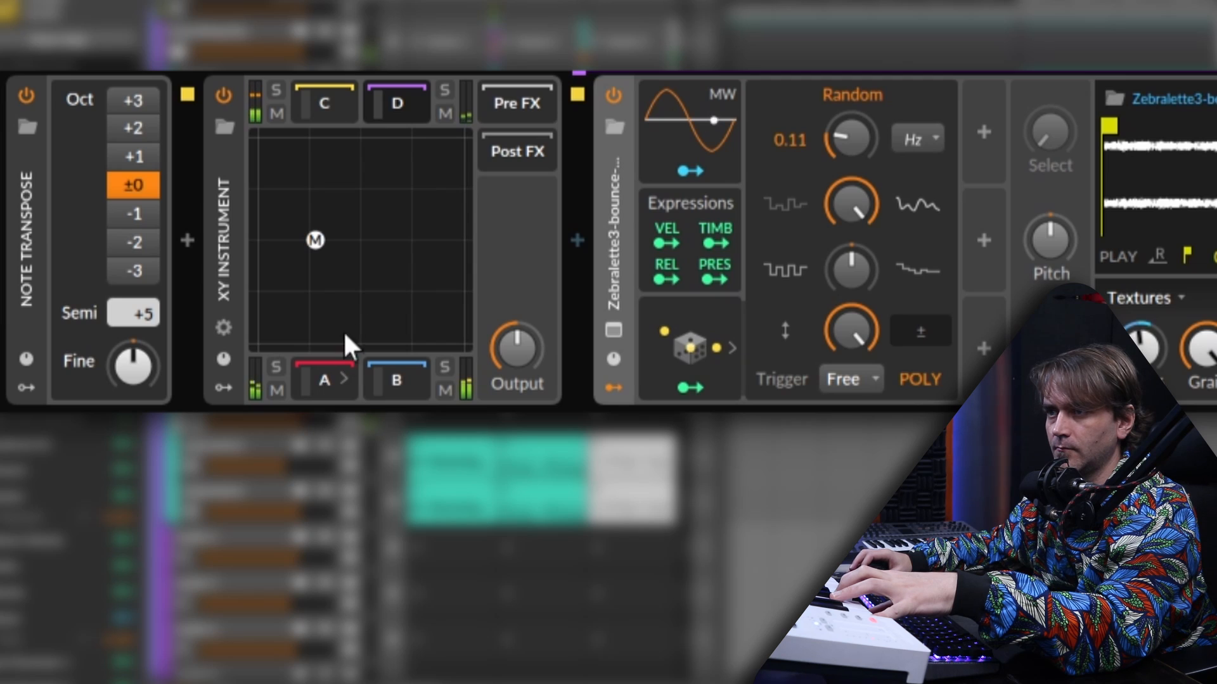
{"action": "left_click_drag", "start_coordinate": [321, 244], "coordinate": [364, 294]}
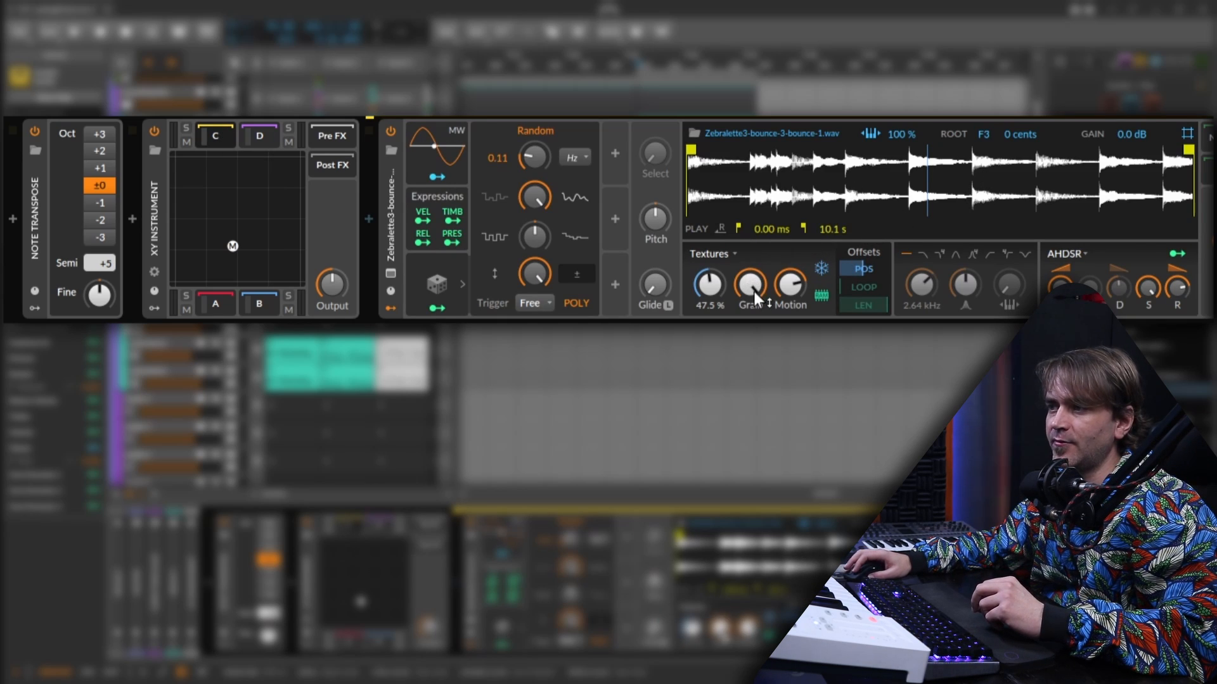
Lower Grain and Motion in slot C's Sampler, moving the XY point near corner C to hear it.
{"action": "left_click_drag", "start_coordinate": [754, 291], "coordinate": [753, 291]}
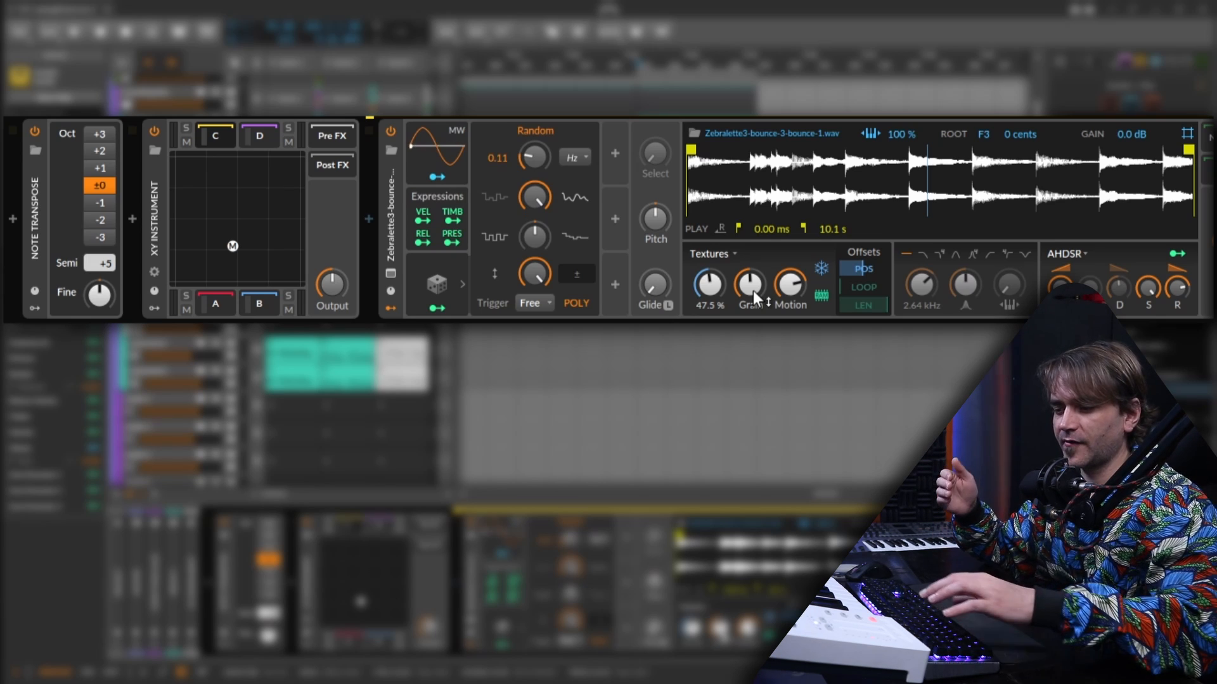
{"action": "left_click_drag", "start_coordinate": [753, 291], "coordinate": [790, 287]}
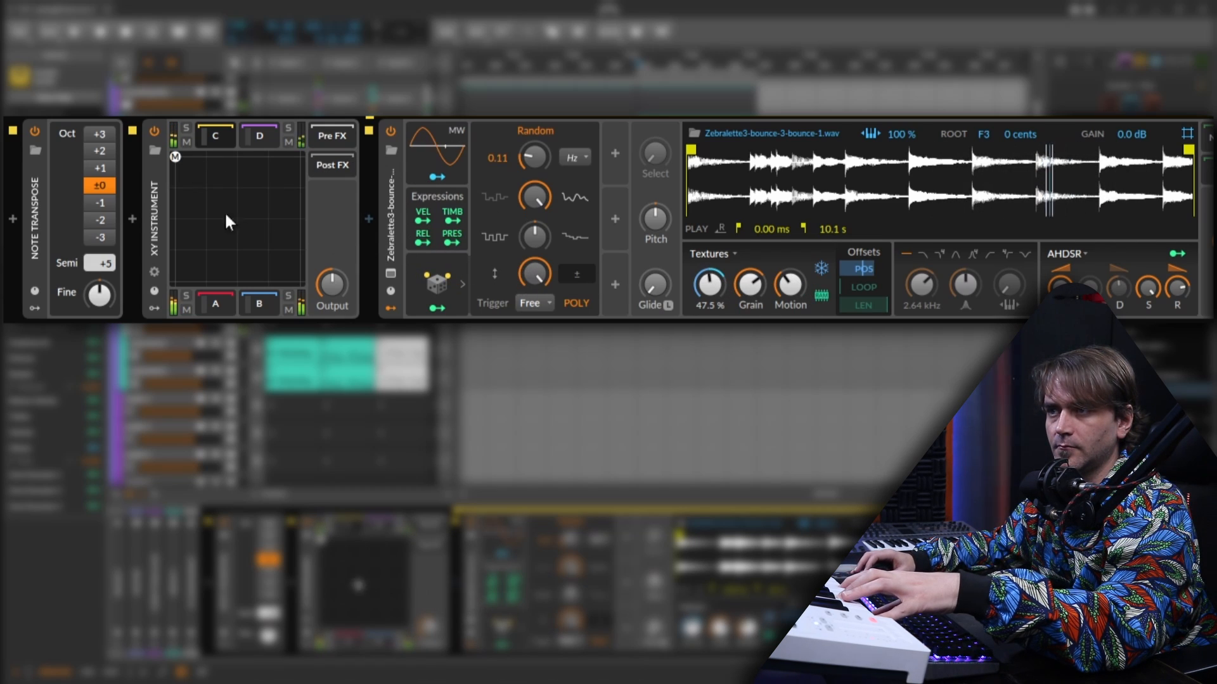
{"action": "left_click_drag", "start_coordinate": [177, 158], "coordinate": [195, 180]}
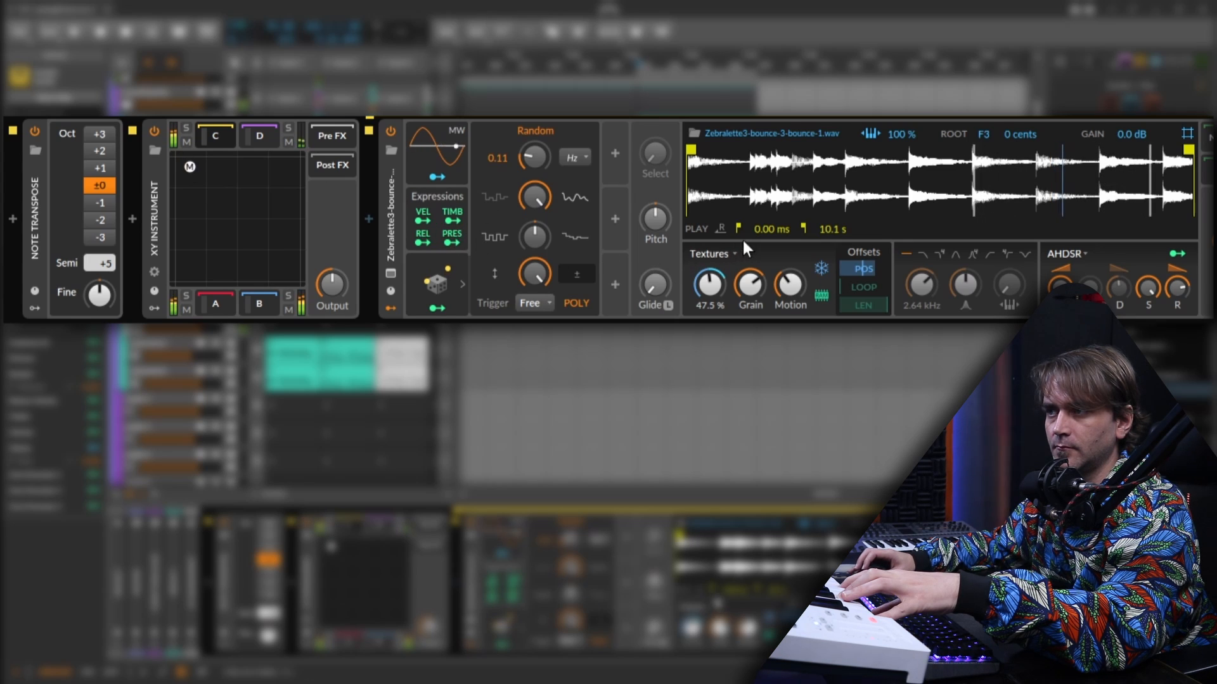
{"action": "left_click_drag", "start_coordinate": [744, 241], "coordinate": [578, 245]}
{"action": "left_click_drag", "start_coordinate": [1124, 246], "coordinate": [1124, 225]}
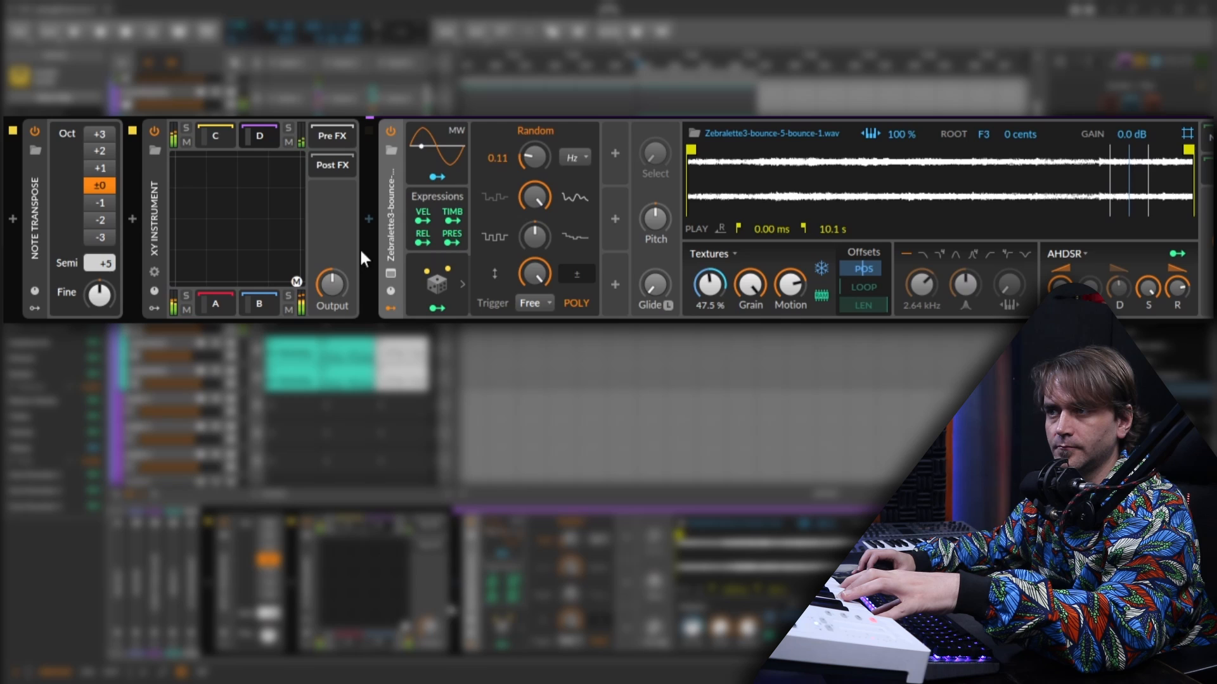
Reduce Grain and Motion slightly in slot B's Piano Octaves Sampler.
{"action": "left_click", "coordinate": [258, 304]}
{"action": "left_click_drag", "start_coordinate": [732, 281], "coordinate": [733, 251]}
{"action": "left_click_drag", "start_coordinate": [785, 284], "coordinate": [786, 293]}
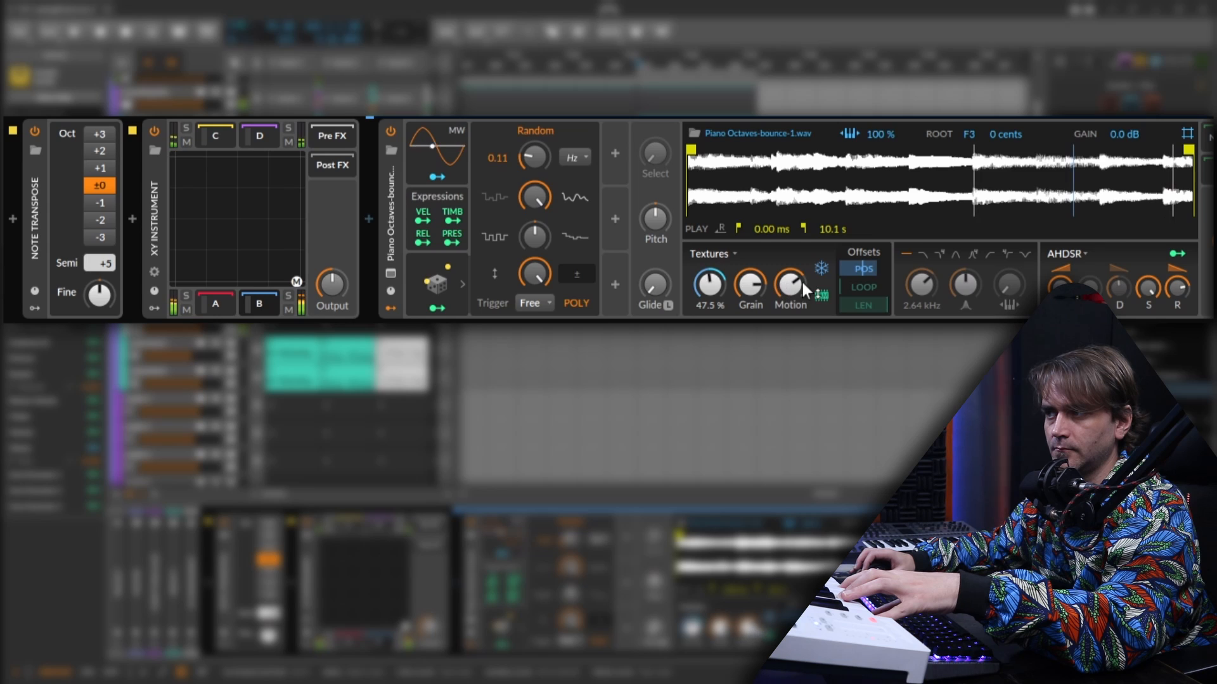
Set the envelope release to 5.75 s in slot A's Sampler and 6.61 s in slot B's Sampler.
{"action": "mouse_move", "coordinate": [436, 308]}
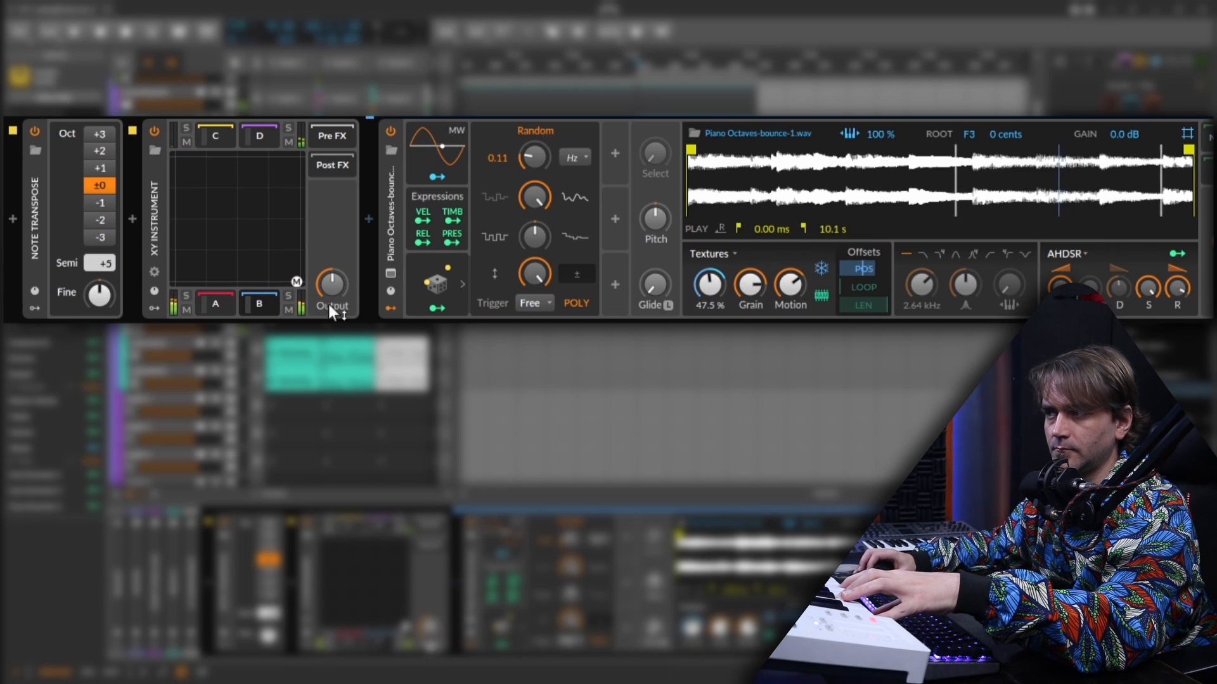
{"action": "left_click", "coordinate": [214, 302]}
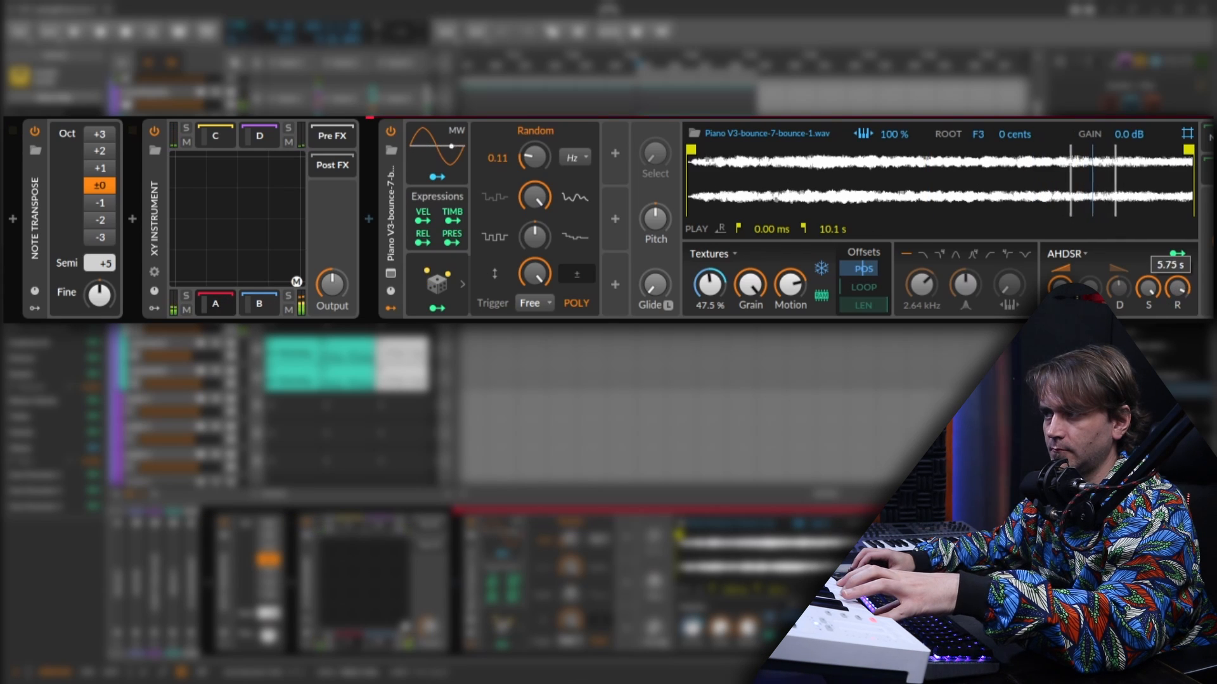
{"action": "left_click", "coordinate": [259, 302]}
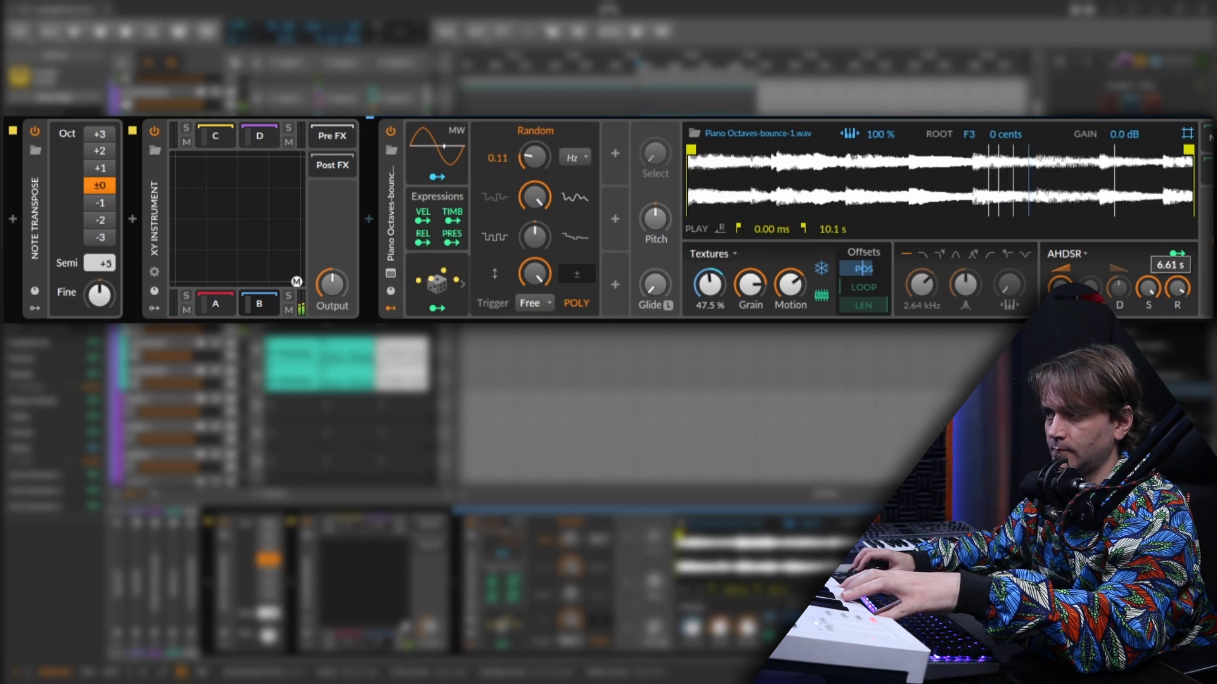
Audition the retuned Samplers together by moving the XY point across the pad.
{"action": "left_click", "coordinate": [203, 188]}
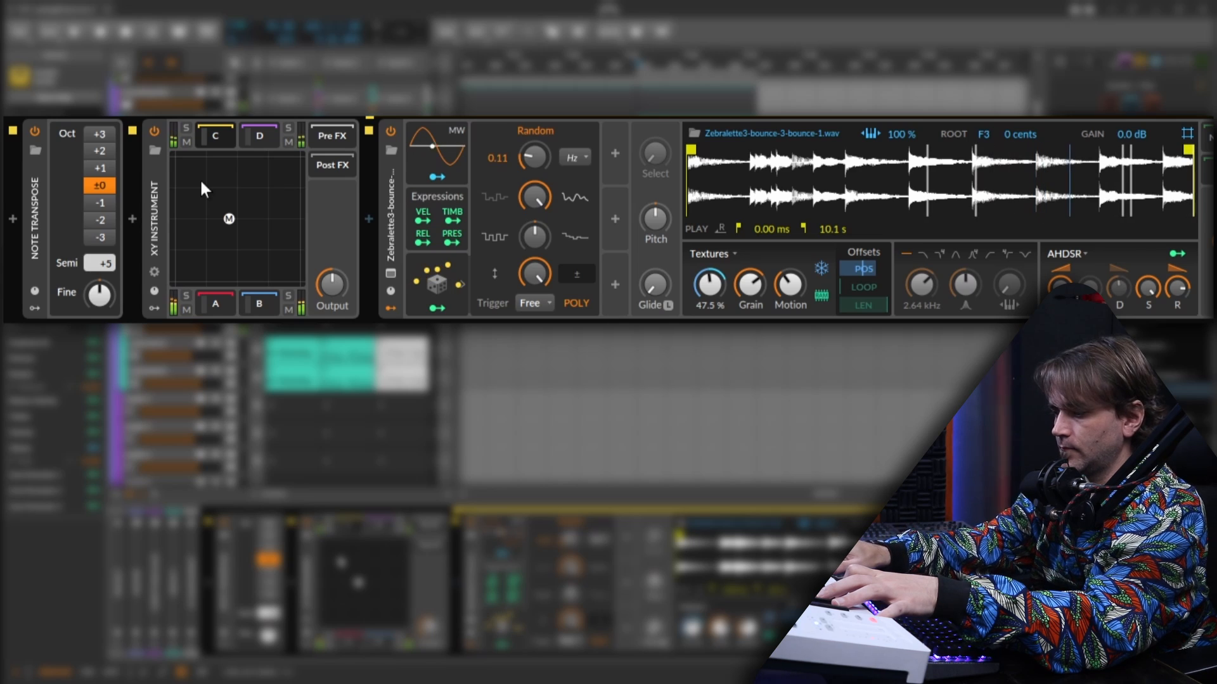
{"action": "mouse_move", "coordinate": [230, 220]}
{"action": "left_mouse_down"}
{"action": "mouse_move", "coordinate": [261, 203]}
{"action": "mouse_move", "coordinate": [238, 242]}
{"action": "left_mouse_up"}
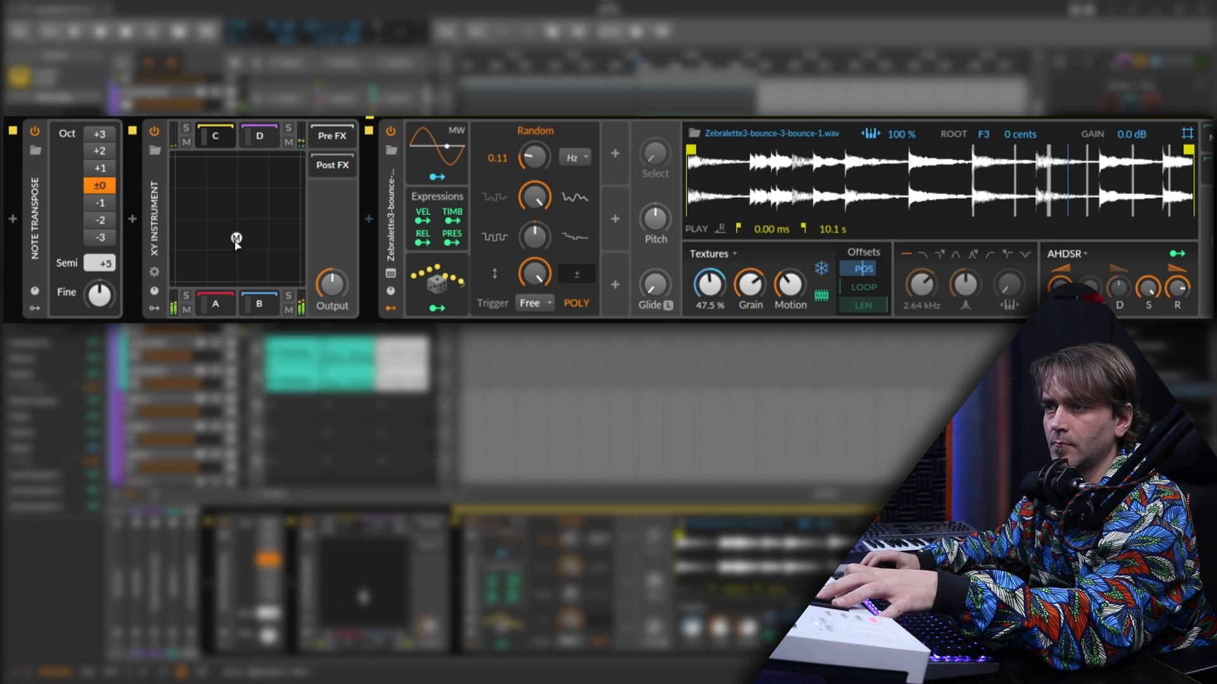
{"action": "left_click_drag", "start_coordinate": [237, 241], "coordinate": [254, 195]}
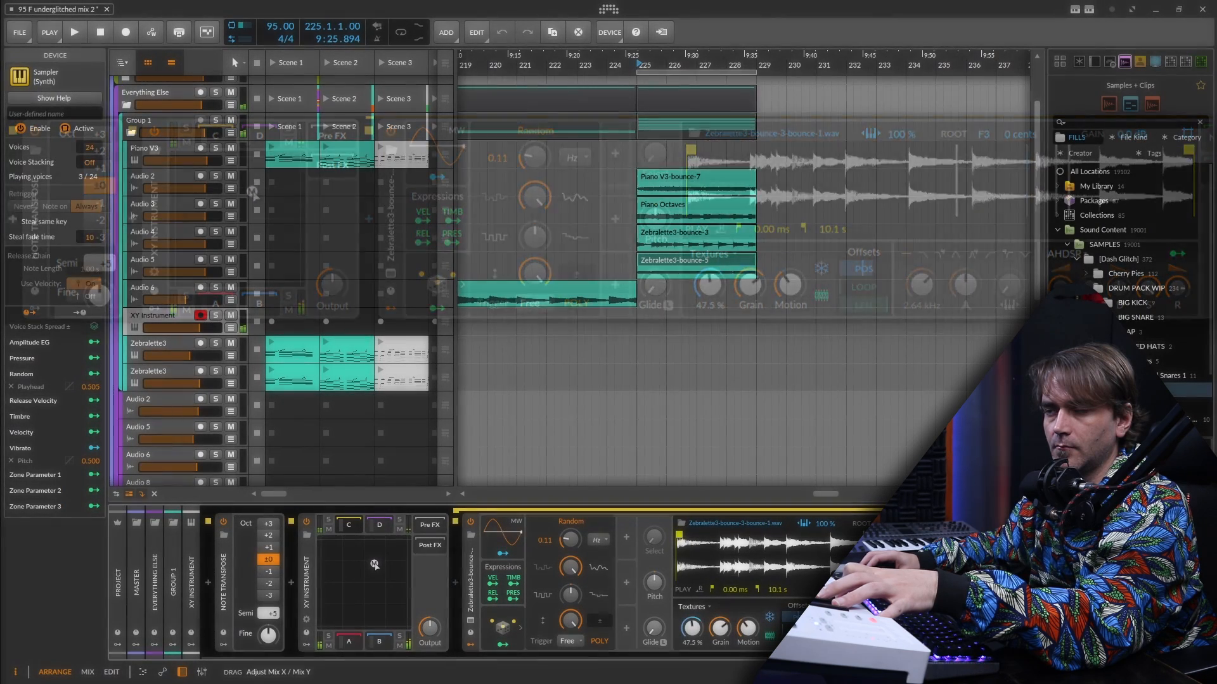
Bring the XY point back to the pad's centre, showing the additional controls and setting Mix X to 50.5 %.
{"action": "left_click_drag", "start_coordinate": [375, 564], "coordinate": [346, 585]}
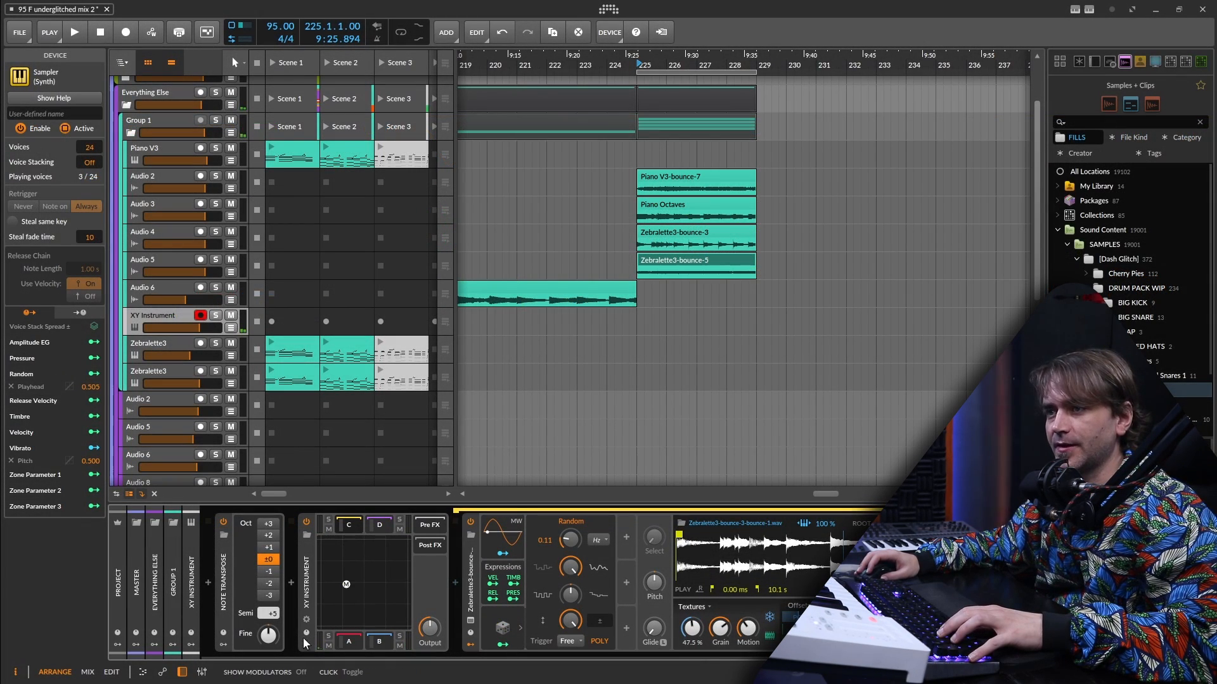
{"action": "left_click", "coordinate": [306, 619]}
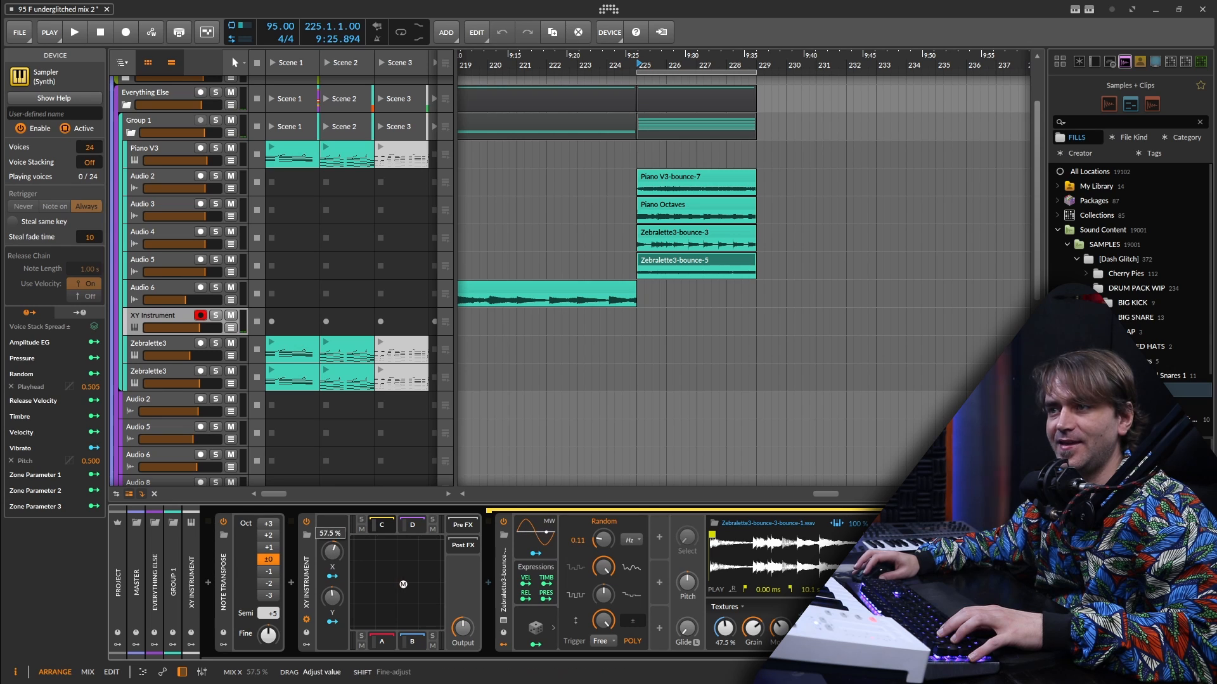
{"action": "left_click_drag", "start_coordinate": [332, 552], "coordinate": [335, 556]}
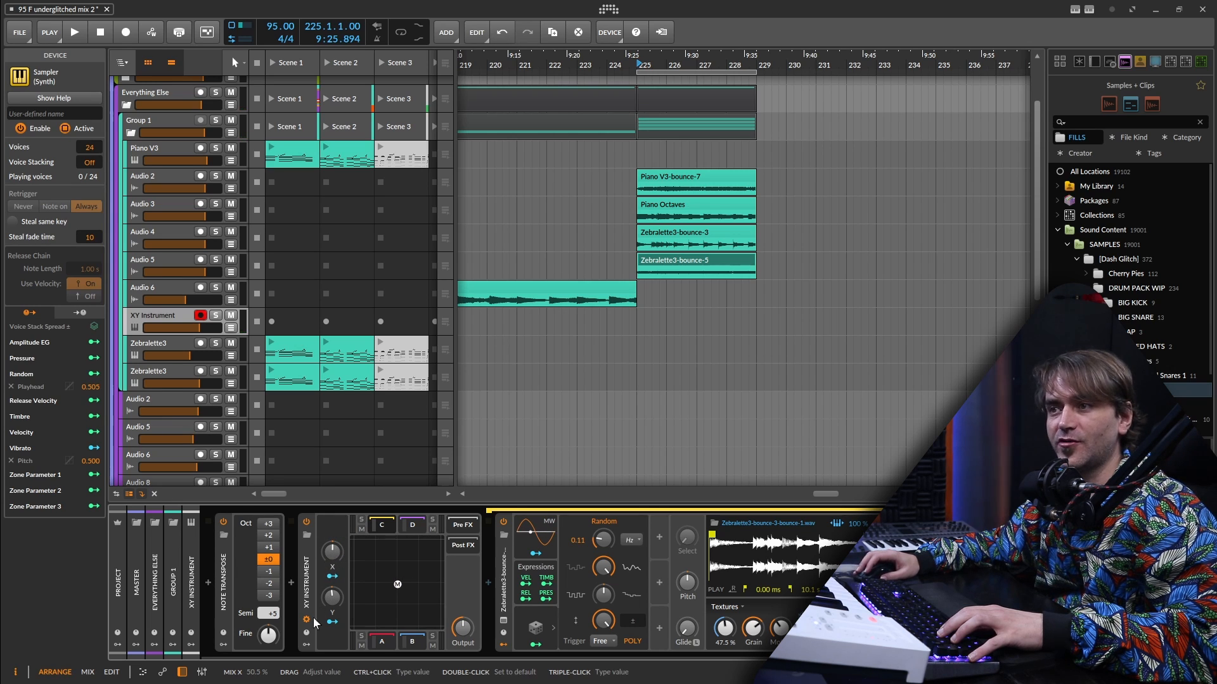
Add a Random modulator to the XY Instrument.
{"action": "left_click", "coordinate": [306, 644]}
{"action": "left_click", "coordinate": [326, 539]}
{"action": "type", "text": "r"}
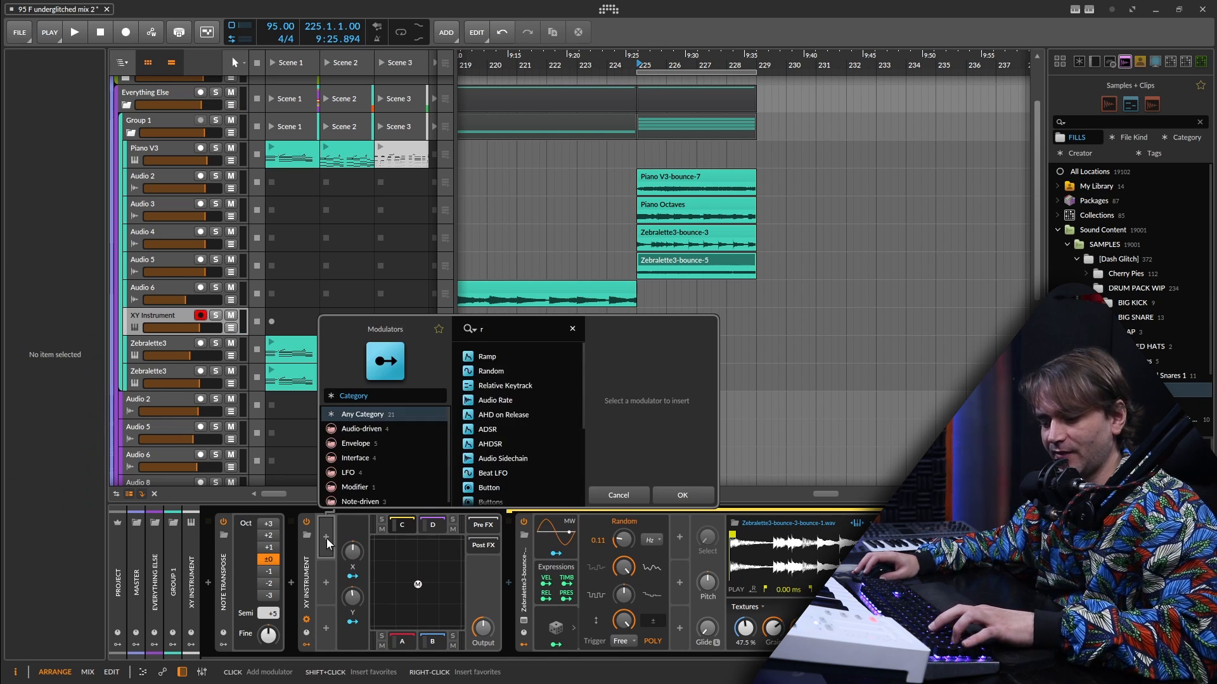
{"action": "type", "text": "an"}
{"action": "left_click", "coordinate": [488, 355]}
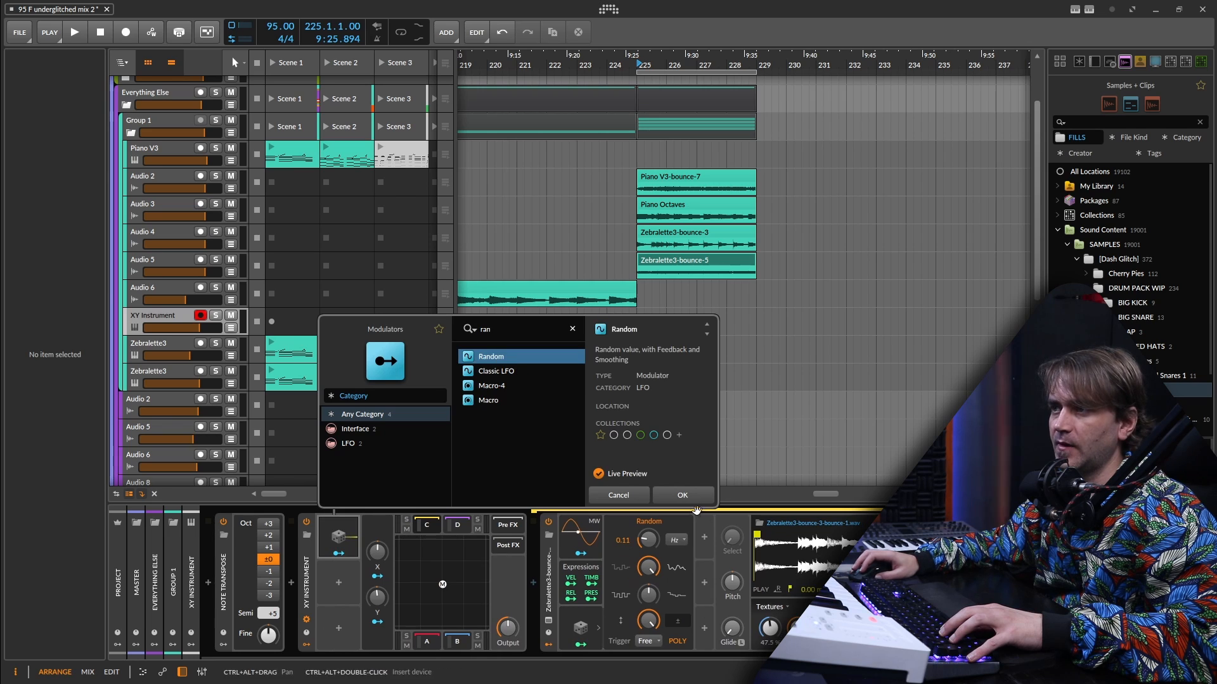
{"action": "left_click", "coordinate": [695, 500]}
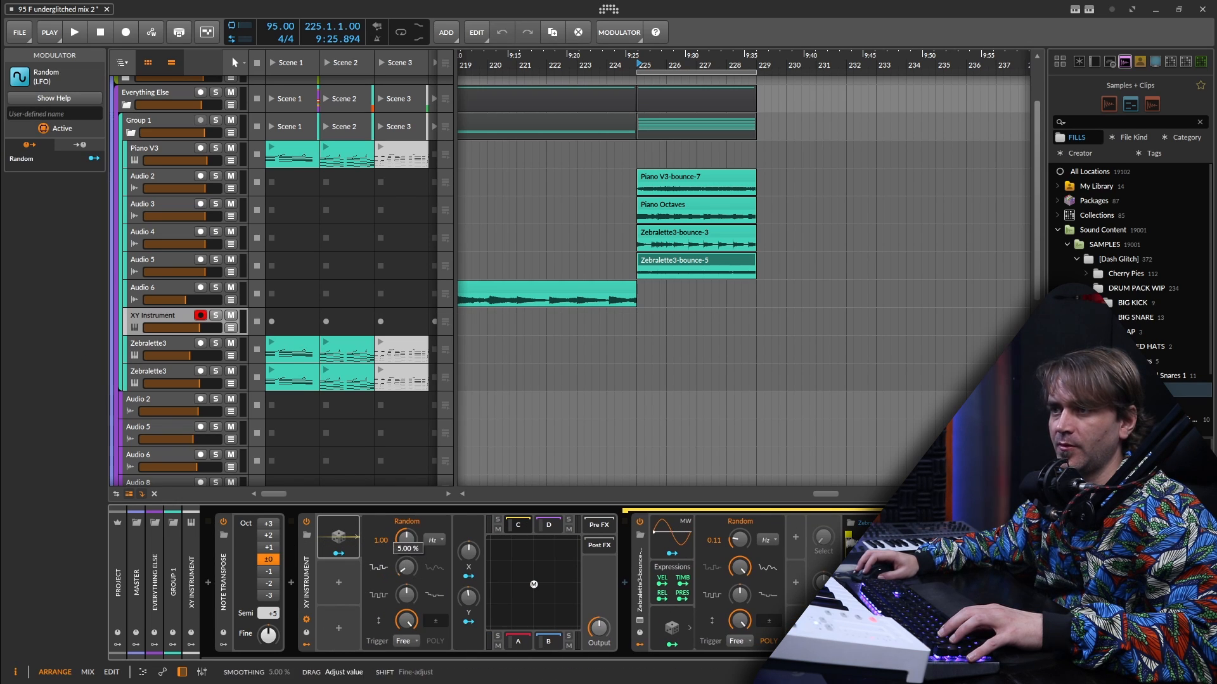
Set the XY Instrument's Random modulator to full smoothing and map it to Mix X by 0.490.
{"action": "left_click_drag", "start_coordinate": [406, 568], "coordinate": [406, 501]}
{"action": "left_click", "coordinate": [338, 554]}
{"action": "left_click_drag", "start_coordinate": [467, 552], "coordinate": [467, 588]}
{"action": "left_click", "coordinate": [338, 554]}
Add a second Random modulator to the XY Instrument and map it to Mix Y by 50 %.
{"action": "left_click", "coordinate": [326, 592]}
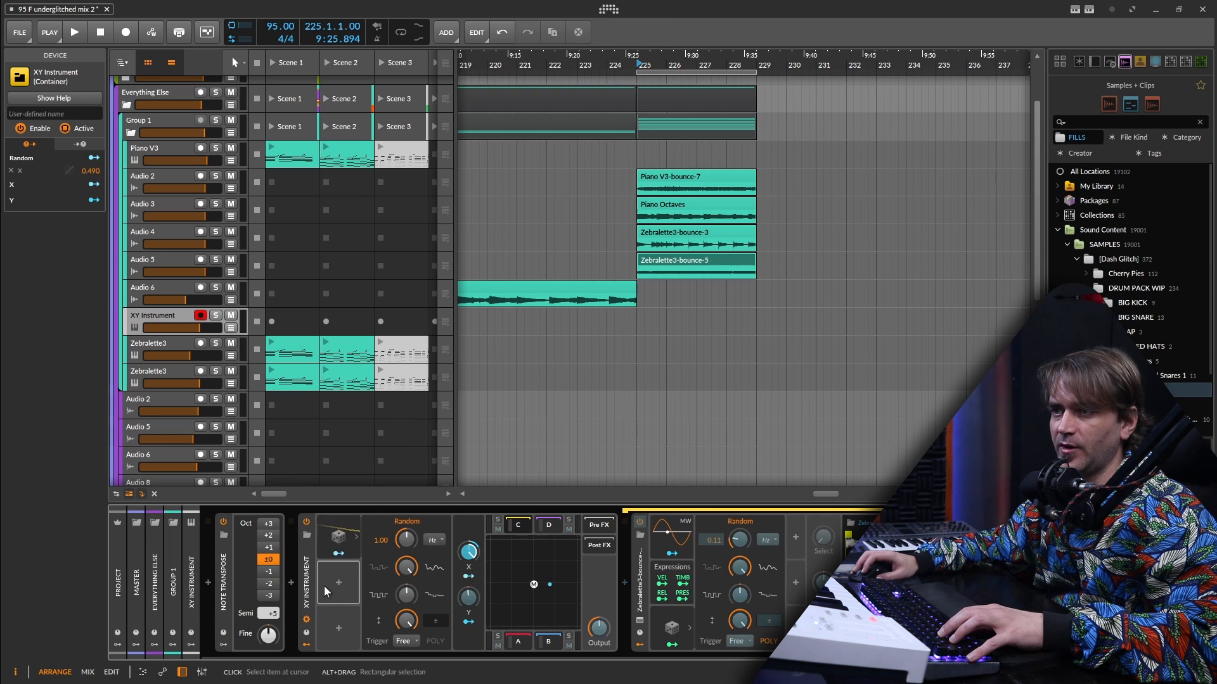
{"action": "left_click", "coordinate": [338, 582]}
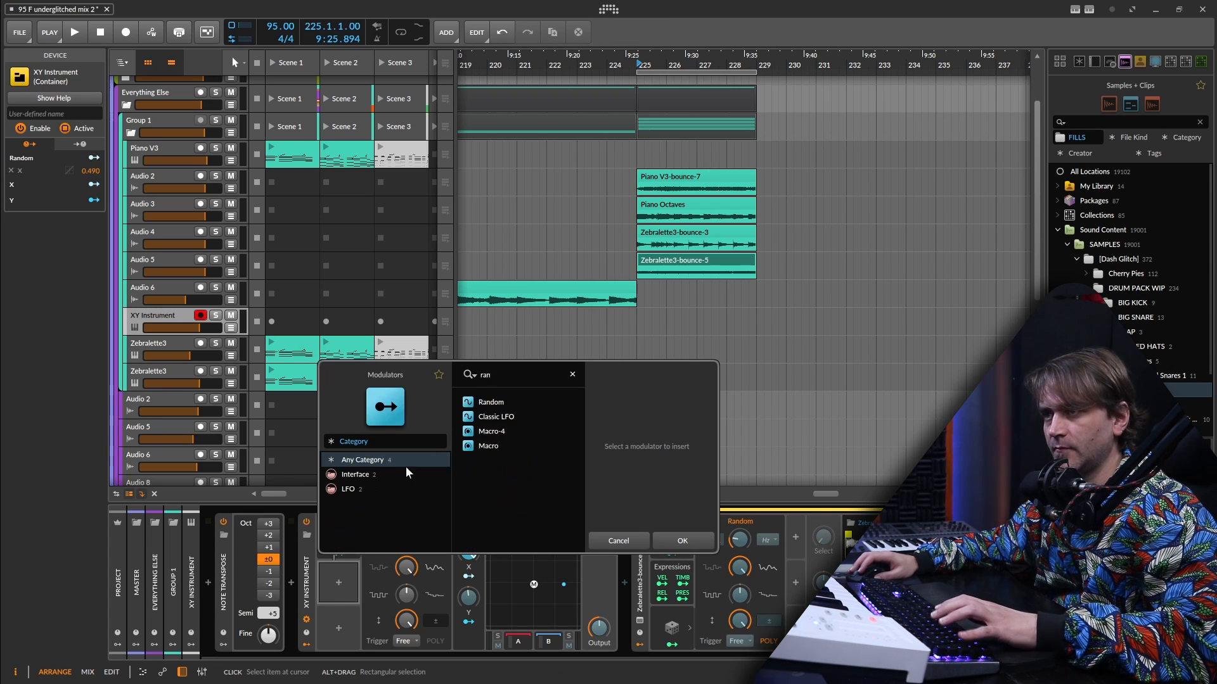
{"action": "double_click", "coordinate": [491, 401]}
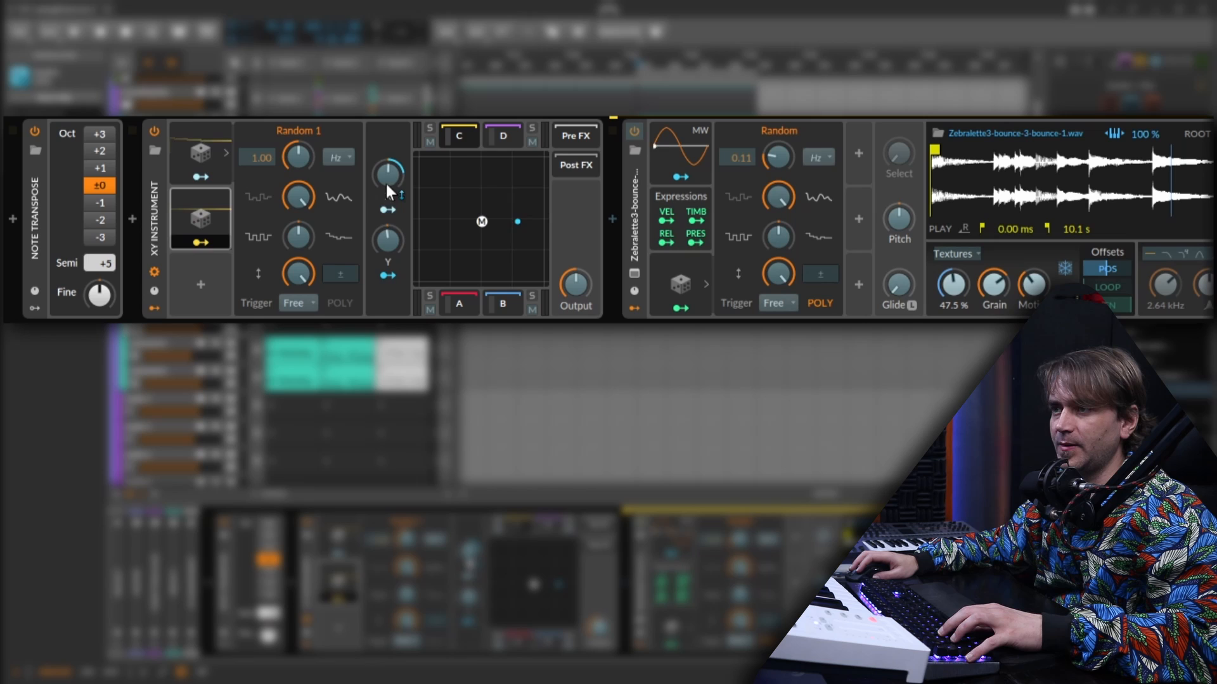
{"action": "left_click_drag", "start_coordinate": [468, 598], "coordinate": [468, 566]}
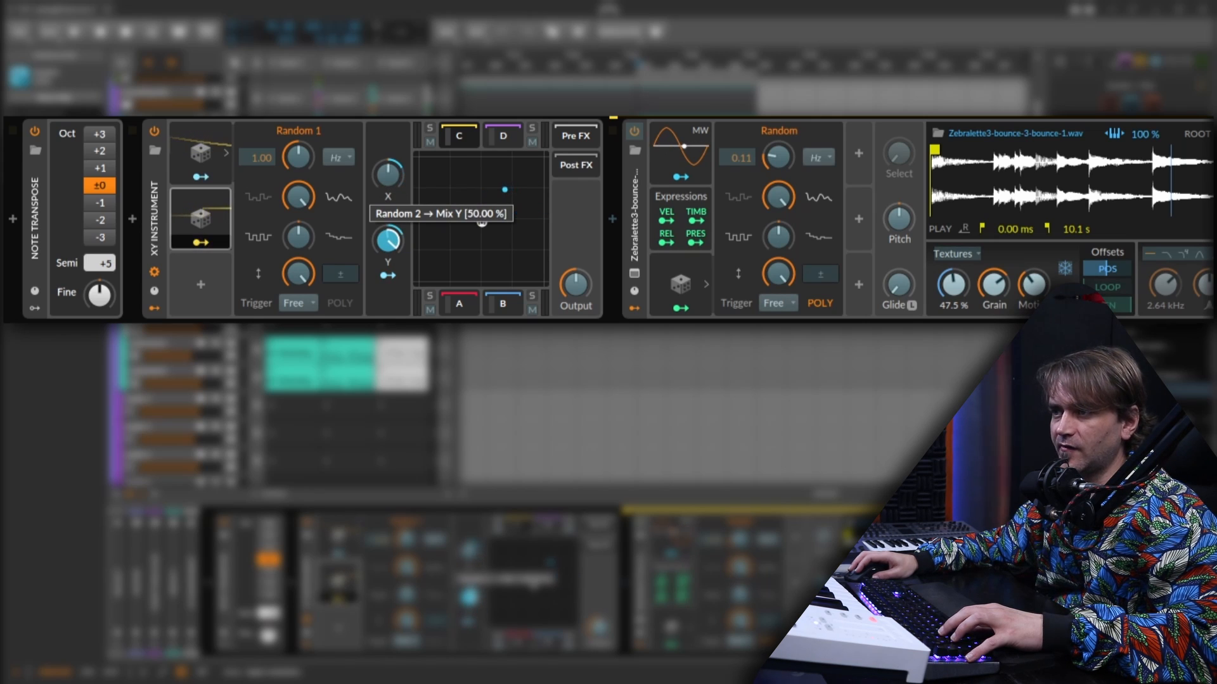
{"action": "left_click", "coordinate": [201, 243]}
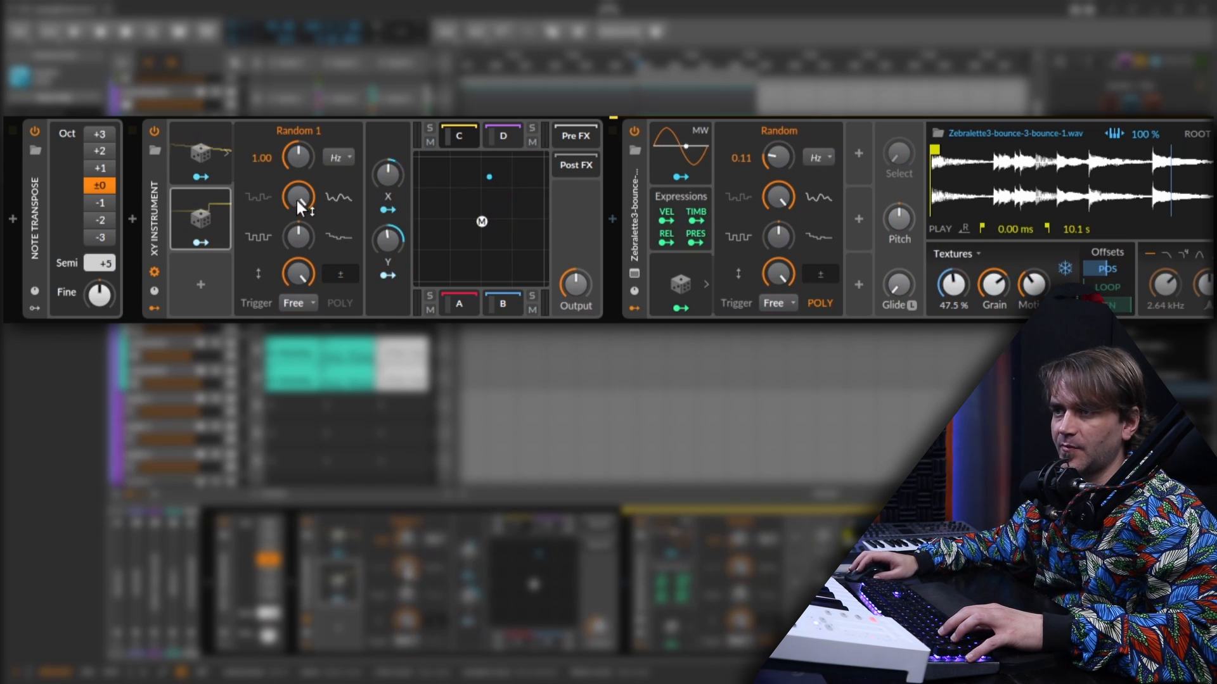
Set the first Random's rate to 0.45 Hz and the second's to 0.58 Hz, making the second bipolar.
{"action": "left_click", "coordinate": [185, 204]}
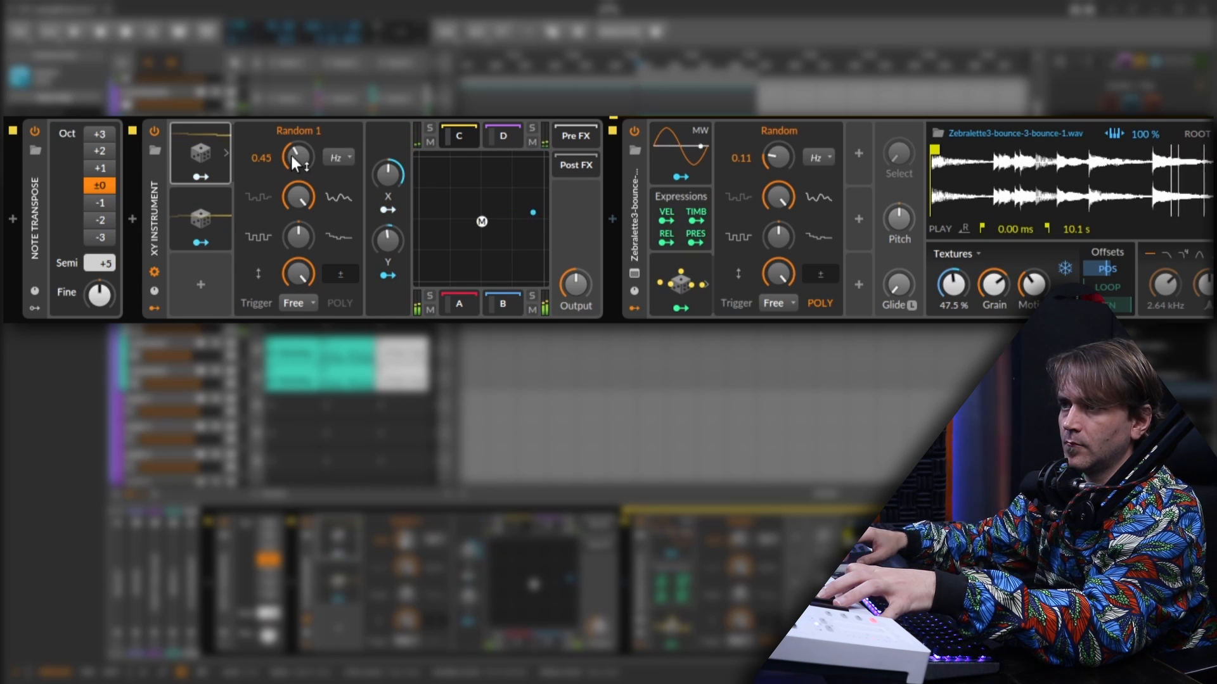
{"action": "left_click", "coordinate": [211, 237]}
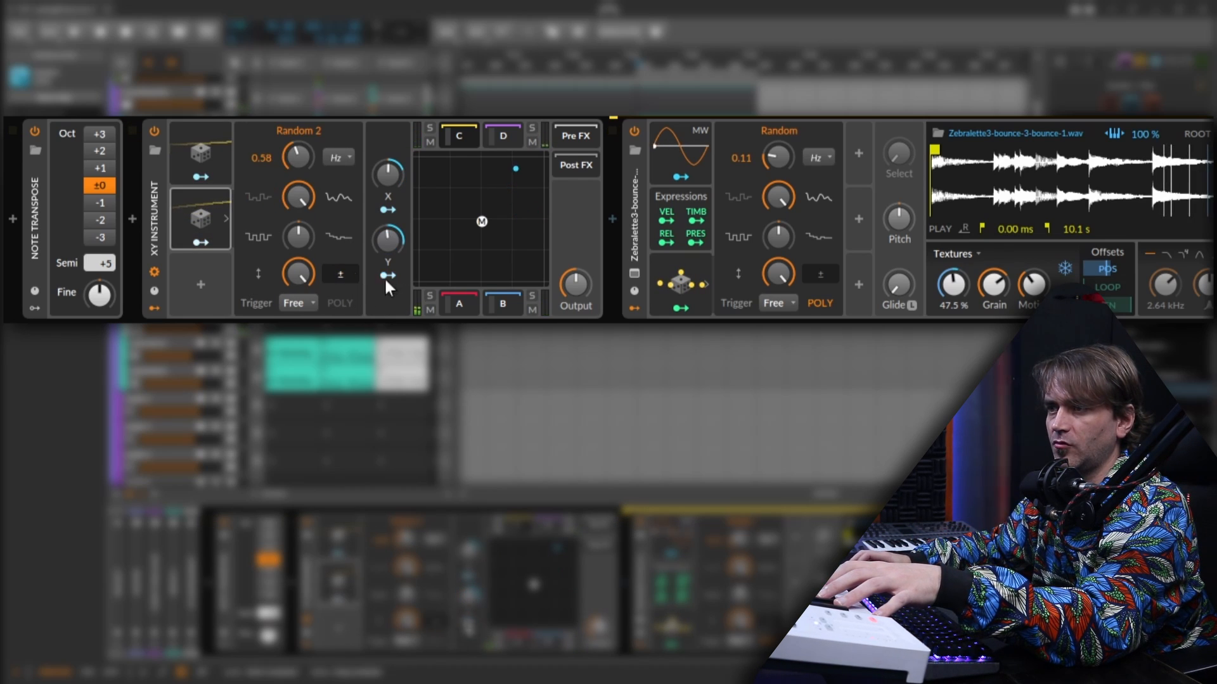
{"action": "left_click", "coordinate": [339, 274]}
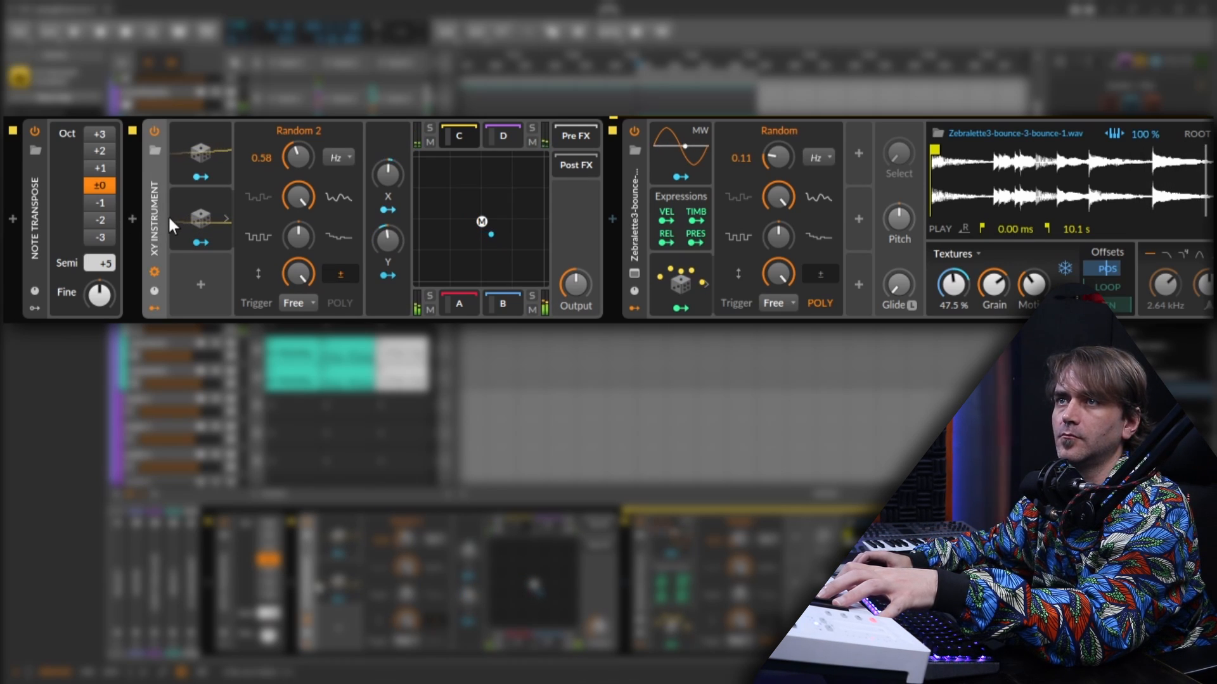
Hide the XY Instrument's additional controls and its modulators.
{"action": "left_click", "coordinate": [156, 268]}
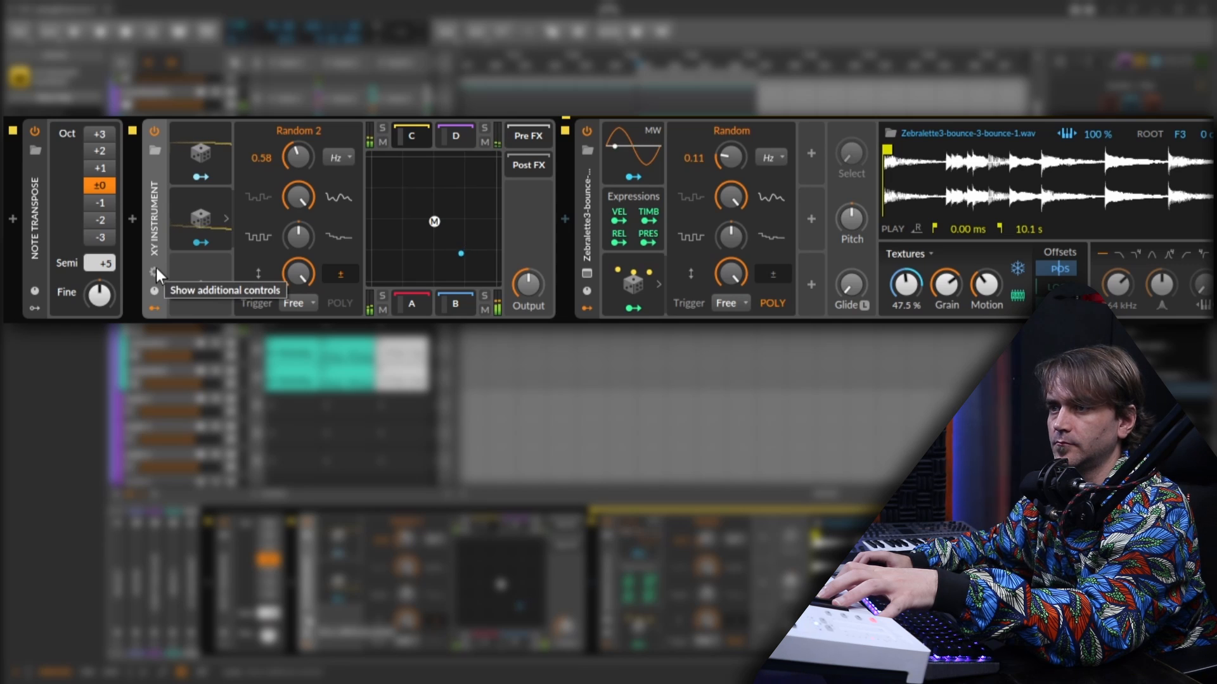
{"action": "left_click", "coordinate": [154, 307]}
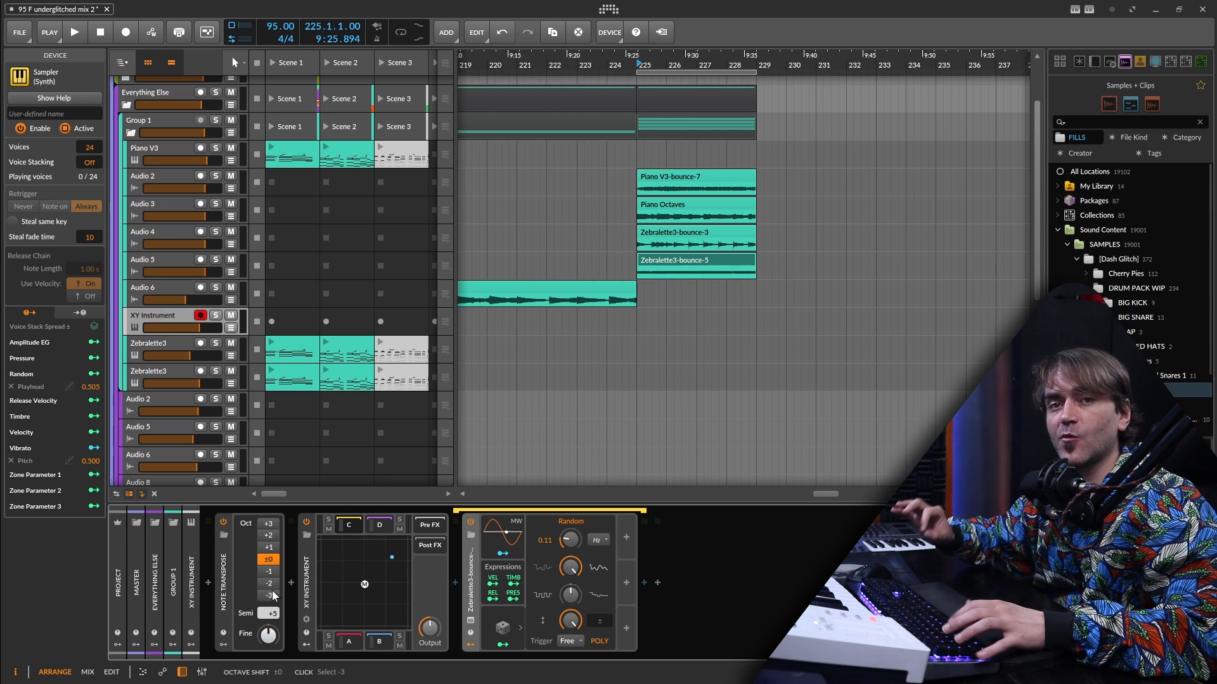
{"action": "left_click", "coordinate": [430, 546]}
{"action": "left_click", "coordinate": [455, 581]}
{"action": "type", "text": "xy"}
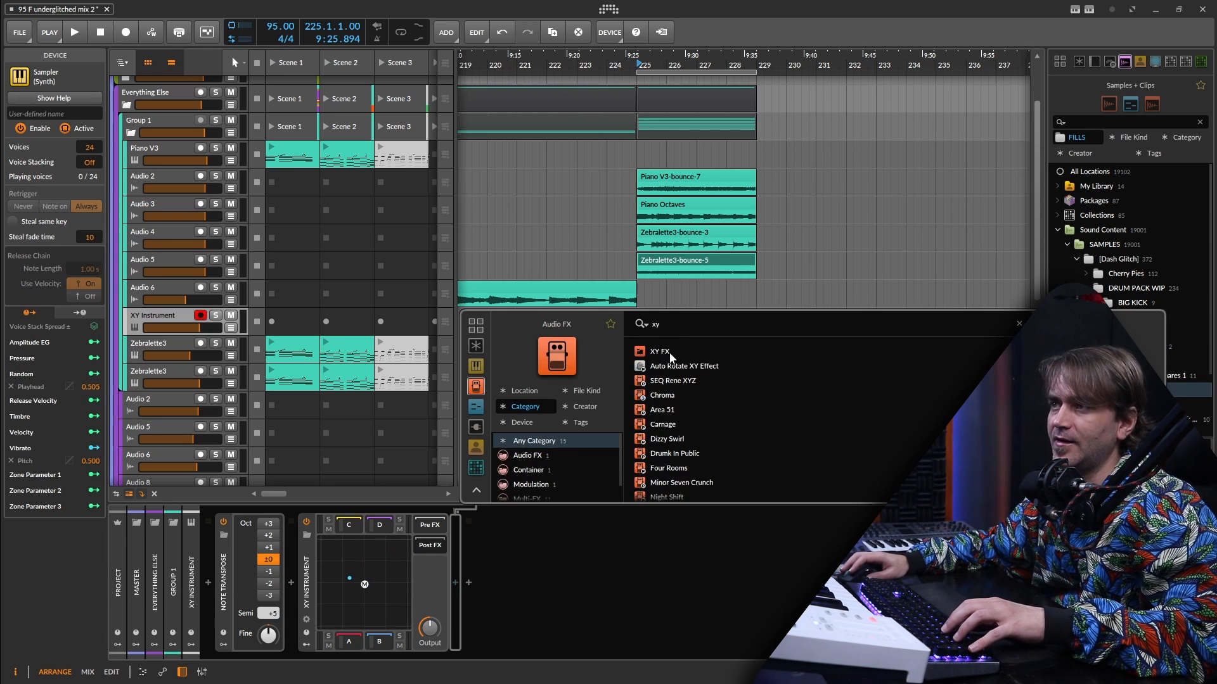
{"action": "key", "text": "Down"}
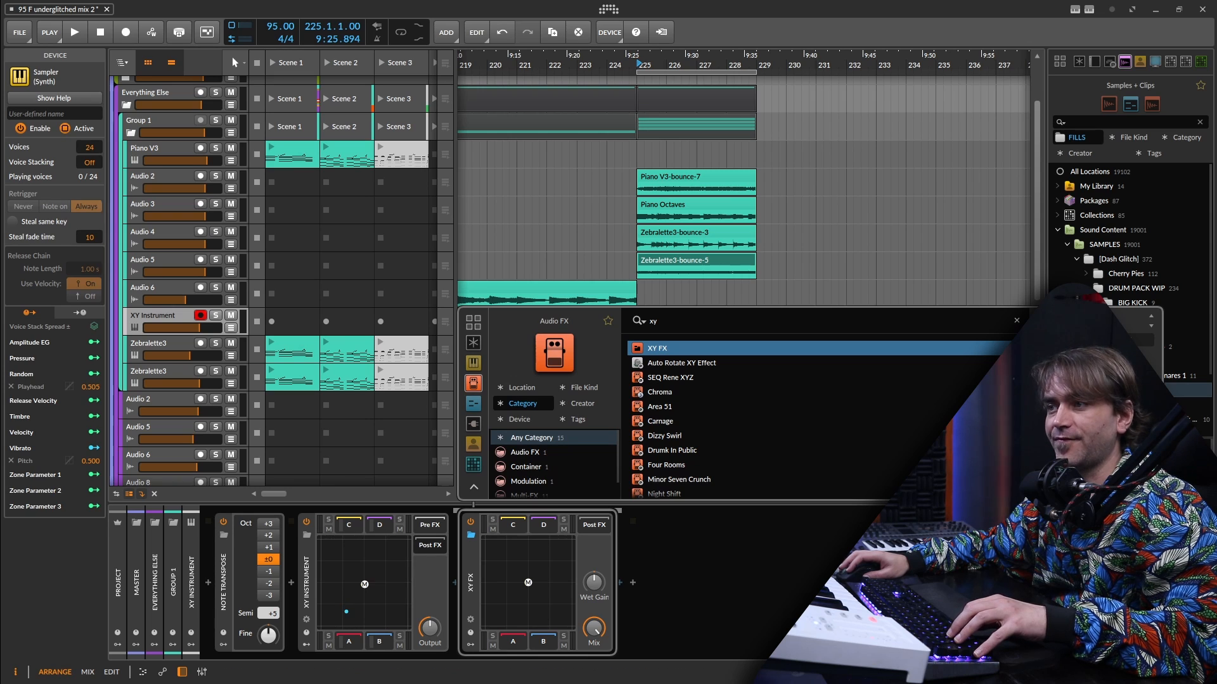
{"action": "key", "text": "Return"}
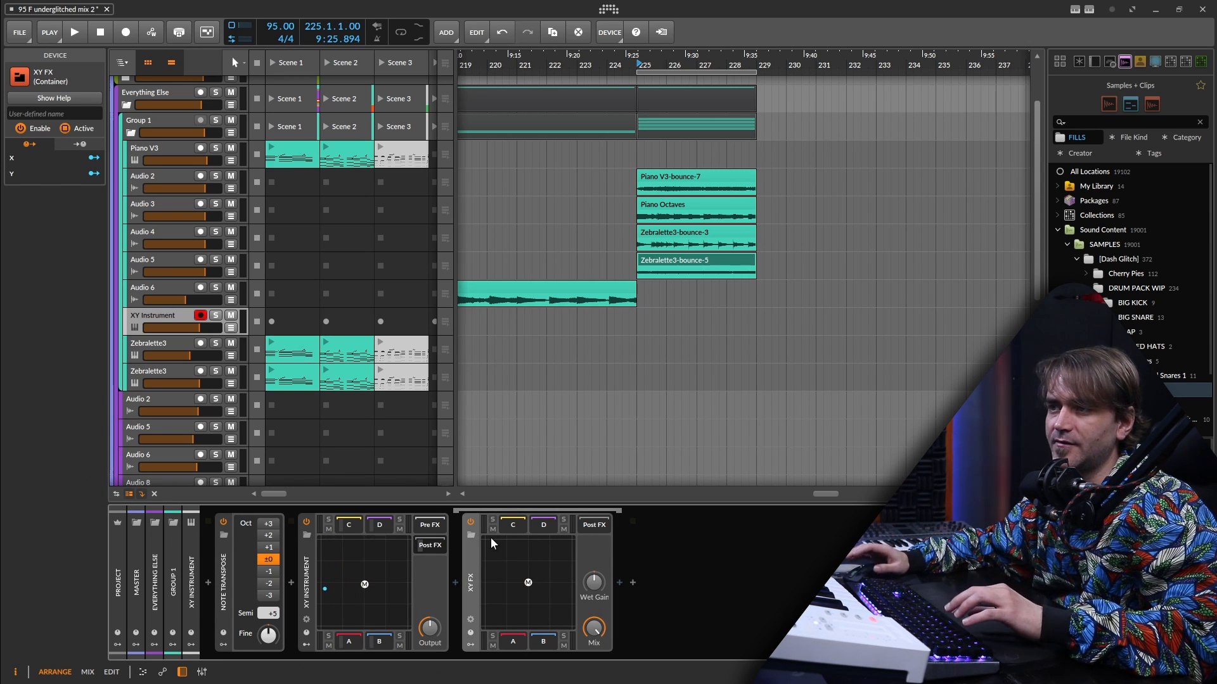
{"action": "key", "text": "Delete"}
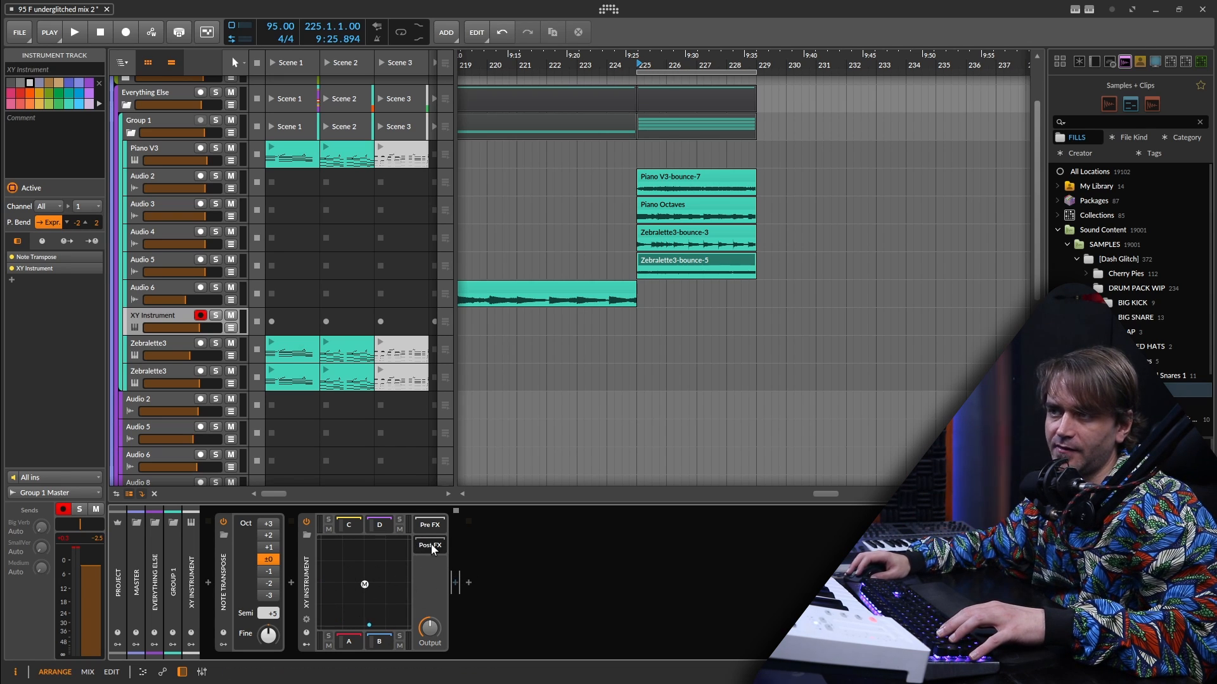
Add a Chain device to the XY Instrument's Post FX and insert a Tool device inside it.
{"action": "left_click", "coordinate": [454, 583]}
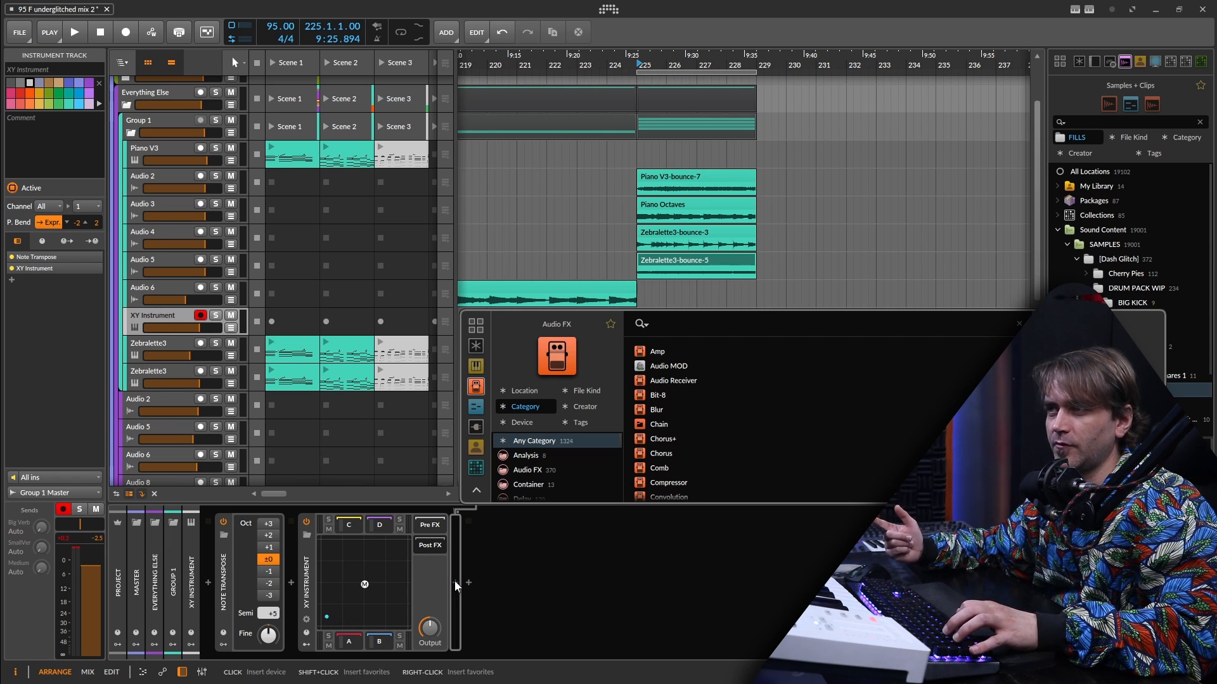
{"action": "type", "text": "cha"}
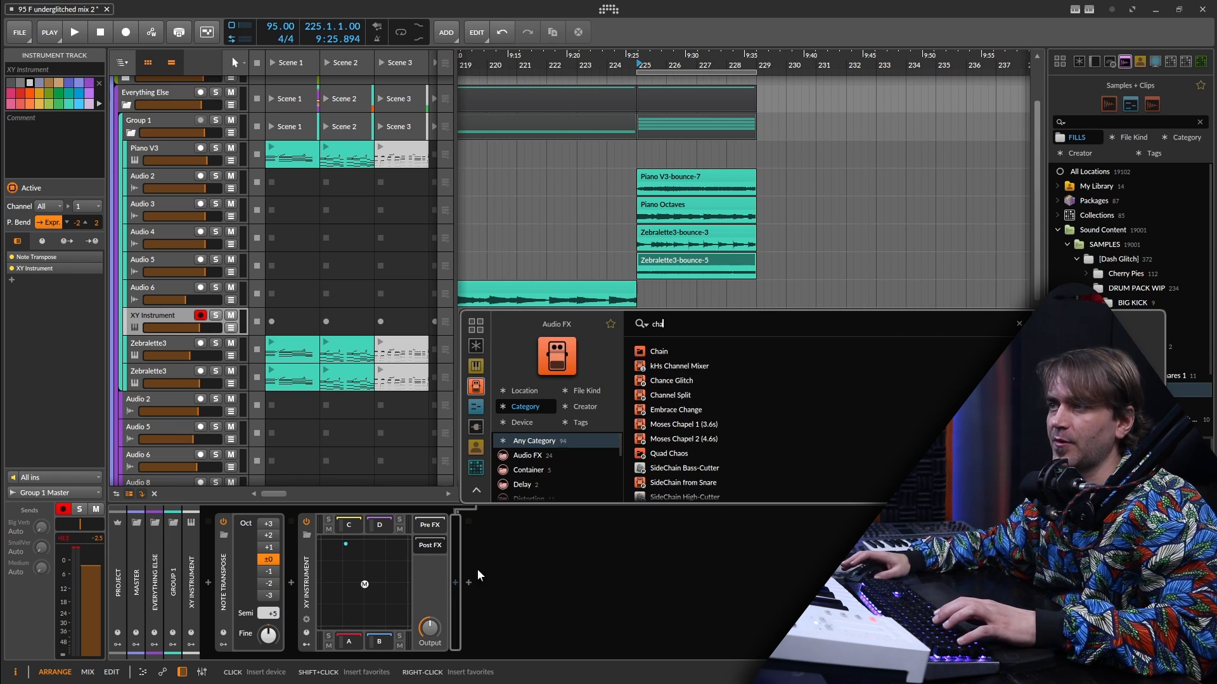
{"action": "key", "text": "Return"}
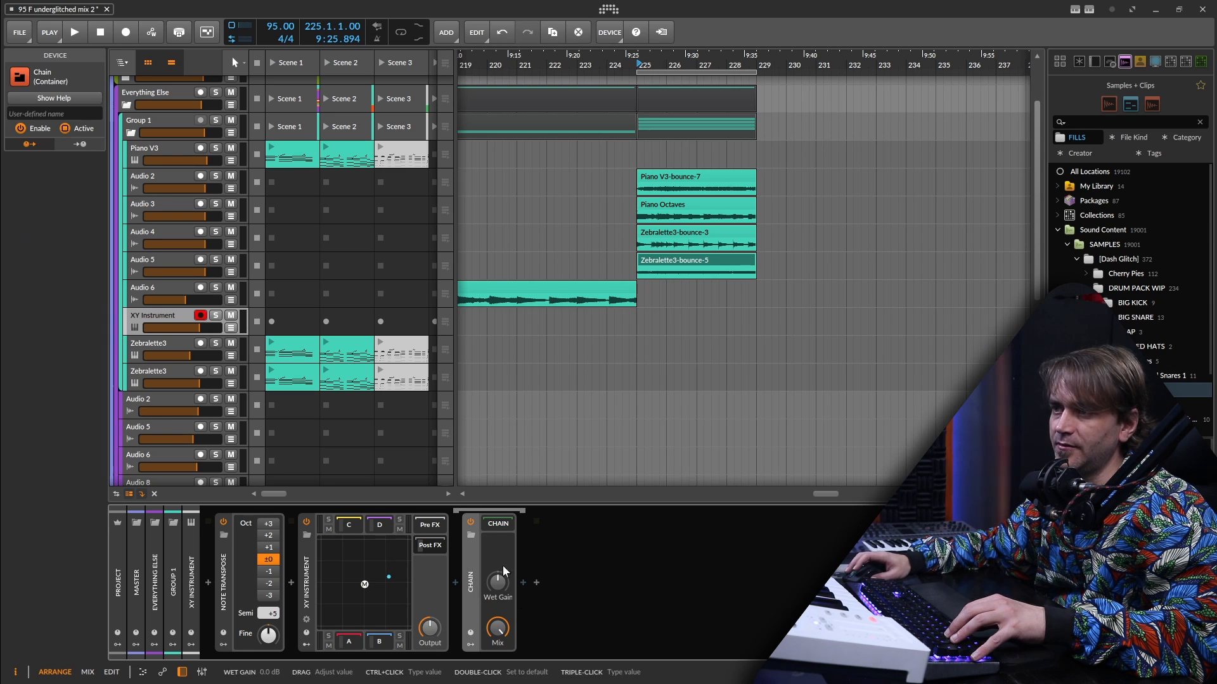
{"action": "left_click", "coordinate": [523, 583]}
{"action": "type", "text": "t"}
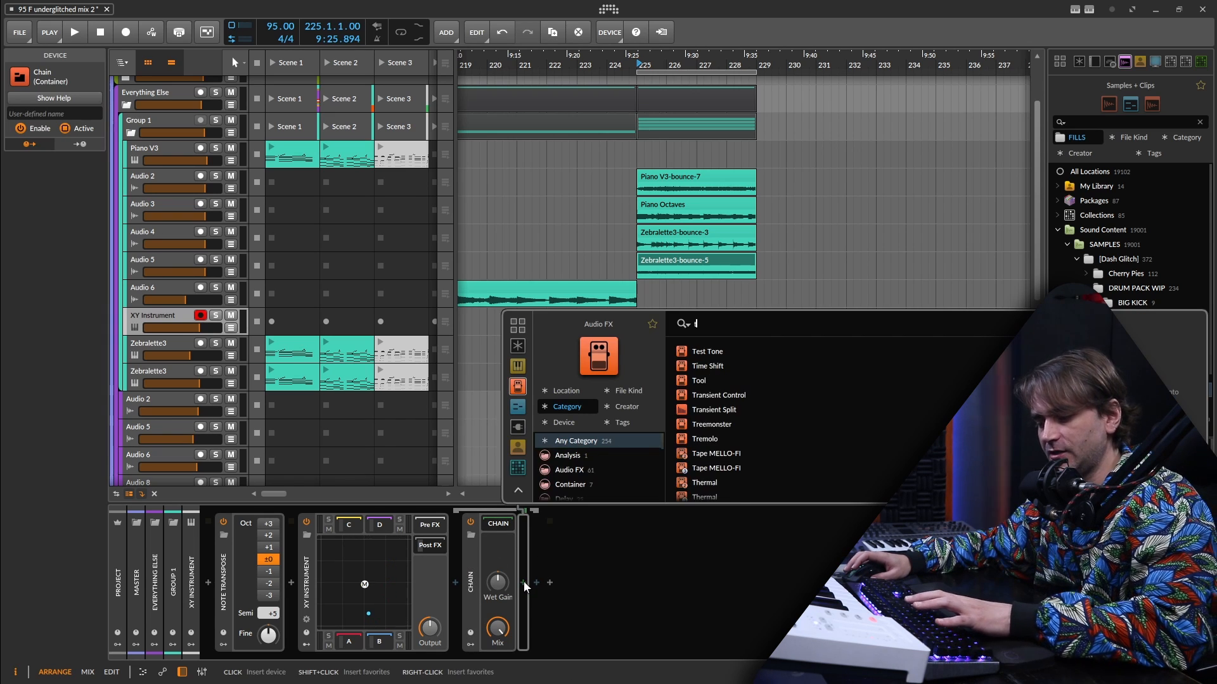
{"action": "type", "text": "o"}
{"action": "key", "text": "Return"}
Insert ValhallaSupermassive after the Tool inside the Chain.
{"action": "left_click", "coordinate": [680, 584]}
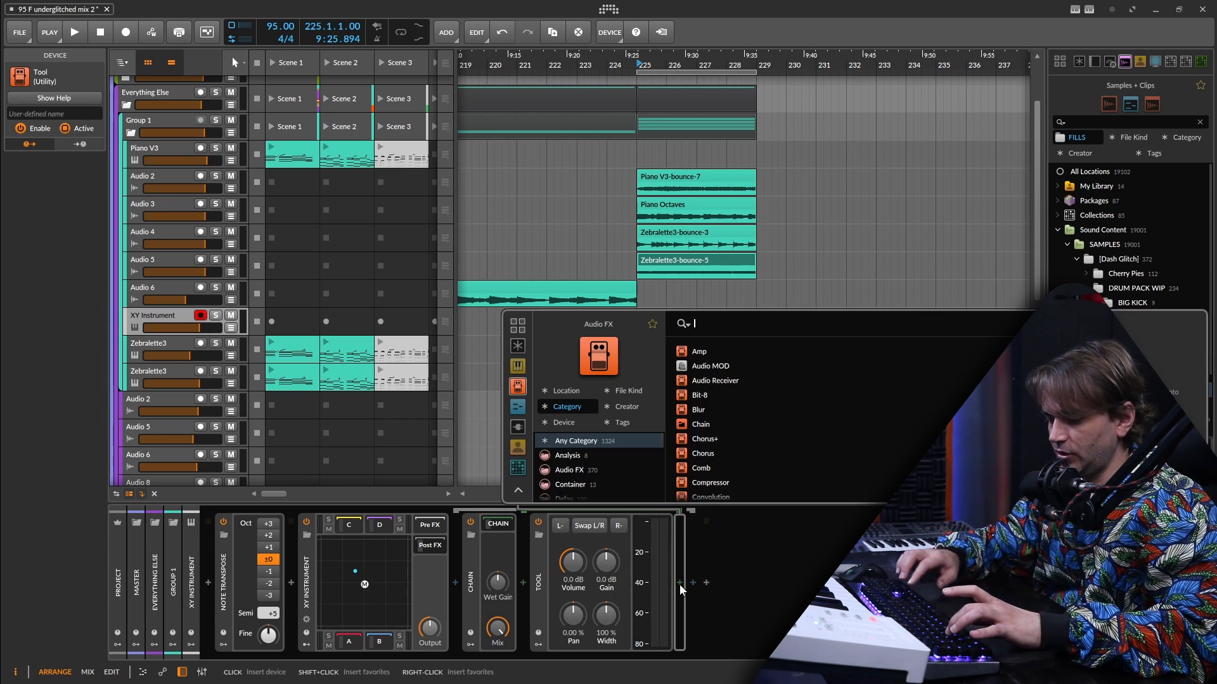
{"action": "type", "text": "super"}
{"action": "left_click", "coordinate": [728, 367]}
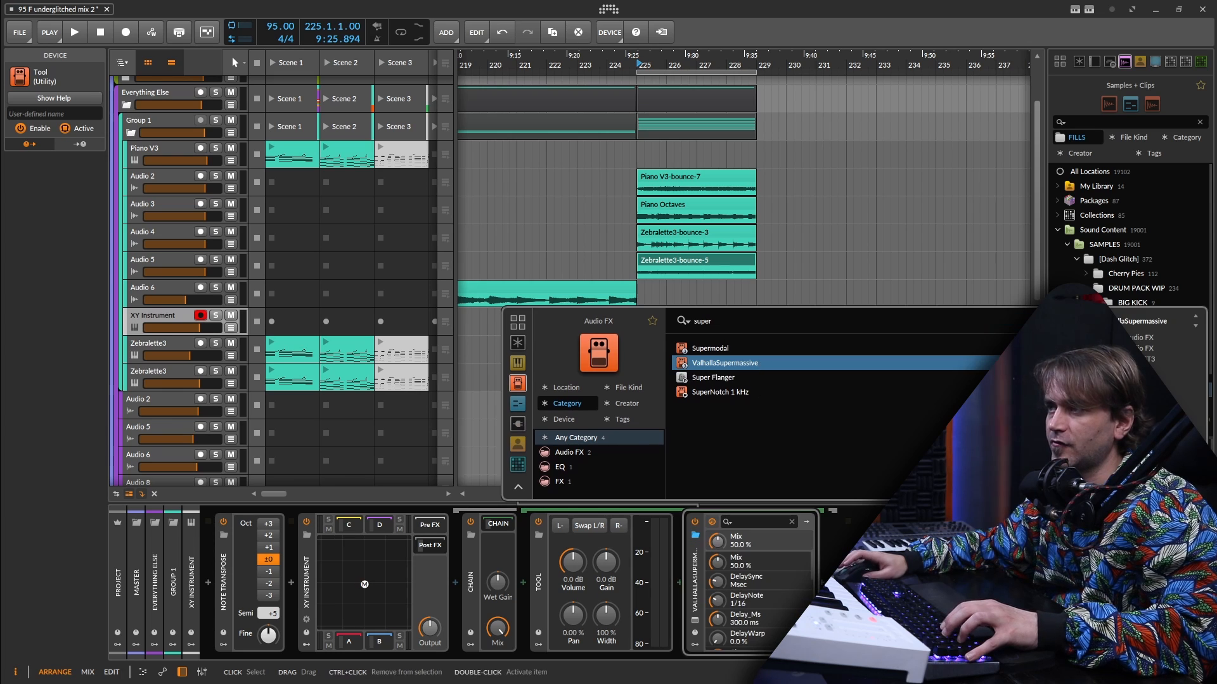
{"action": "key", "text": "Return"}
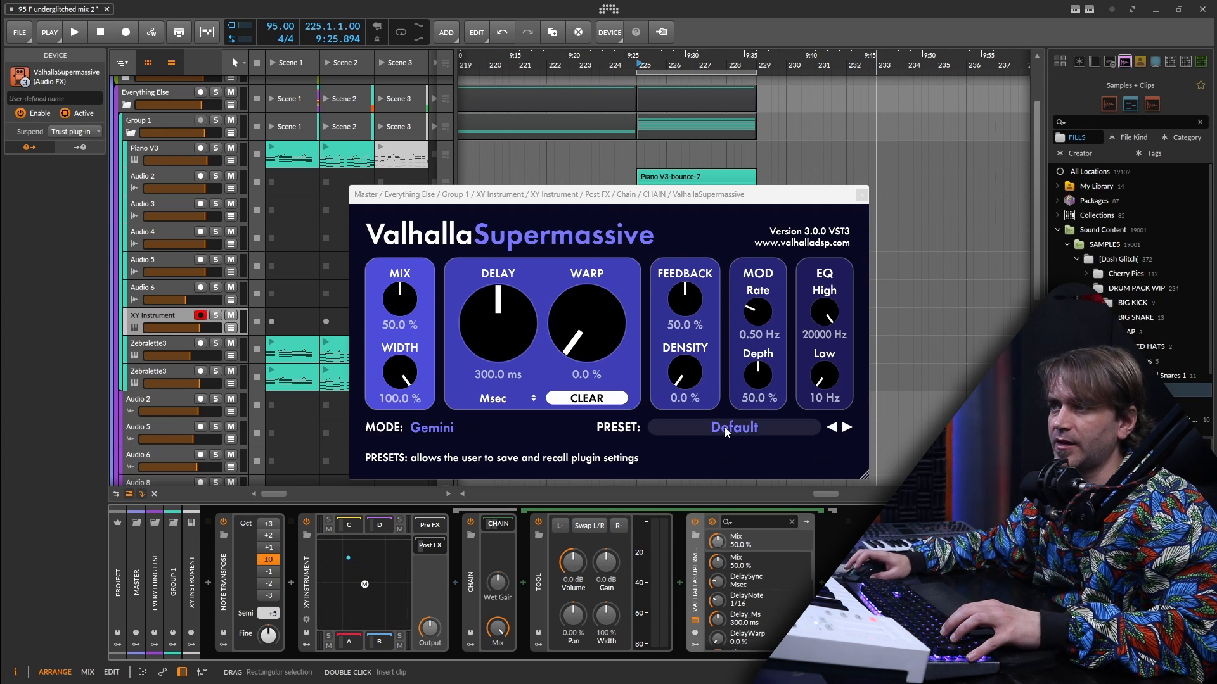
Load ValhallaSupermassive's 80s Space Verb preset from the large reverbs and set its Mix to 70.4 %.
{"action": "left_click", "coordinate": [734, 427]}
{"action": "mouse_move", "coordinate": [747, 354]}
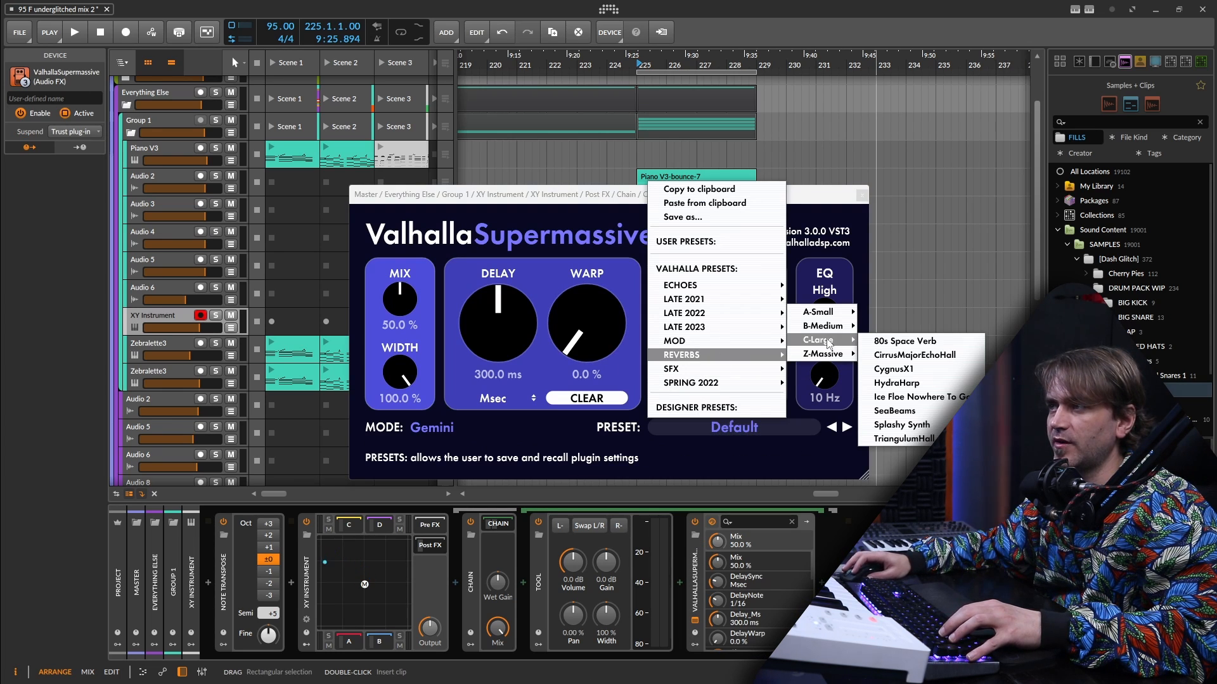
{"action": "left_click", "coordinate": [849, 354]}
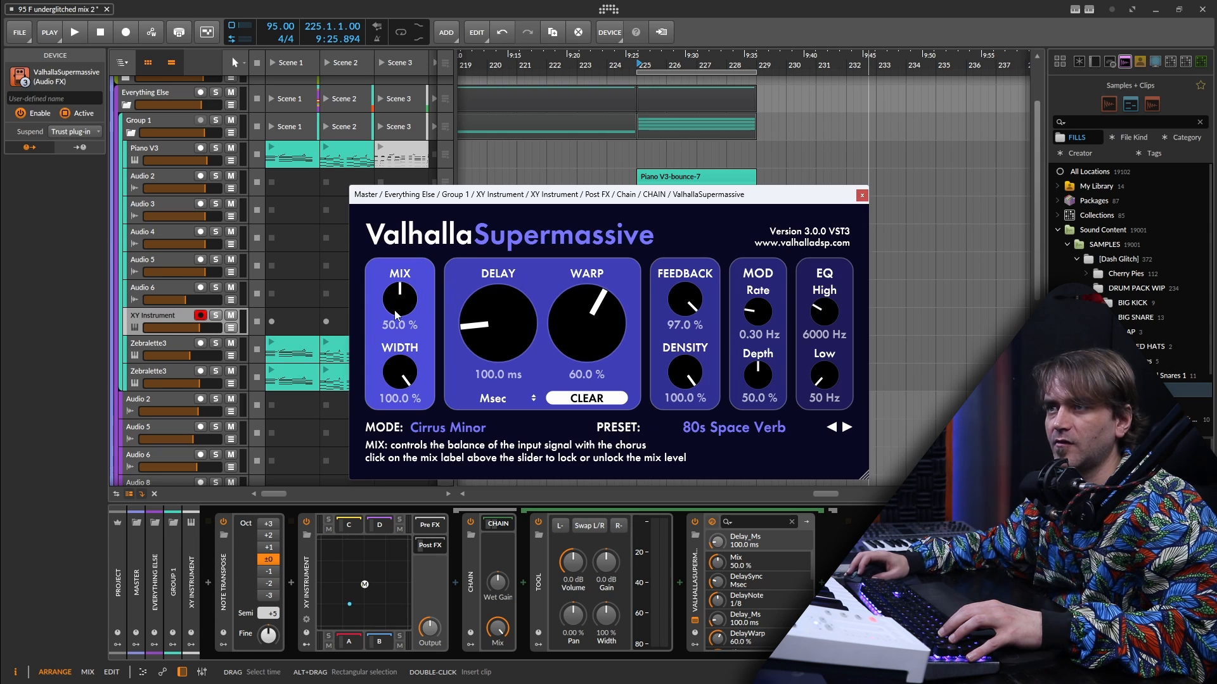
{"action": "left_click_drag", "start_coordinate": [397, 306], "coordinate": [406, 228]}
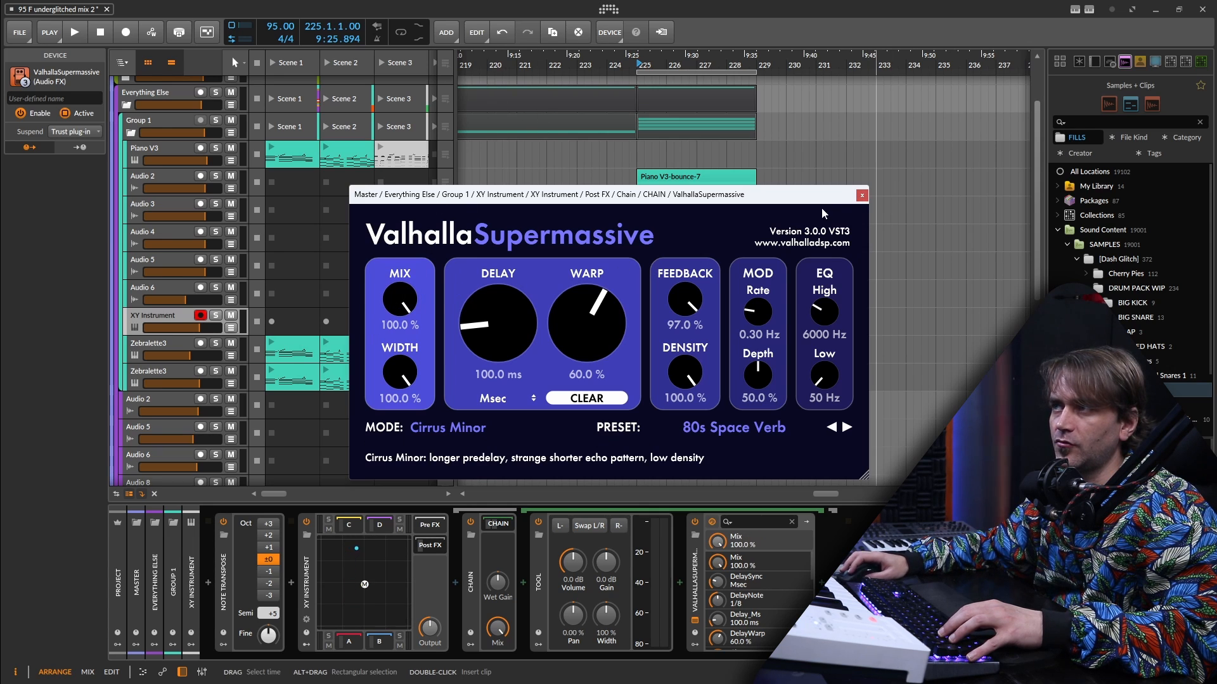
{"action": "left_click_drag", "start_coordinate": [398, 303], "coordinate": [390, 366]}
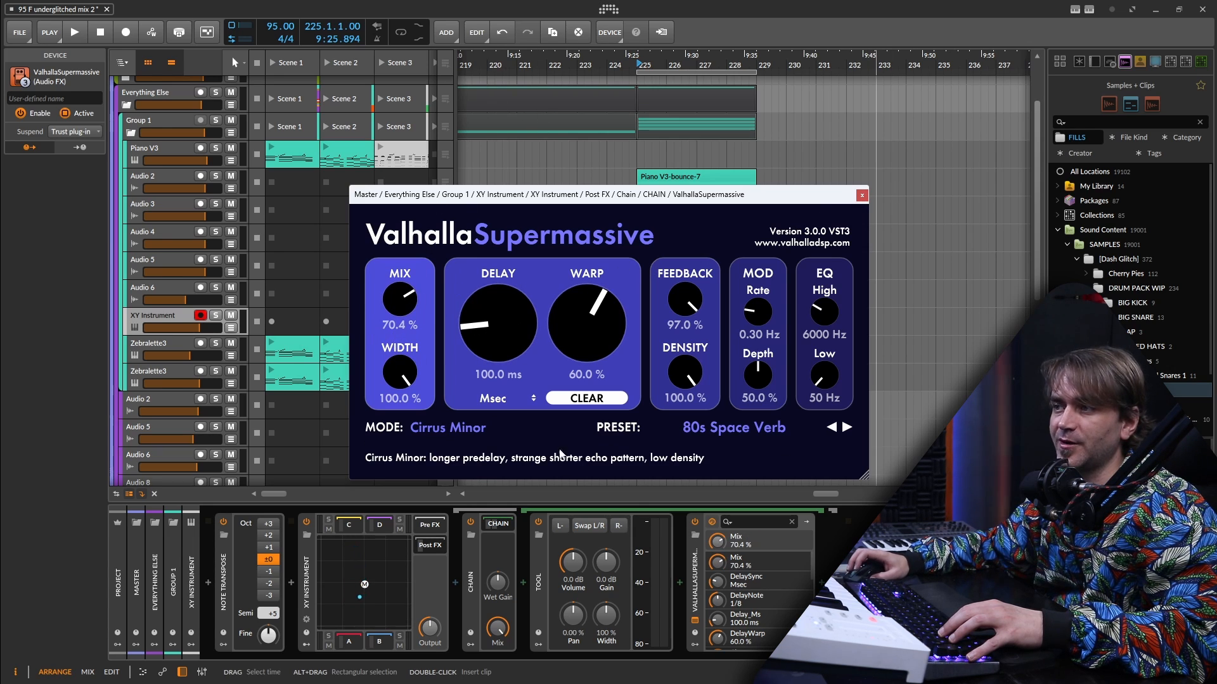
Show the Chain's modulators and add an XY modulator to it.
{"action": "left_click", "coordinate": [470, 645]}
{"action": "left_click", "coordinate": [491, 539]}
{"action": "type", "text": "xy"}
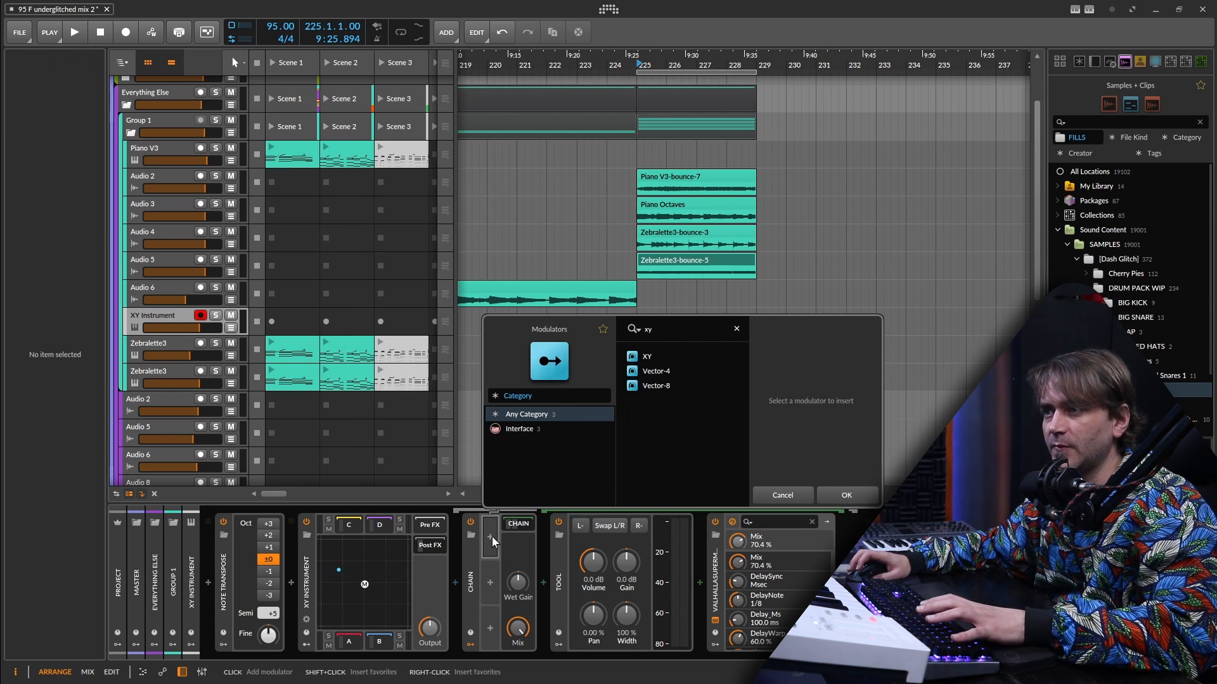
{"action": "key", "text": "Down"}
{"action": "key", "text": "Return"}
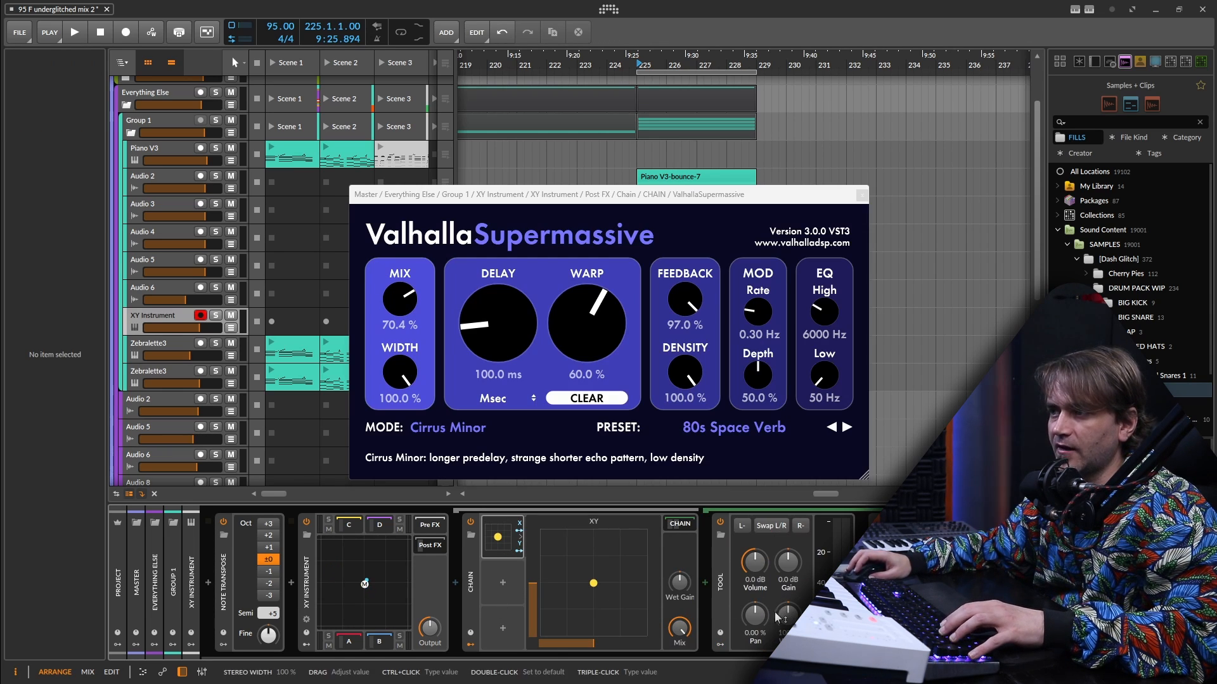
Set the Tool's Pan to -100 % and map the XY modulator's X axis to it by 2.000.
{"action": "left_click_drag", "start_coordinate": [755, 615], "coordinate": [755, 665]}
{"action": "left_click_drag", "start_coordinate": [593, 583], "coordinate": [543, 578]}
{"action": "left_click", "coordinate": [519, 531]}
{"action": "left_click_drag", "start_coordinate": [754, 615], "coordinate": [755, 550]}
{"action": "left_click_drag", "start_coordinate": [543, 578], "coordinate": [647, 586]}
{"action": "left_click", "coordinate": [519, 530]}
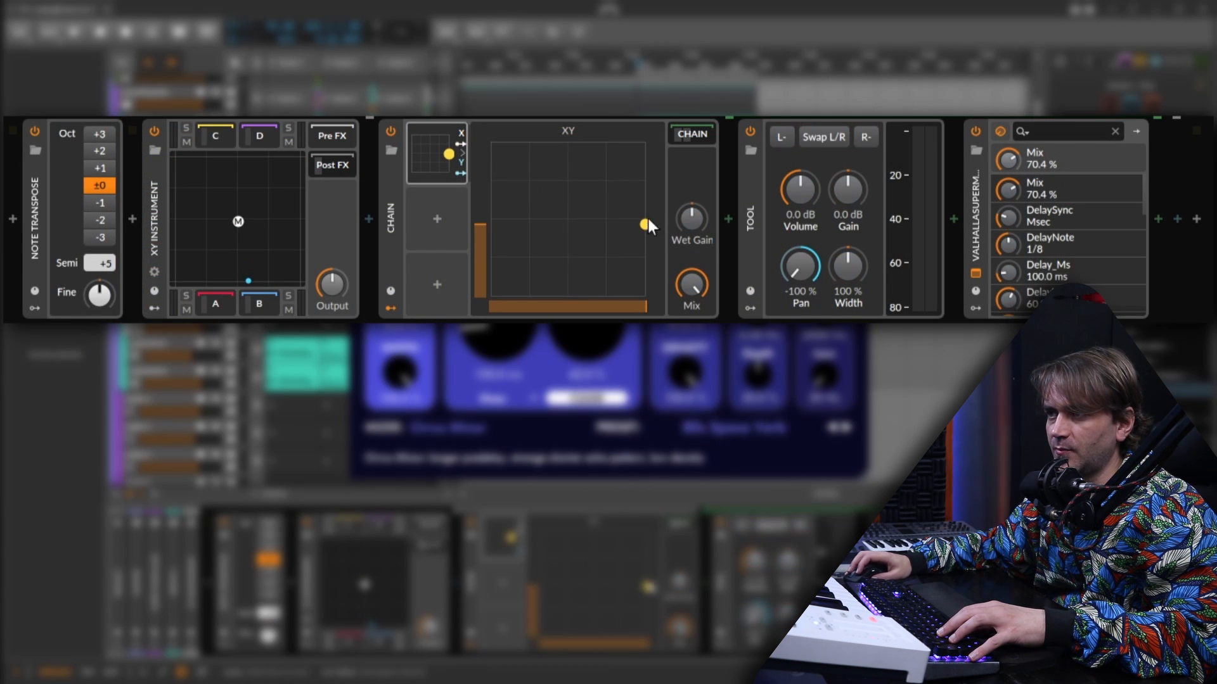
{"action": "left_click_drag", "start_coordinate": [648, 221], "coordinate": [612, 221]}
Map the XY modulator's Y axis to ValhallaSupermassive's Mix by 1.000.
{"action": "left_click", "coordinate": [461, 173]}
{"action": "left_click_drag", "start_coordinate": [1012, 162], "coordinate": [1012, 70]}
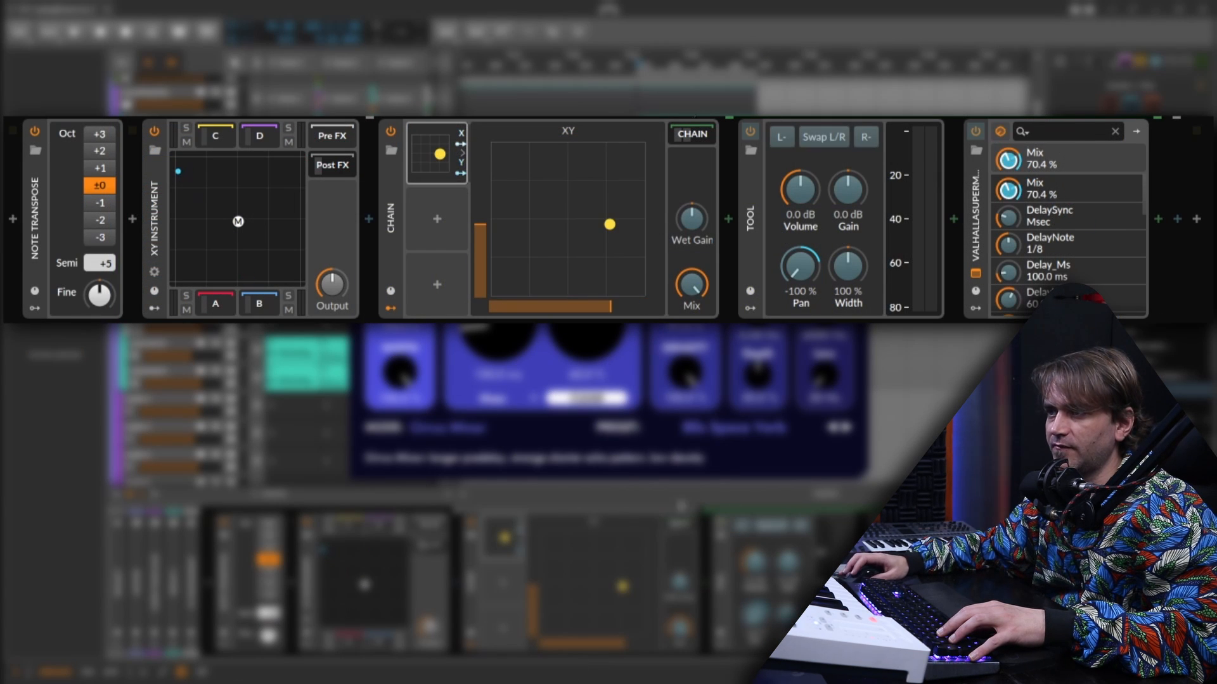
{"action": "left_click", "coordinate": [460, 170]}
{"action": "left_click_drag", "start_coordinate": [1009, 161], "coordinate": [969, 184]}
{"action": "left_click", "coordinate": [433, 152]}
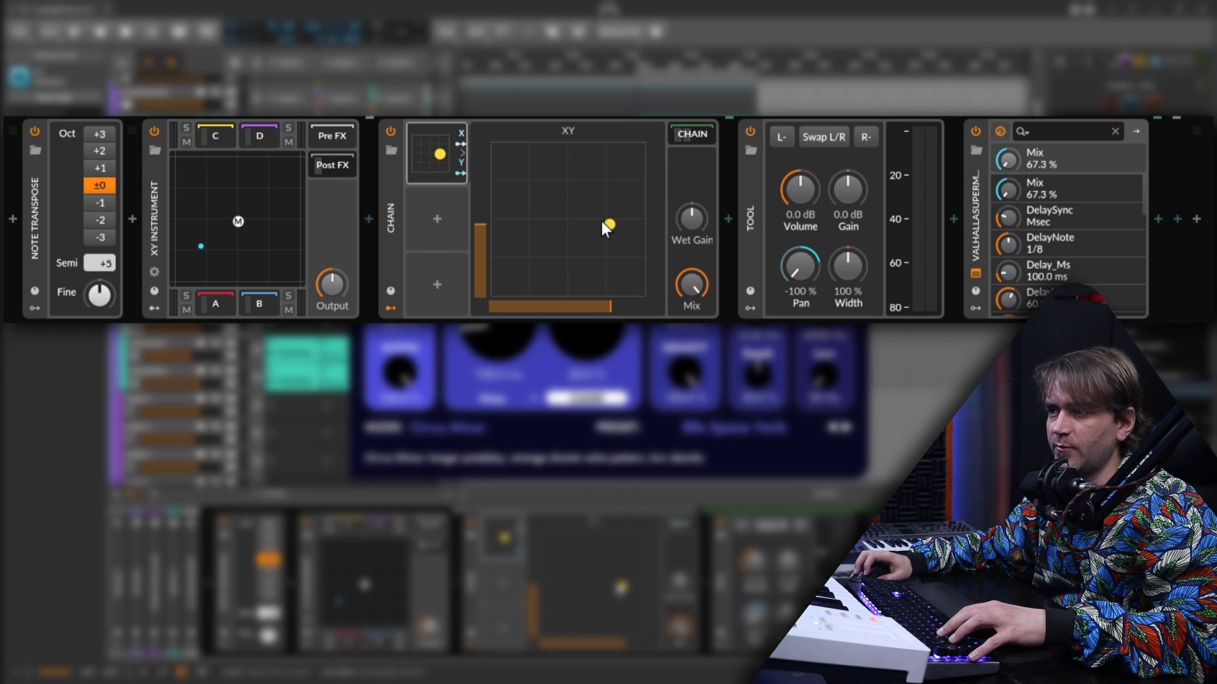
Audition the panning and reverb mix by sweeping the XY modulator's handle around its pad, ending at the centre.
{"action": "left_click_drag", "start_coordinate": [601, 222], "coordinate": [526, 203]}
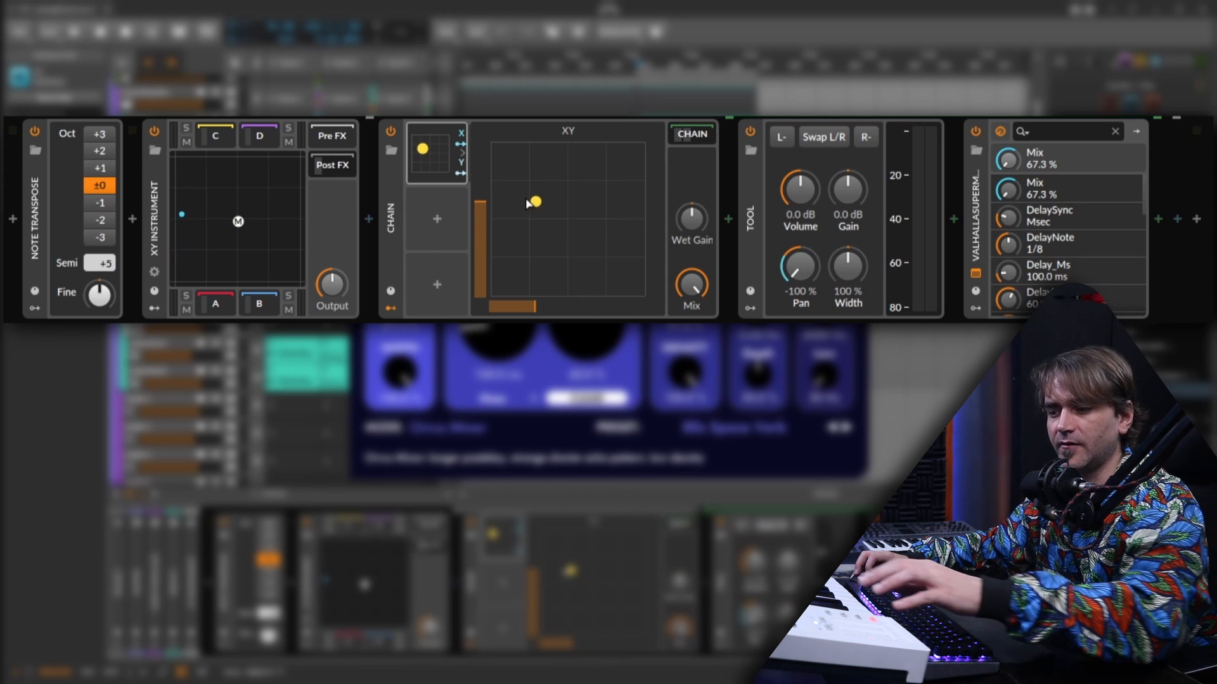
{"action": "left_click_drag", "start_coordinate": [528, 203], "coordinate": [557, 139]}
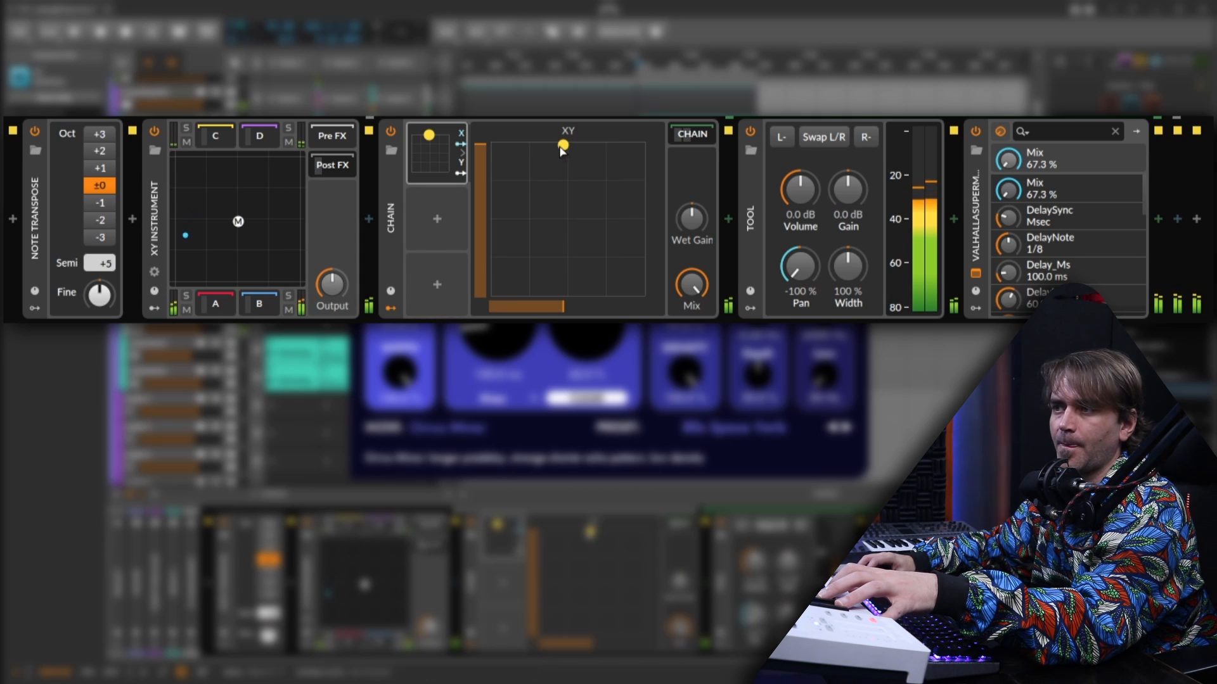
{"action": "left_click_drag", "start_coordinate": [555, 138], "coordinate": [578, 261]}
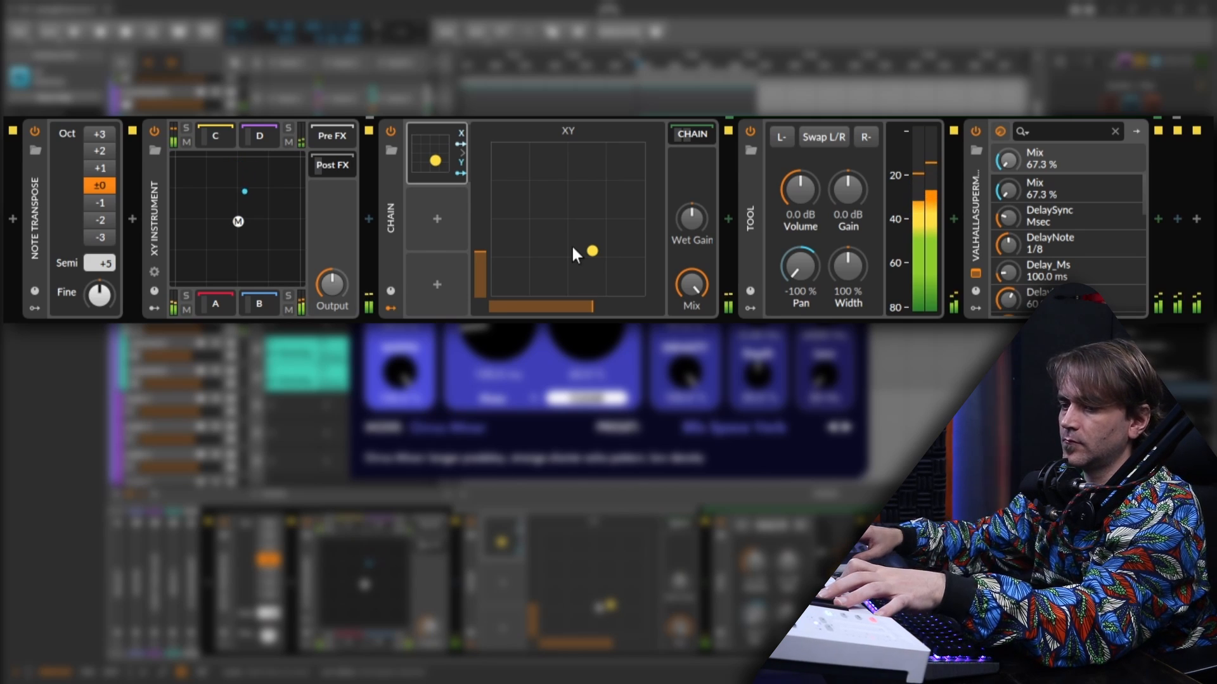
{"action": "left_click_drag", "start_coordinate": [599, 254], "coordinate": [574, 245]}
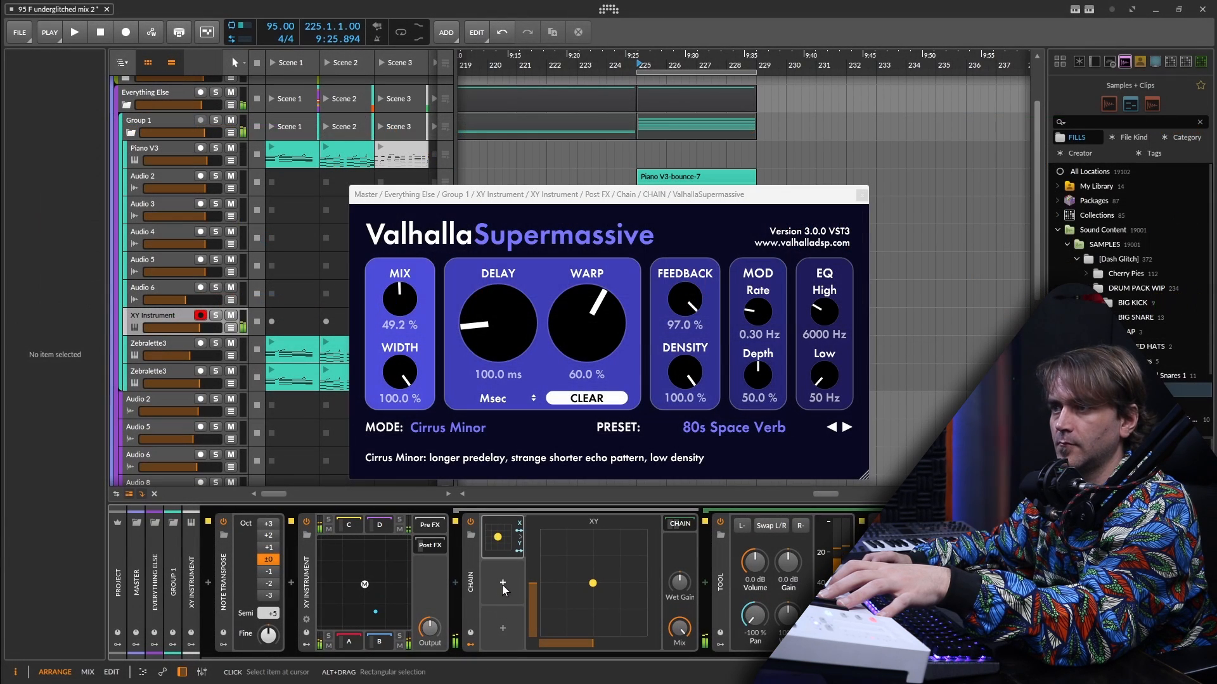
Add a Random modulator to the Chain below the XY modulator.
{"action": "left_click", "coordinate": [436, 229]}
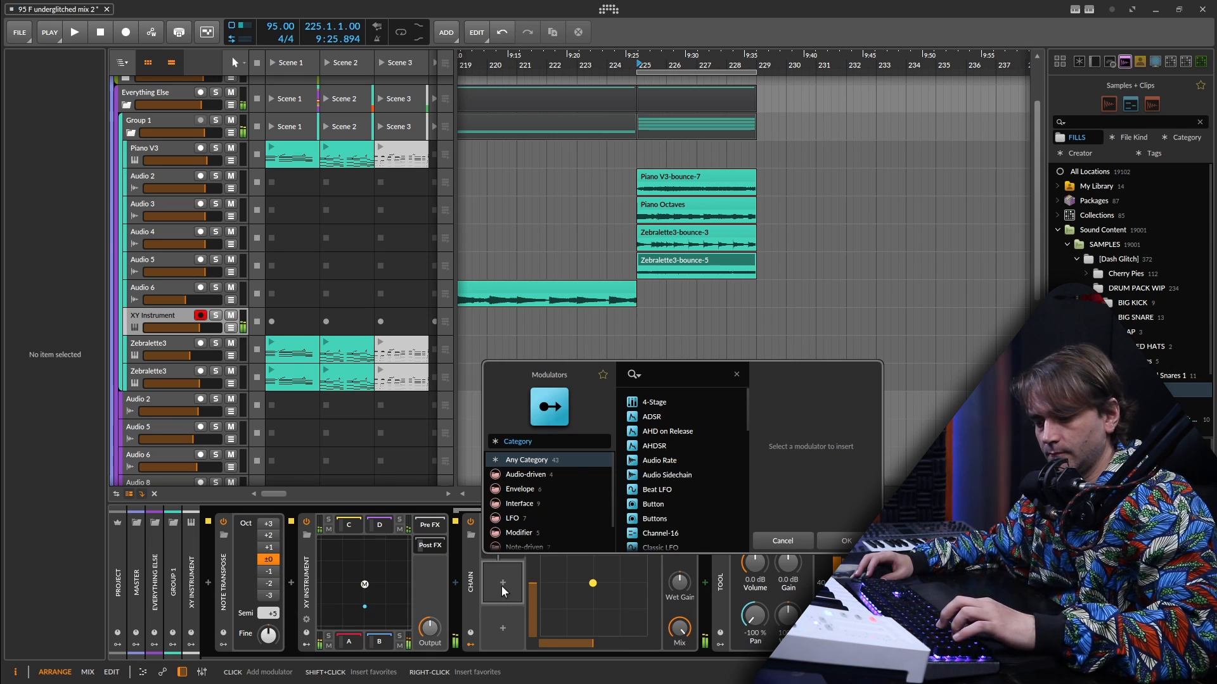
{"action": "type", "text": "ra"}
{"action": "key", "text": "Down"}
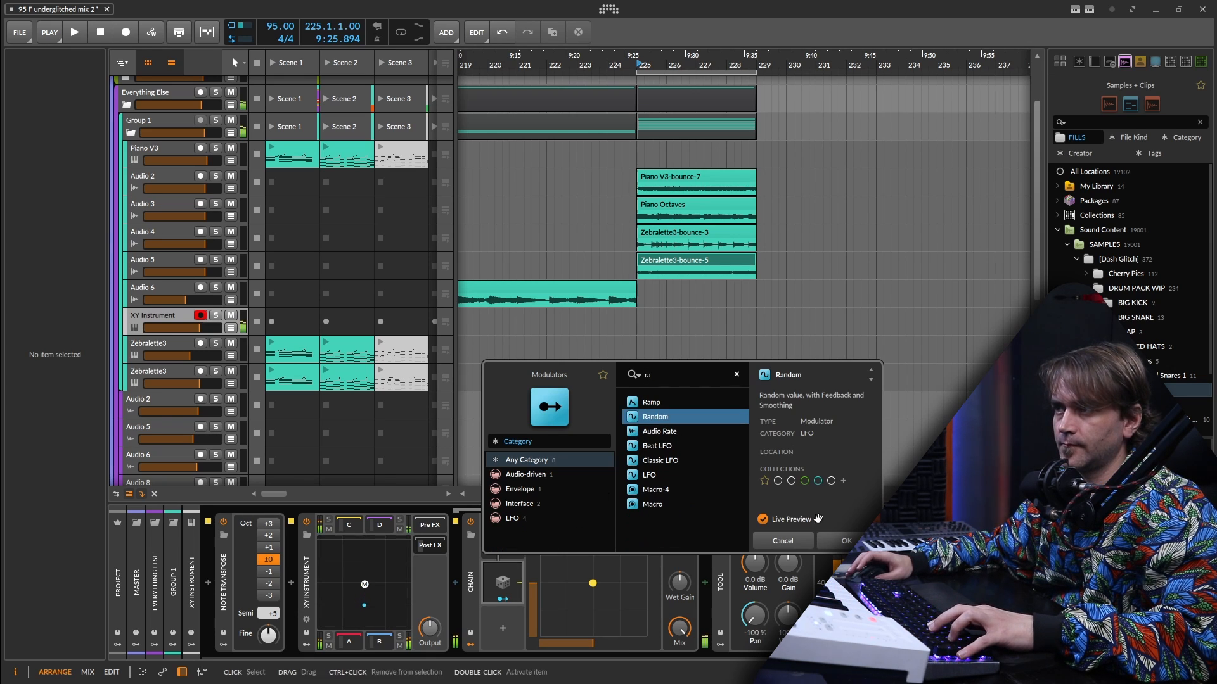
{"action": "left_click", "coordinate": [835, 541]}
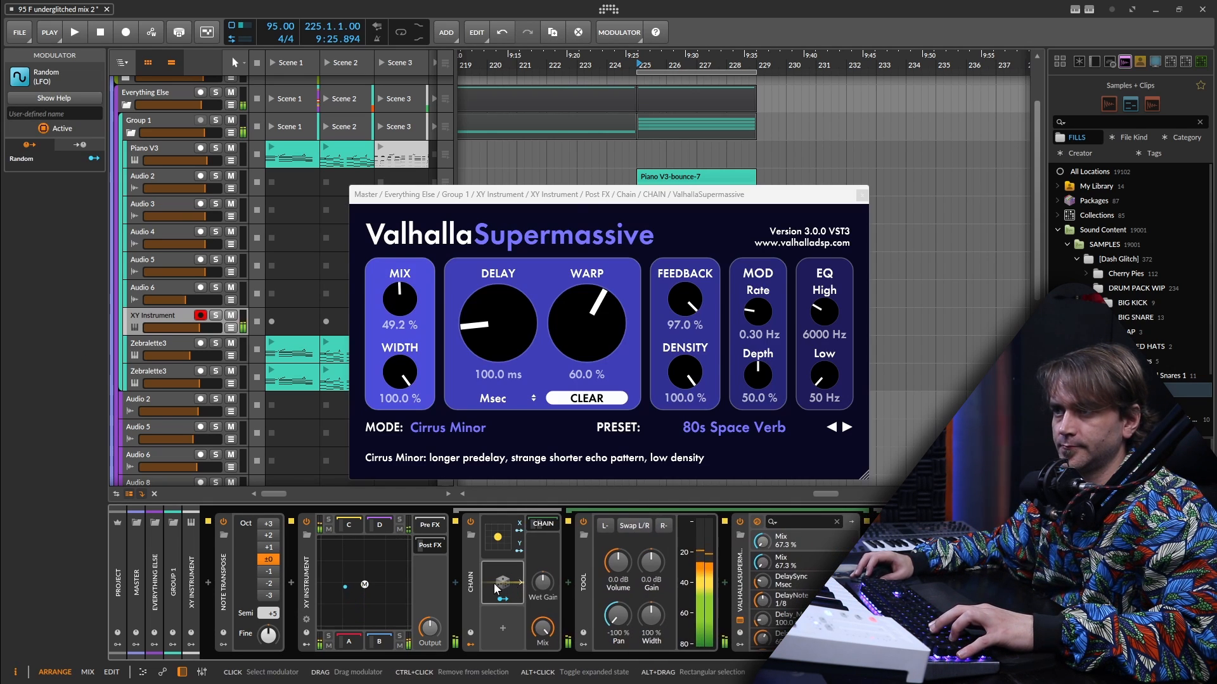
Map the Chain's Random modulator to the XY modulator's Y axis by 0.500 and set its rate to 0.17 Hz.
{"action": "left_click", "coordinate": [495, 588]}
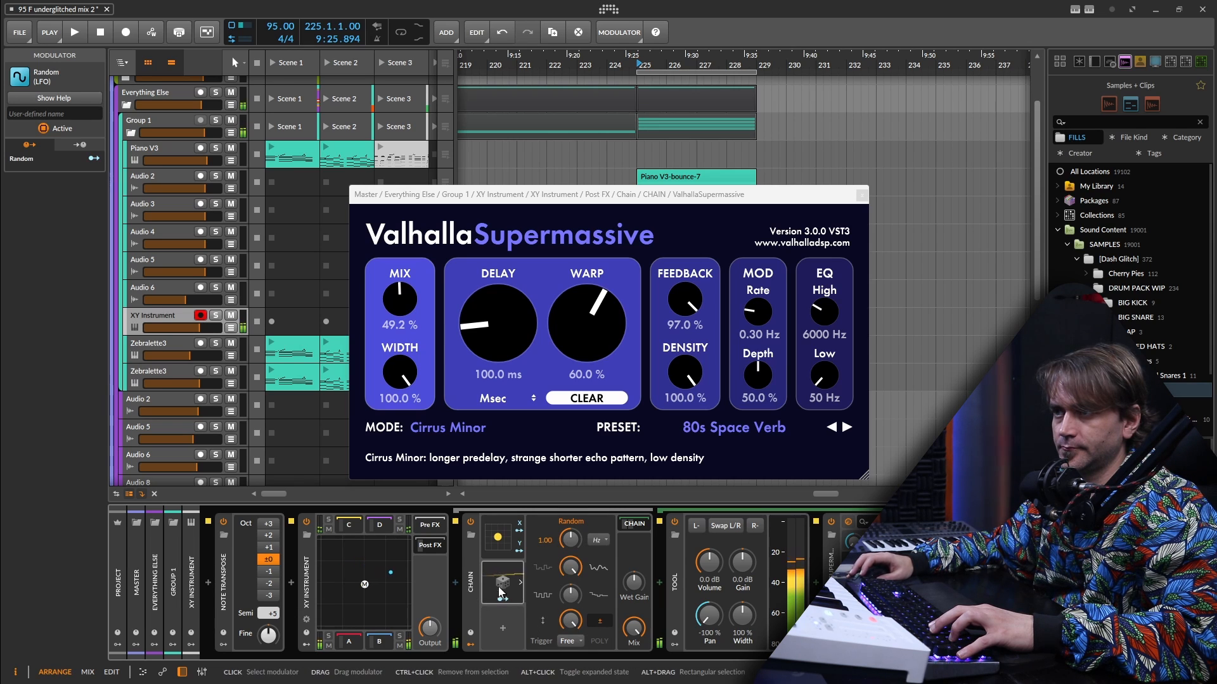
{"action": "left_click", "coordinate": [497, 547]}
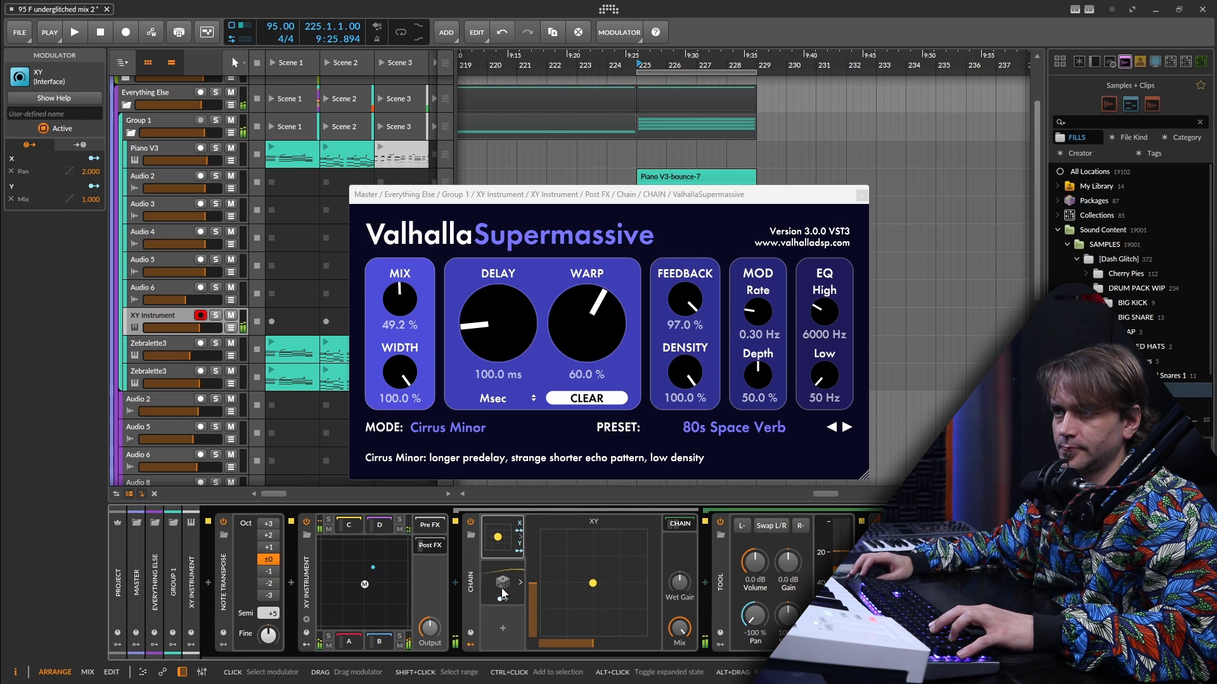
{"action": "left_click_drag", "start_coordinate": [503, 598], "coordinate": [532, 536]}
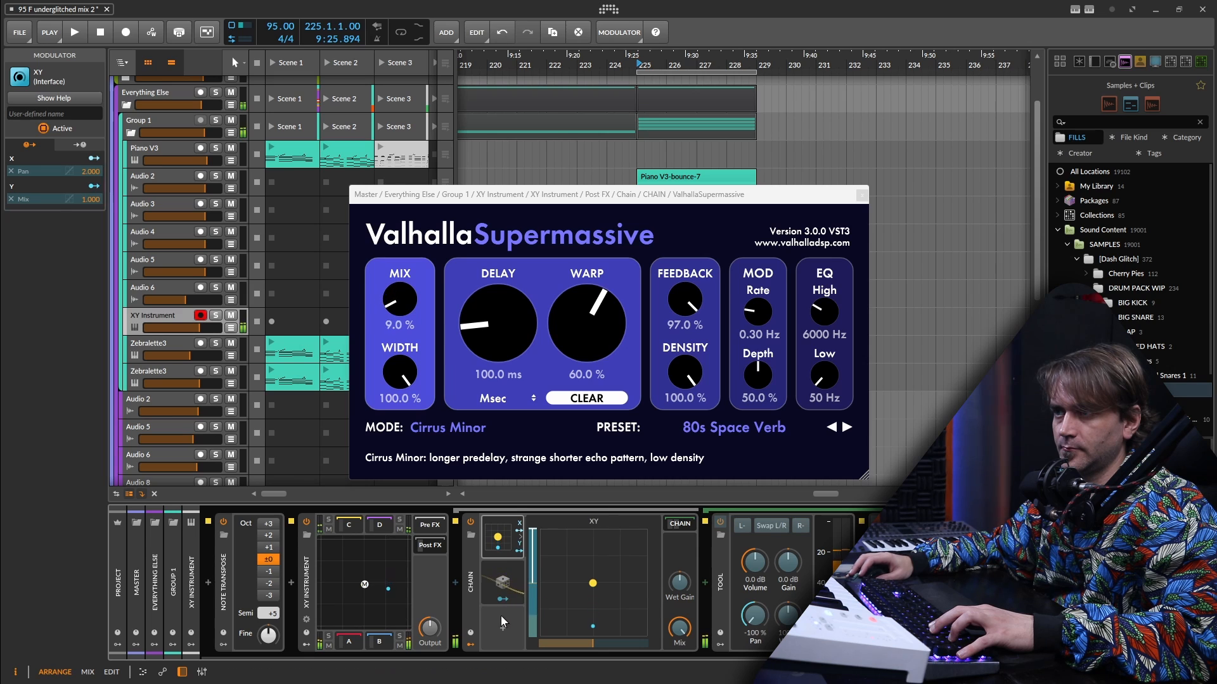
{"action": "left_click", "coordinate": [497, 586]}
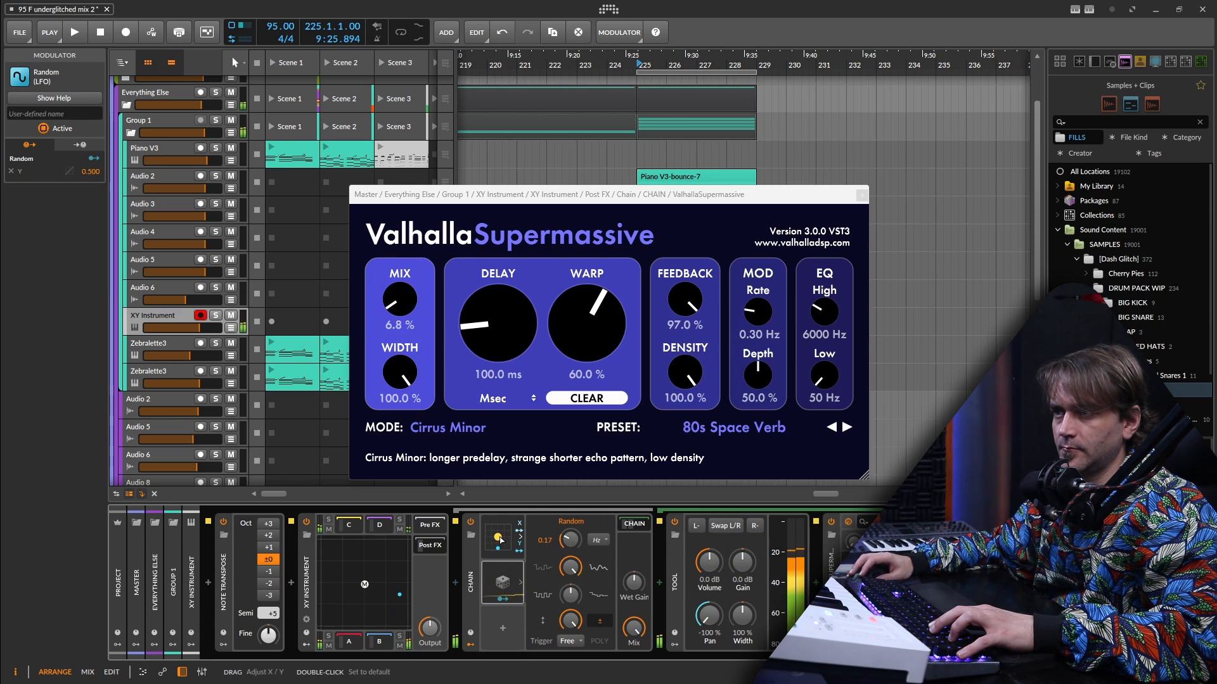
{"action": "left_click", "coordinate": [499, 539]}
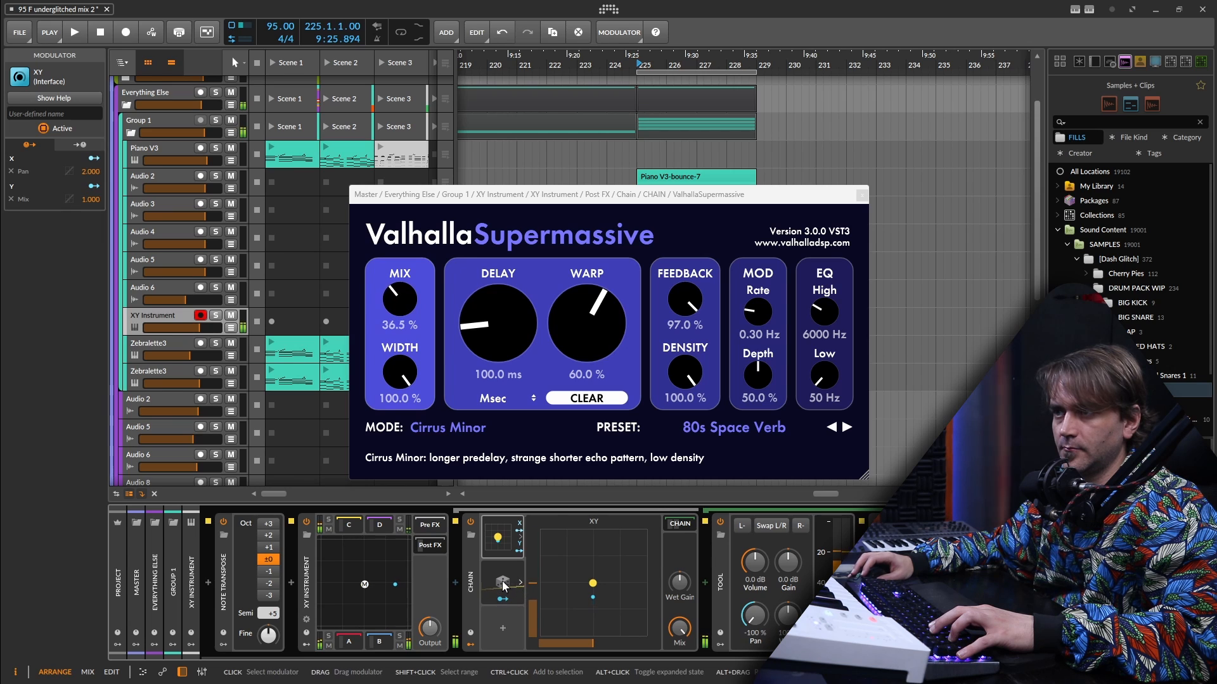
Add a second Random modulator to the Chain.
{"action": "left_click", "coordinate": [502, 629]}
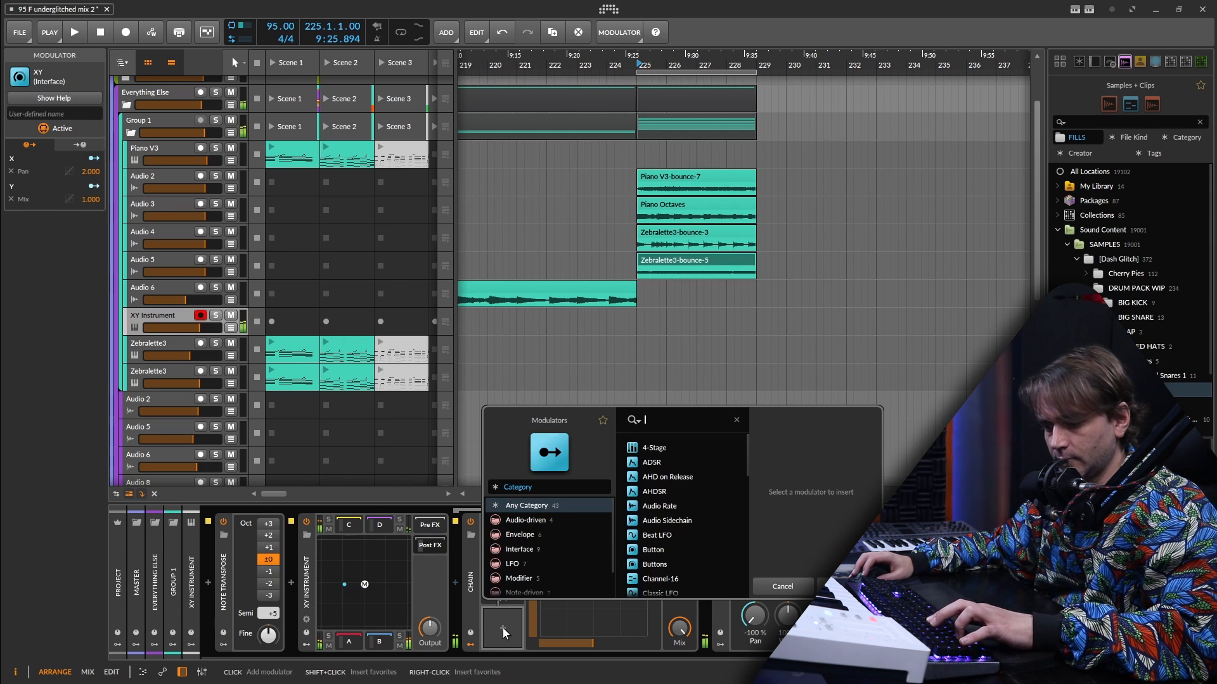
{"action": "type", "text": "ra"}
{"action": "key", "text": "Down"}
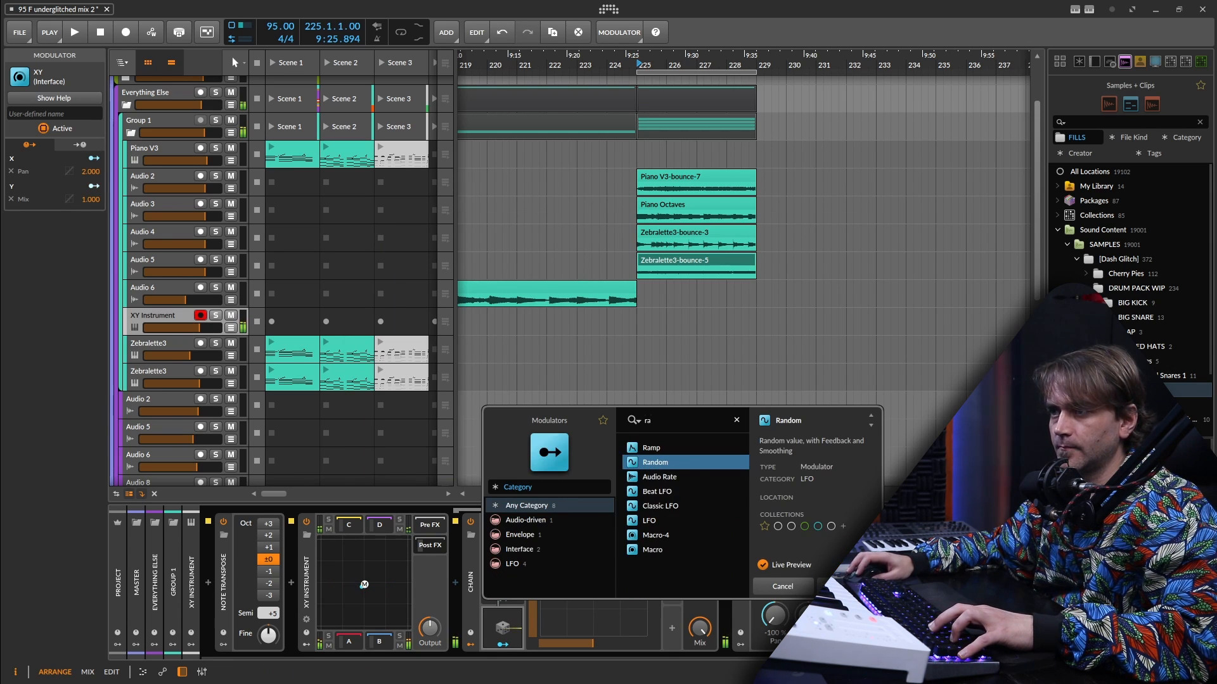
{"action": "key", "text": "Return"}
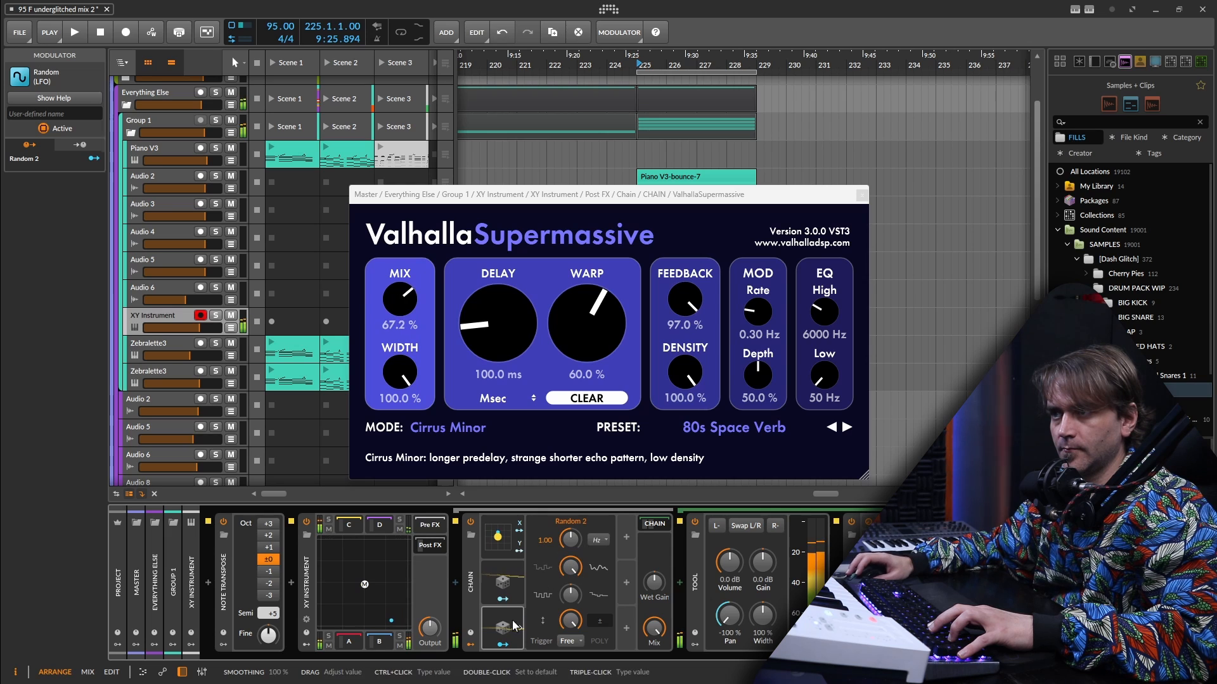
Map the Chain's second Random modulator to the XY modulator's X axis by 0.440 and set its rate to 0.26 Hz.
{"action": "left_click", "coordinate": [494, 552]}
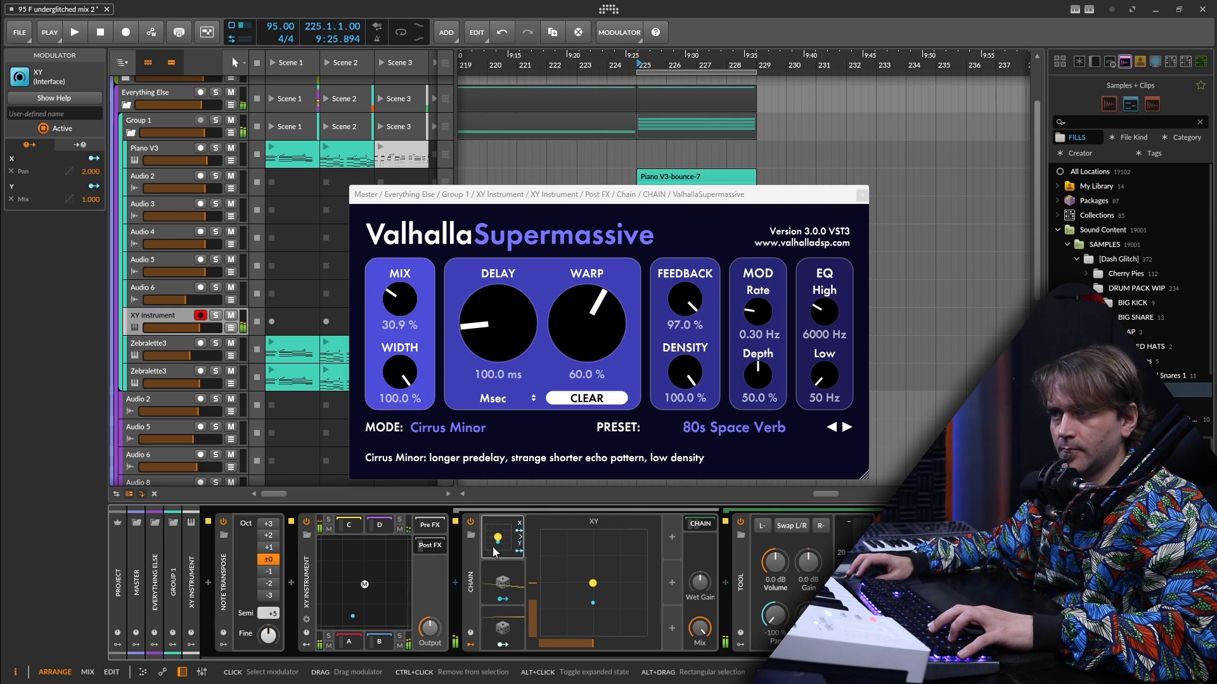
{"action": "left_click", "coordinate": [502, 645]}
{"action": "left_click_drag", "start_coordinate": [595, 644], "coordinate": [640, 644]}
{"action": "left_click", "coordinate": [503, 645]}
{"action": "left_click", "coordinate": [502, 628]}
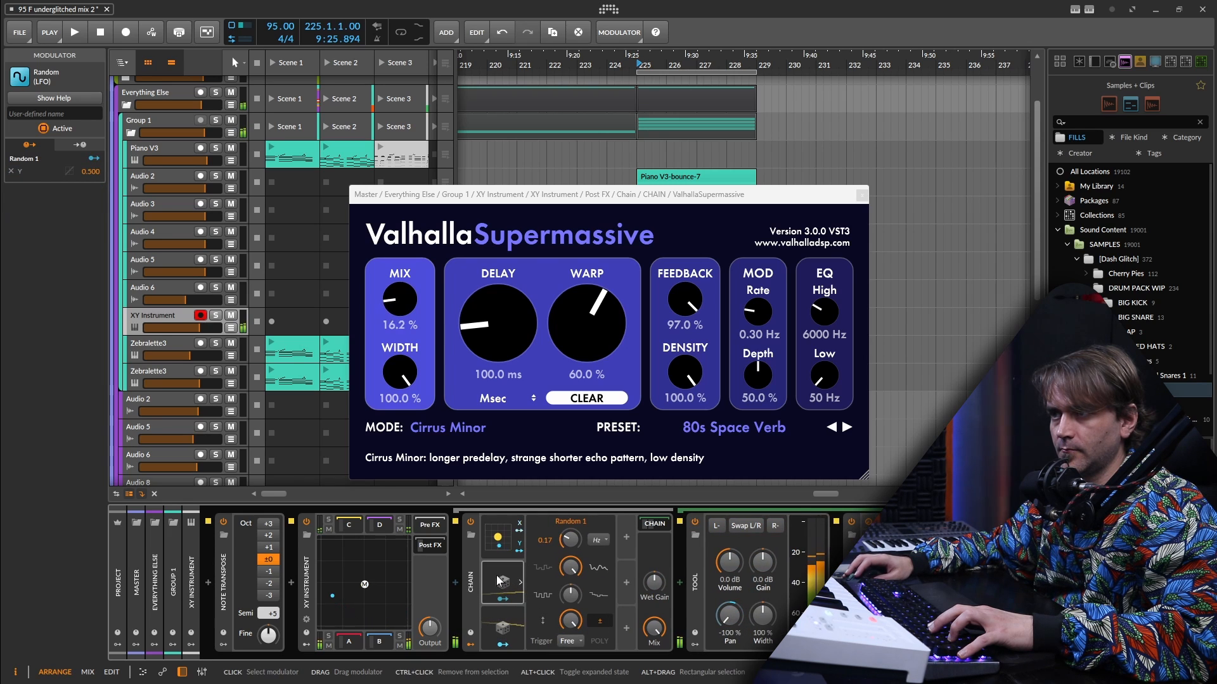
{"action": "left_click_drag", "start_coordinate": [567, 583], "coordinate": [567, 598]}
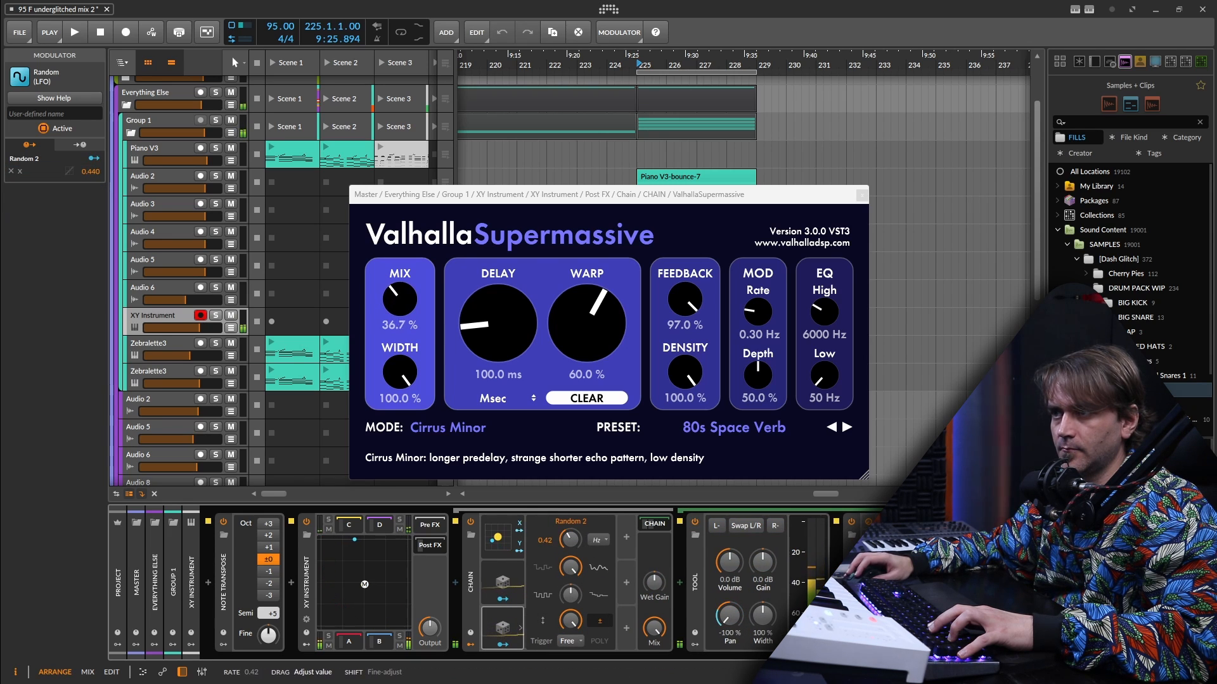
{"action": "left_click_drag", "start_coordinate": [553, 539], "coordinate": [553, 550]}
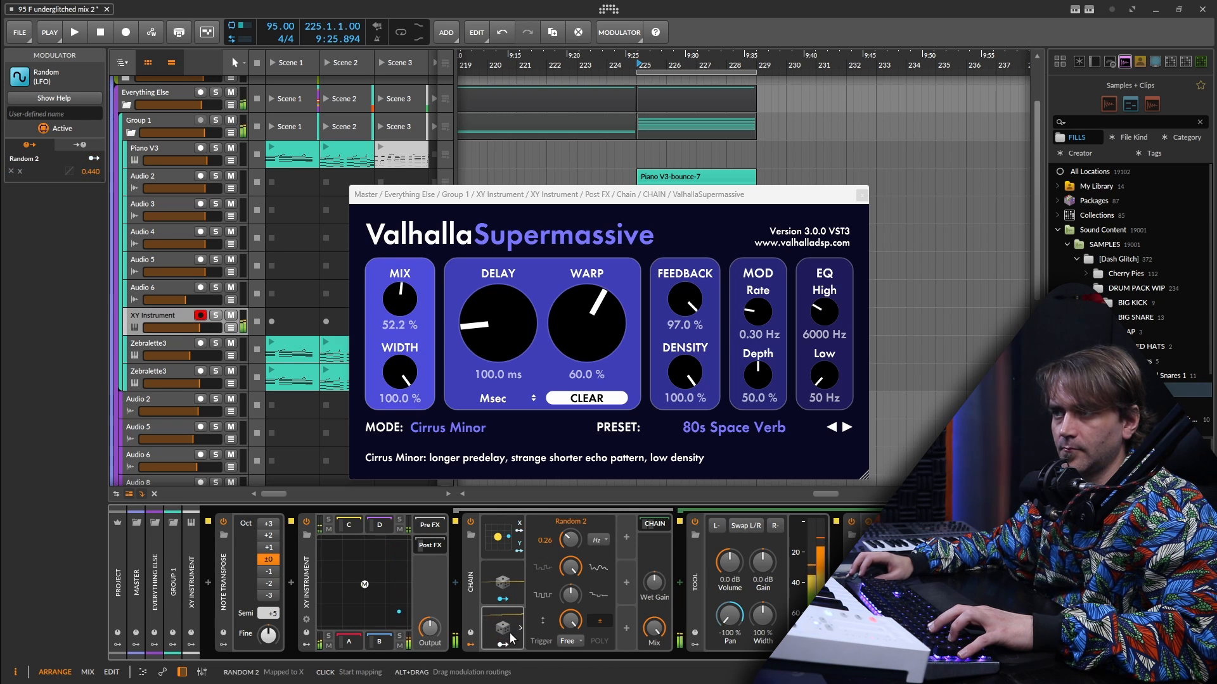
Add a Macro modulator to the Chain in the free slot beside the XY and Random modulators.
{"action": "left_click", "coordinate": [625, 540]}
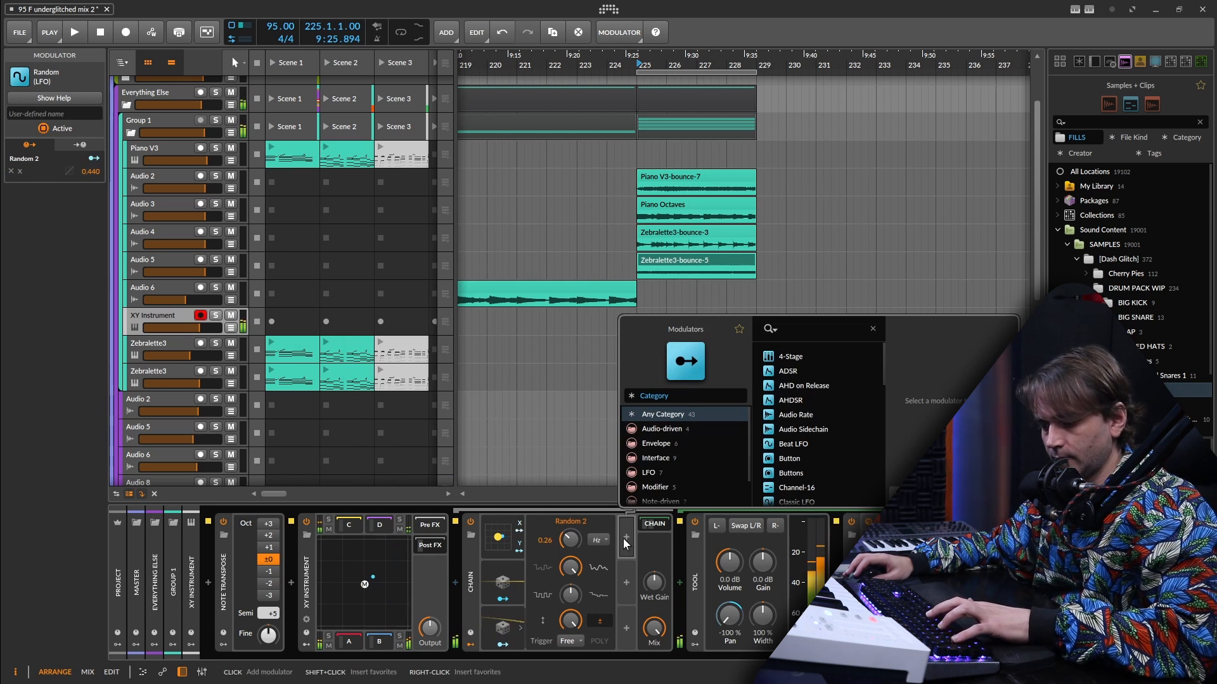
{"action": "type", "text": "ma"}
{"action": "left_click", "coordinate": [798, 373]}
{"action": "key", "text": "Return"}
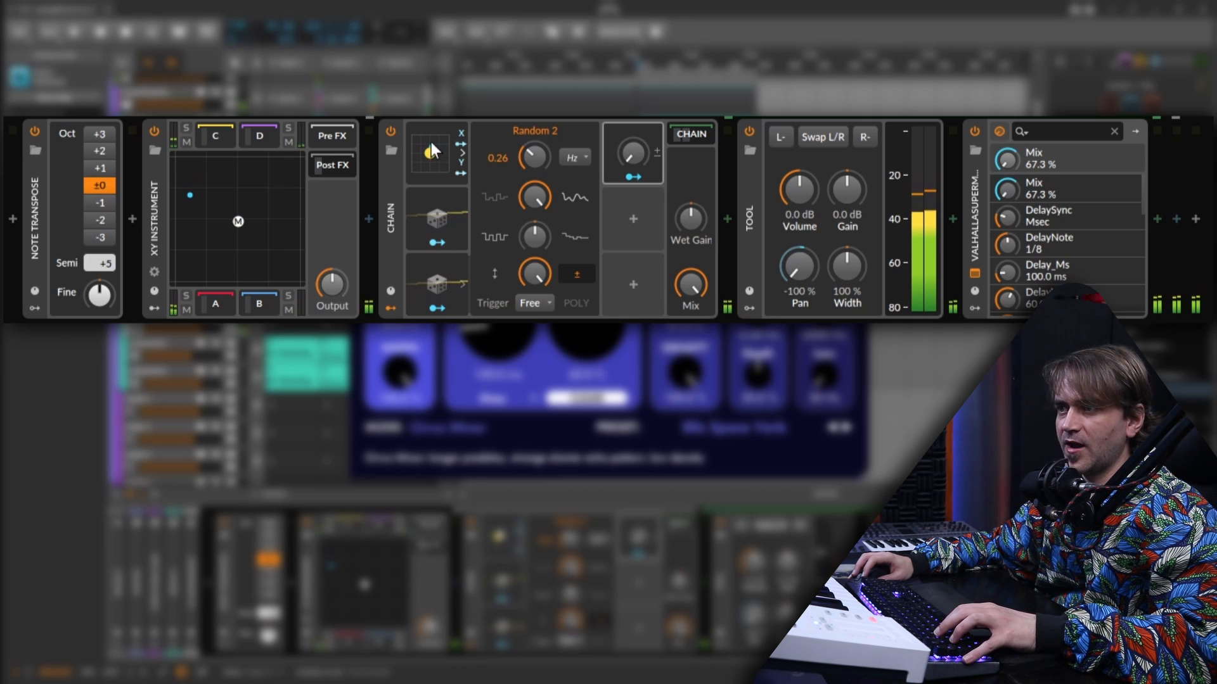
Set the Amount of both Chain Random modulators to zero and map the Chain's Macro to each Amount by 100 %.
{"action": "left_click", "coordinate": [498, 537]}
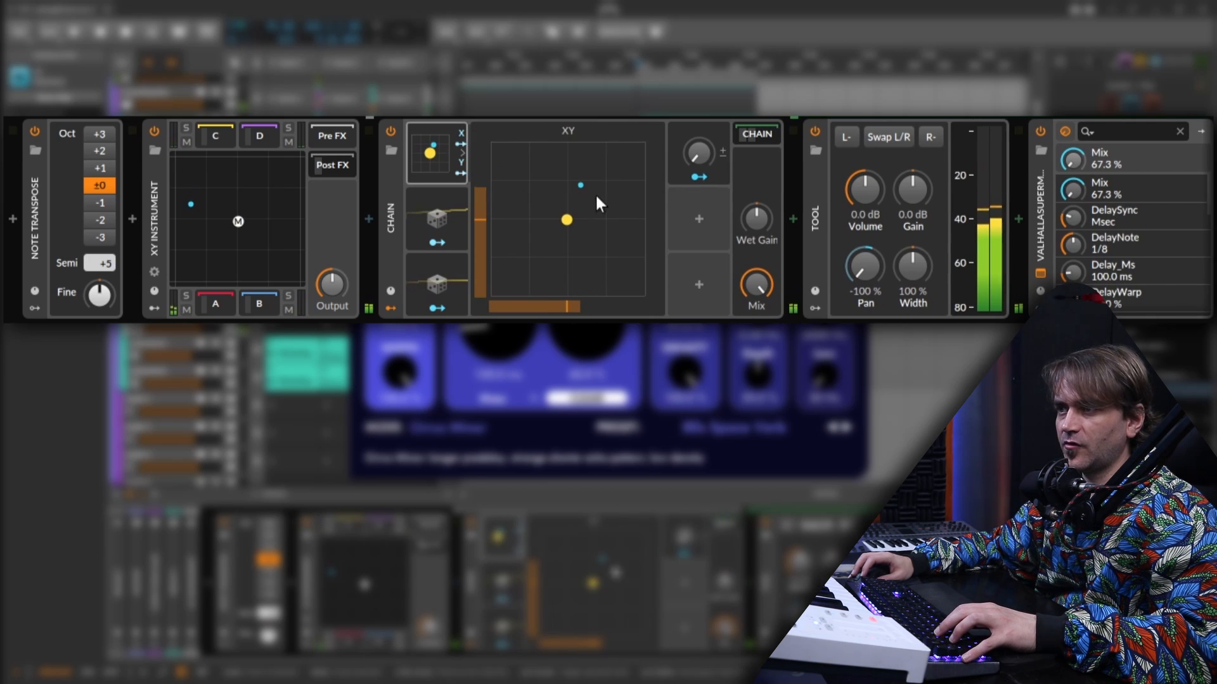
{"action": "left_click", "coordinate": [423, 208]}
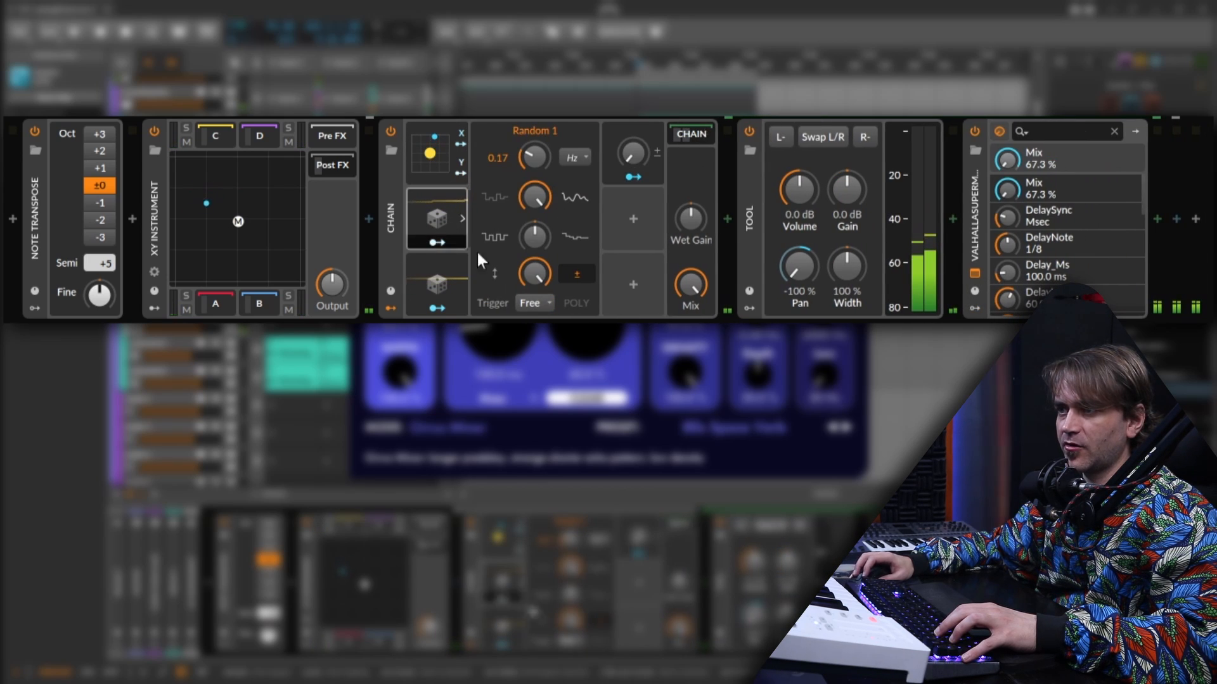
{"action": "left_click", "coordinate": [426, 276]}
{"action": "left_click", "coordinate": [633, 177]}
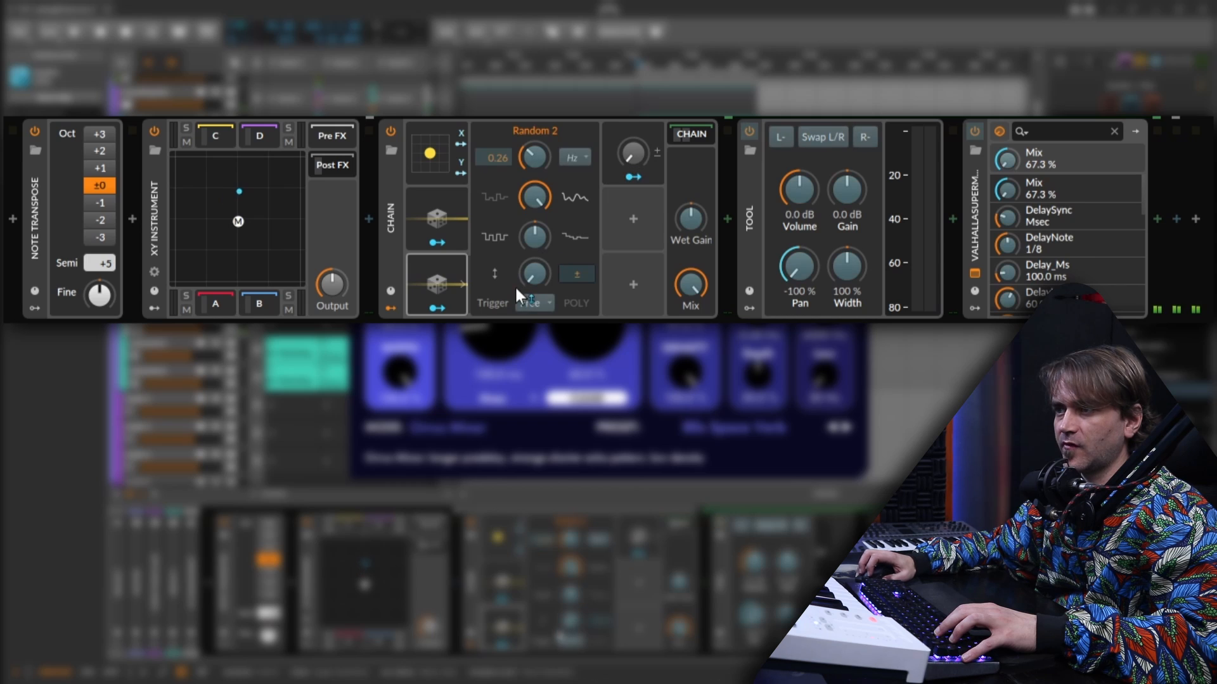
{"action": "left_click_drag", "start_coordinate": [516, 284], "coordinate": [534, 248]}
{"action": "left_click", "coordinate": [442, 218]}
{"action": "left_click", "coordinate": [633, 177]}
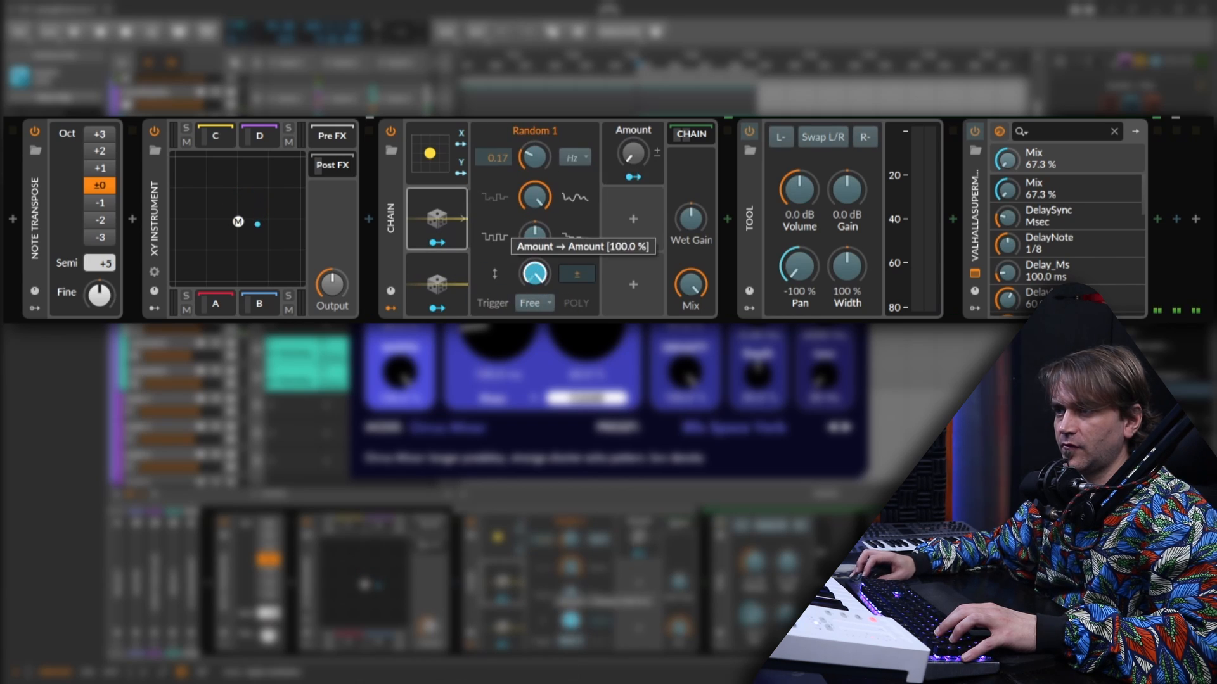
{"action": "left_click", "coordinate": [633, 177]}
Rename the Chain's Macro to Immersion.
{"action": "double_click", "coordinate": [639, 130]}
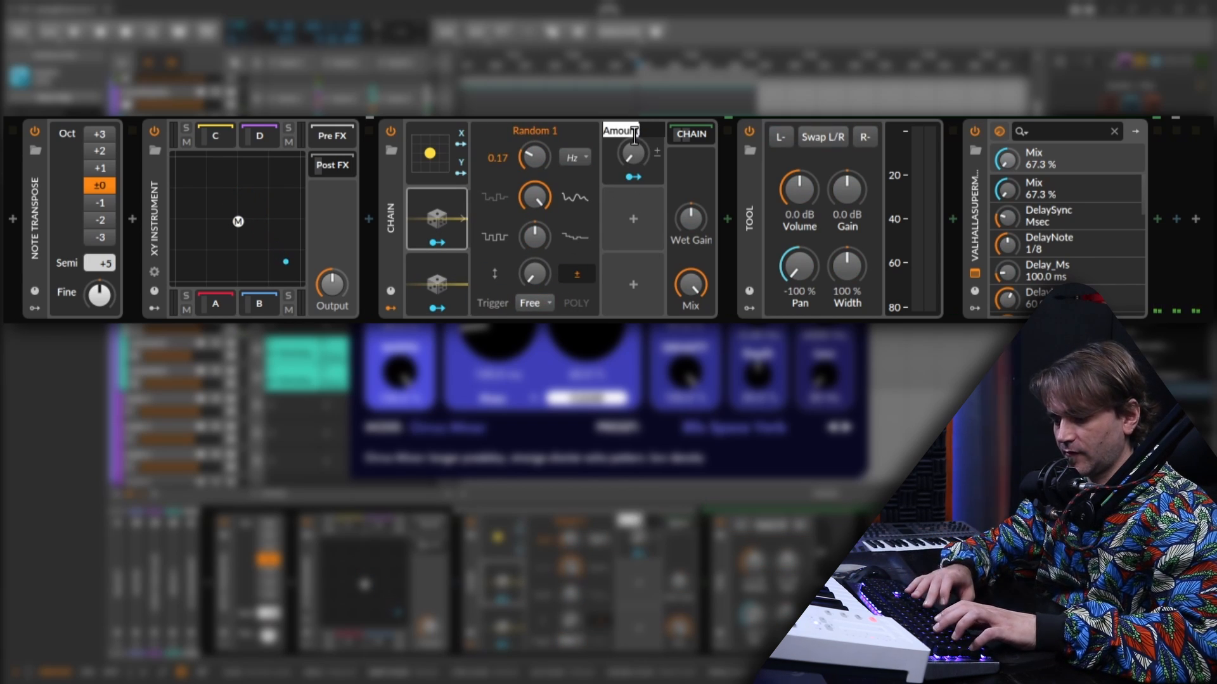
{"action": "type", "text": "Immersion"}
{"action": "key", "text": "Return"}
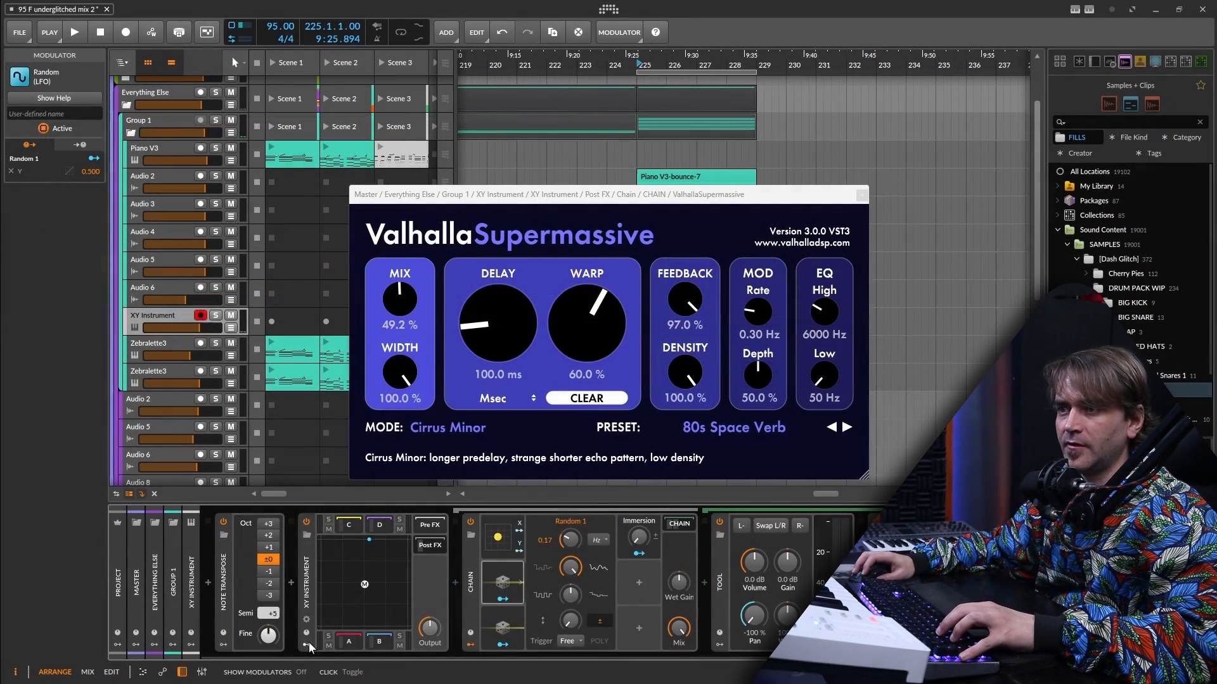
Show the XY Instrument's modulators and add a Macro below its two Random modulators.
{"action": "left_click", "coordinate": [306, 644]}
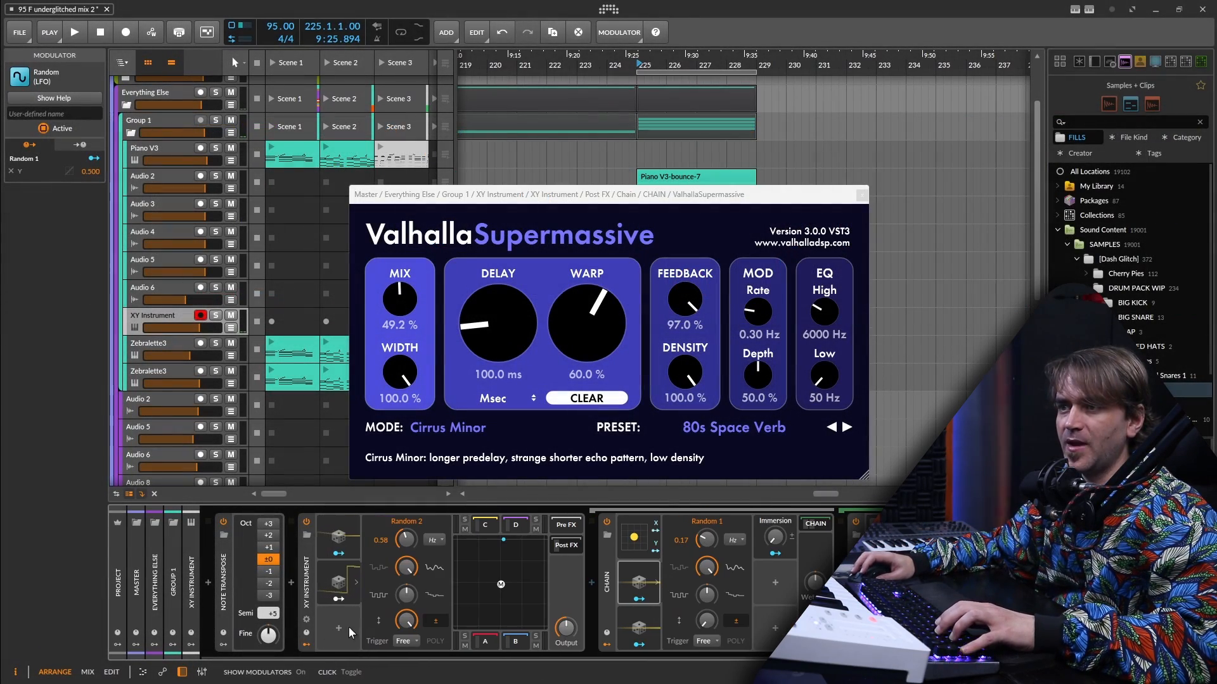
{"action": "left_click", "coordinate": [339, 630]}
{"action": "type", "text": "macr"}
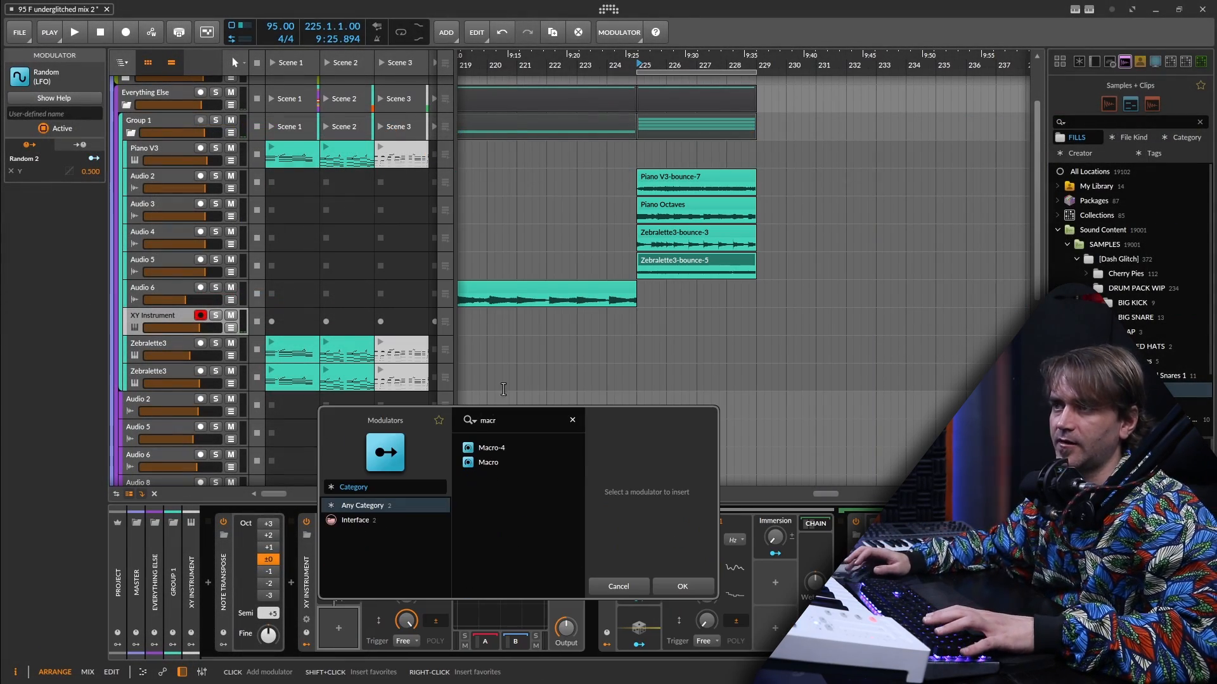
{"action": "key", "text": "Down"}
{"action": "key", "text": "Down"}
{"action": "key", "text": "Return"}
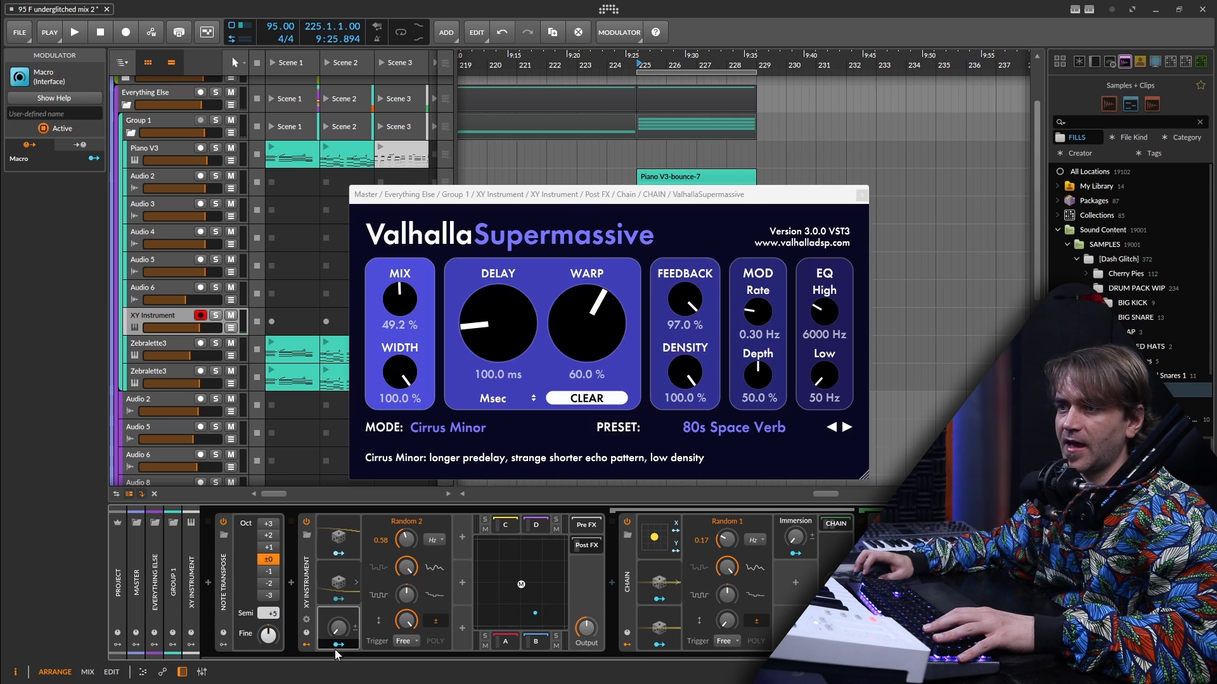
Map the XY Instrument's Macro to the Chain's Immersion macro by 1.000 and turn it up from zero.
{"action": "left_click_drag", "start_coordinate": [795, 538], "coordinate": [795, 479]}
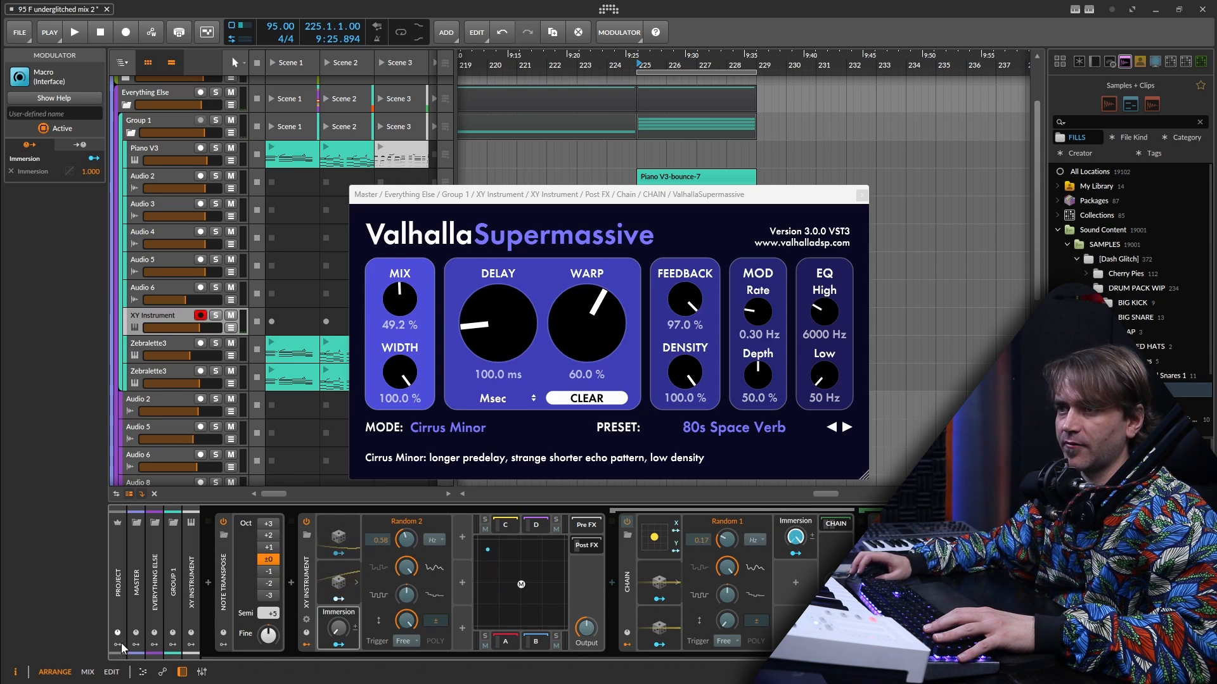
{"action": "left_click", "coordinate": [338, 645]}
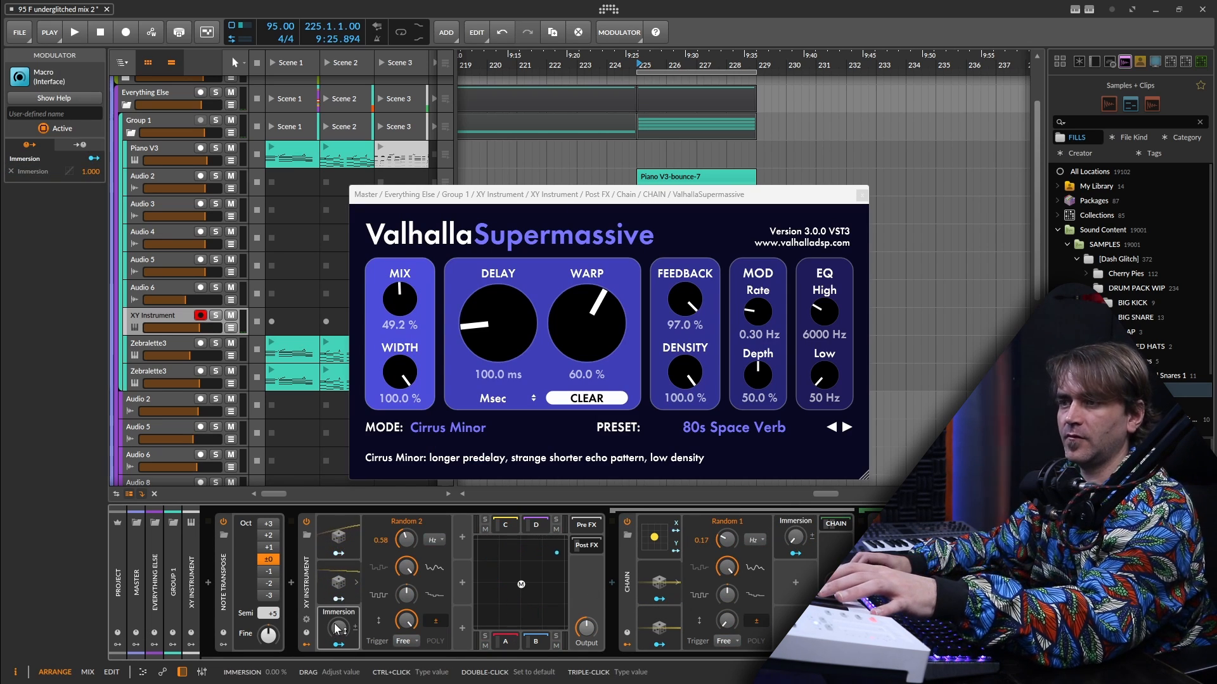
{"action": "left_click_drag", "start_coordinate": [338, 628], "coordinate": [338, 584]}
Add a second Macro modulator to the XY Instrument.
{"action": "left_click", "coordinate": [462, 537]}
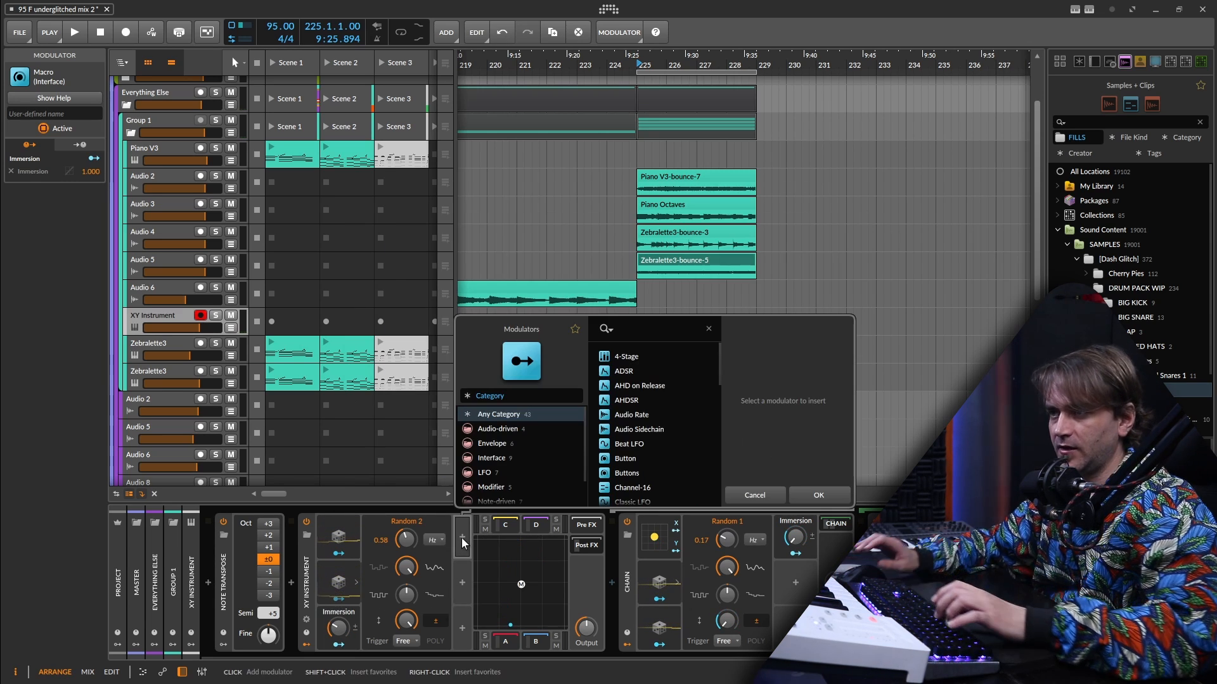
{"action": "type", "text": "macr"}
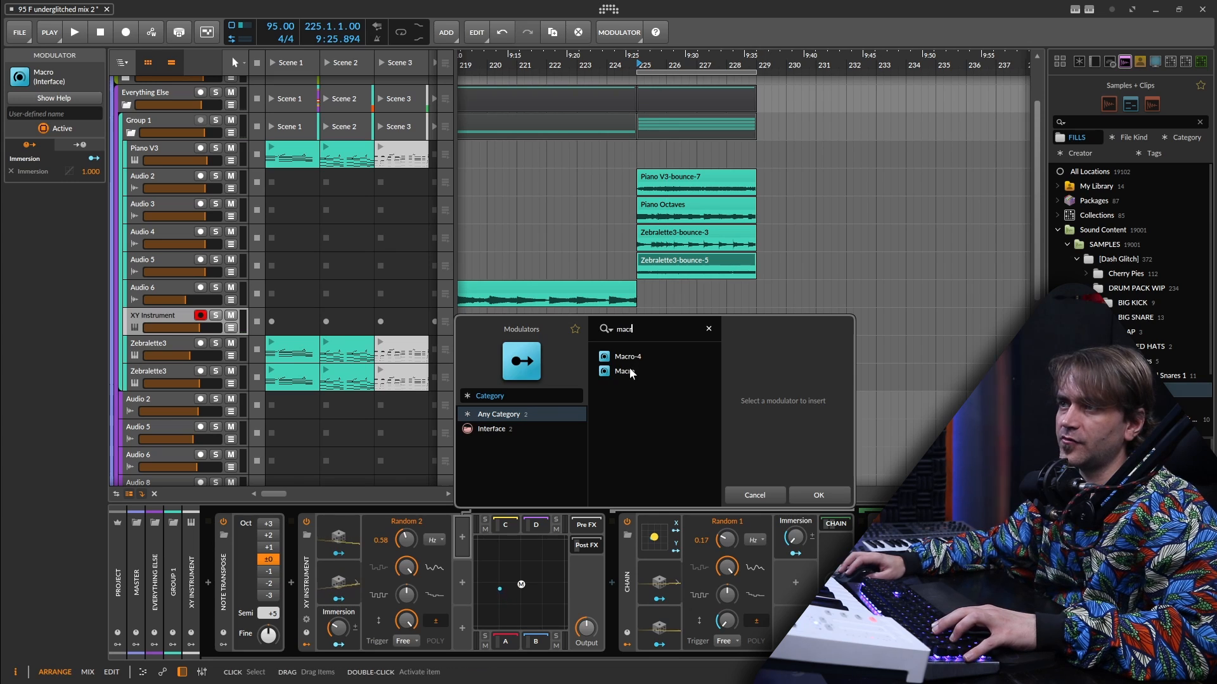
{"action": "left_click", "coordinate": [621, 371]}
{"action": "left_click", "coordinate": [849, 498]}
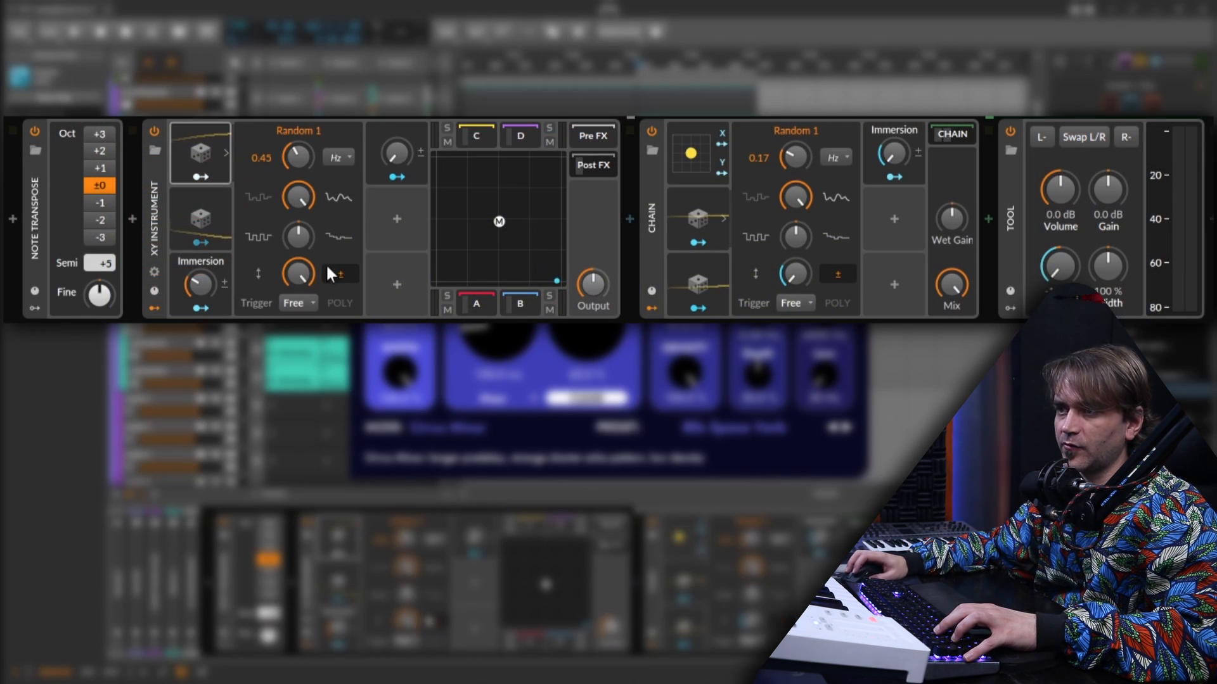
Zero the Amount of both XY Instrument Random modulators, controlling each by 1.000 from the new Macro renamed Movement.
{"action": "left_click_drag", "start_coordinate": [303, 275], "coordinate": [303, 362]}
{"action": "left_click", "coordinate": [182, 205]}
{"action": "left_click_drag", "start_coordinate": [308, 271], "coordinate": [308, 361]}
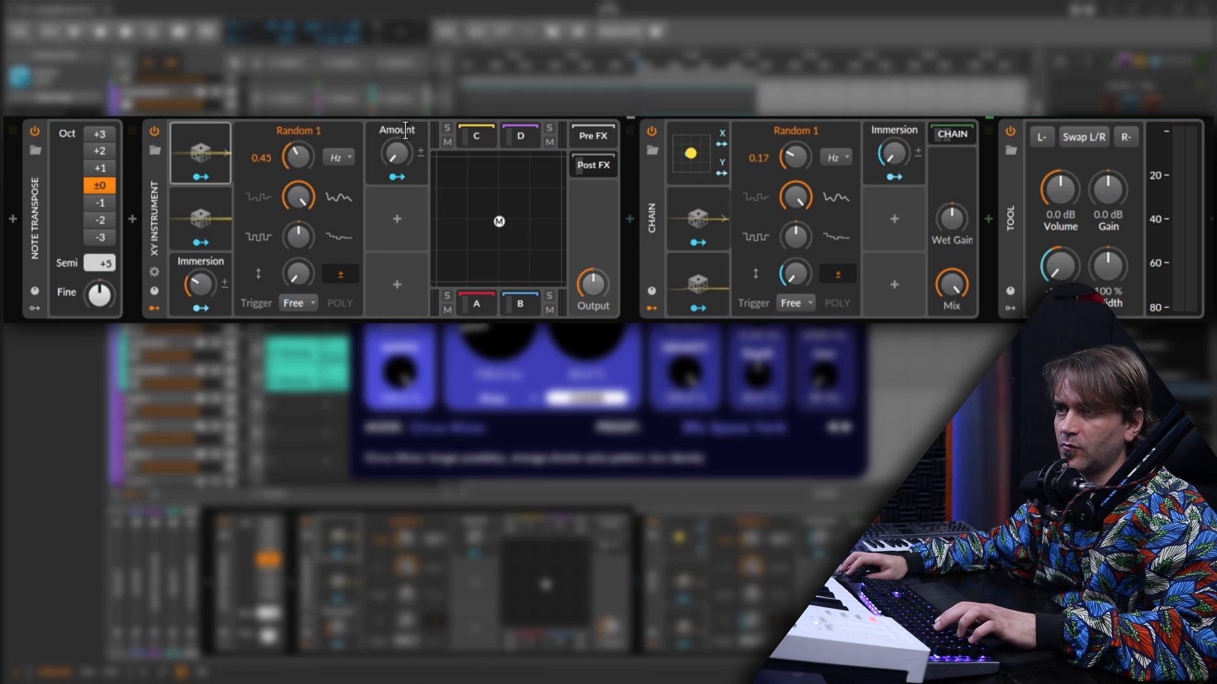
{"action": "double_click", "coordinate": [406, 129]}
{"action": "type", "text": "Movement"}
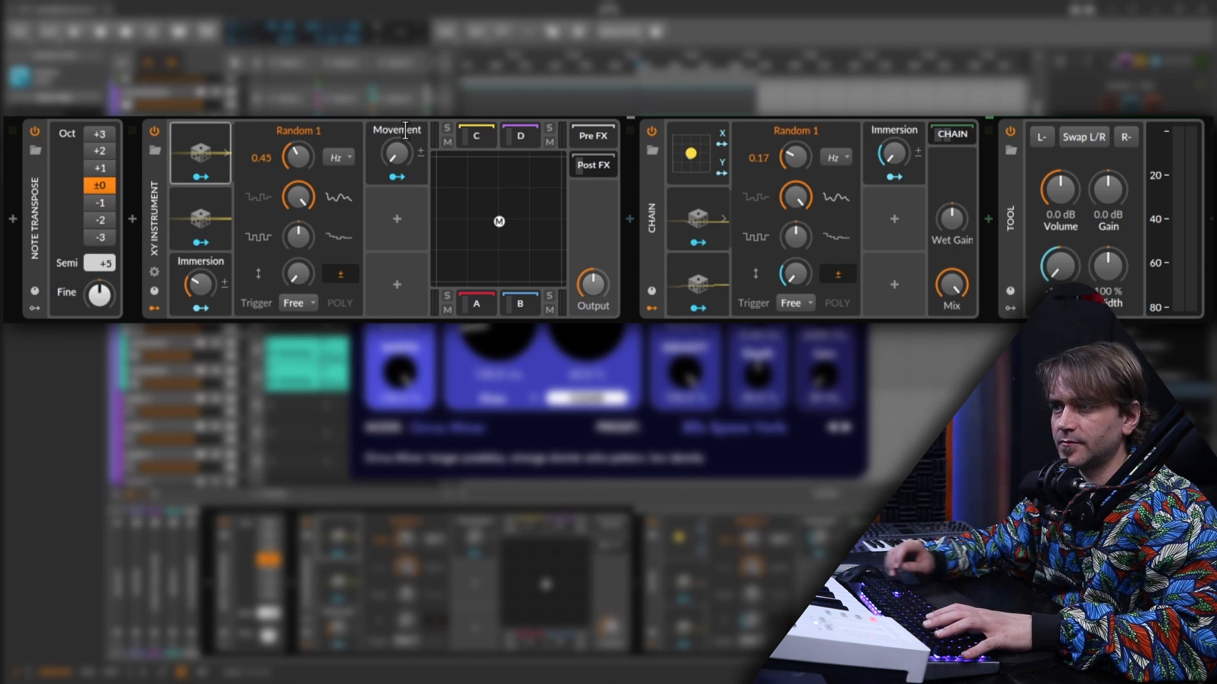
Arrange the XY Instrument's modulators with Movement above Immersion and the two Randoms beside them, and turn Movement up.
{"action": "left_click_drag", "start_coordinate": [202, 153], "coordinate": [394, 279]}
{"action": "left_click_drag", "start_coordinate": [185, 207], "coordinate": [258, 216]}
{"action": "left_click", "coordinate": [240, 147]}
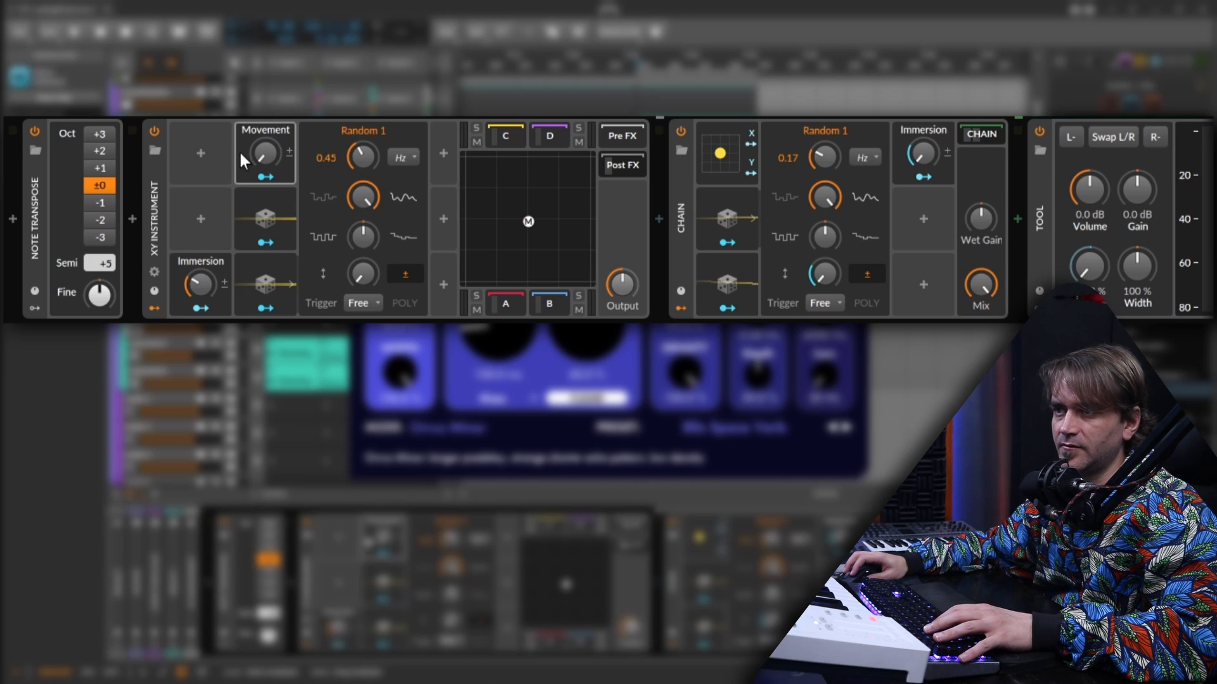
{"action": "left_click_drag", "start_coordinate": [238, 150], "coordinate": [190, 152]}
{"action": "left_click_drag", "start_coordinate": [188, 272], "coordinate": [175, 229]}
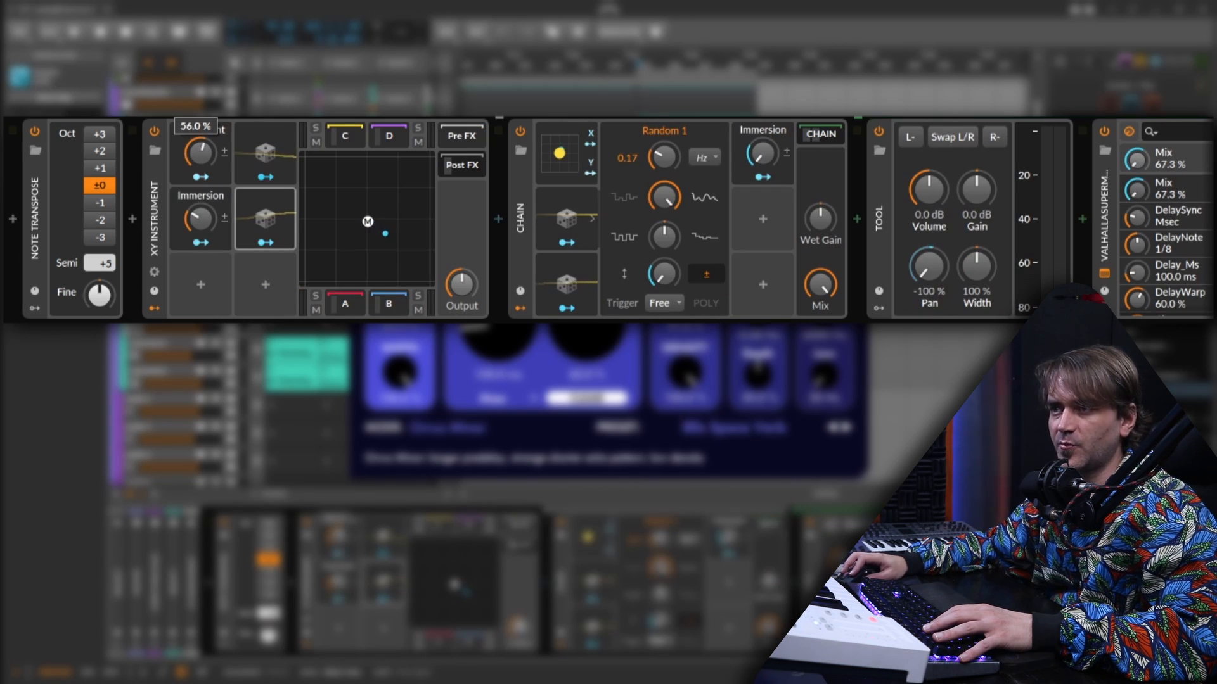
{"action": "left_click_drag", "start_coordinate": [200, 144], "coordinate": [199, 134]}
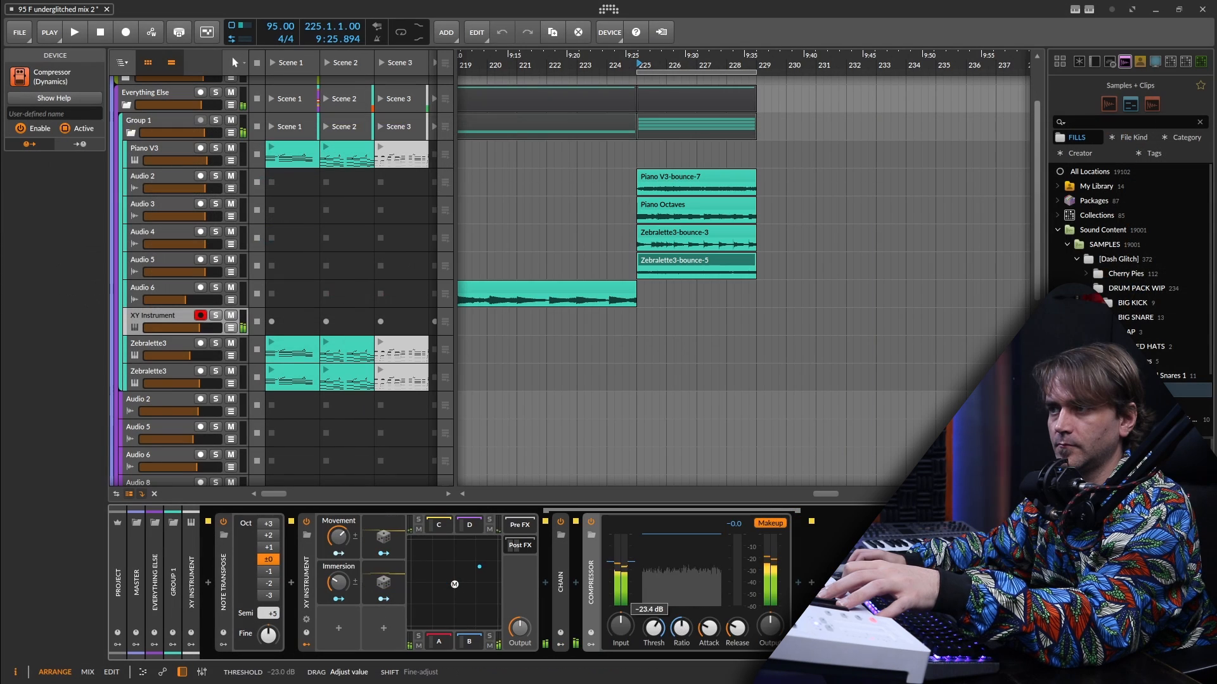
Lower the Compressor's threshold to -27.9 dB and collapse the device.
{"action": "left_click_drag", "start_coordinate": [653, 628], "coordinate": [658, 631]}
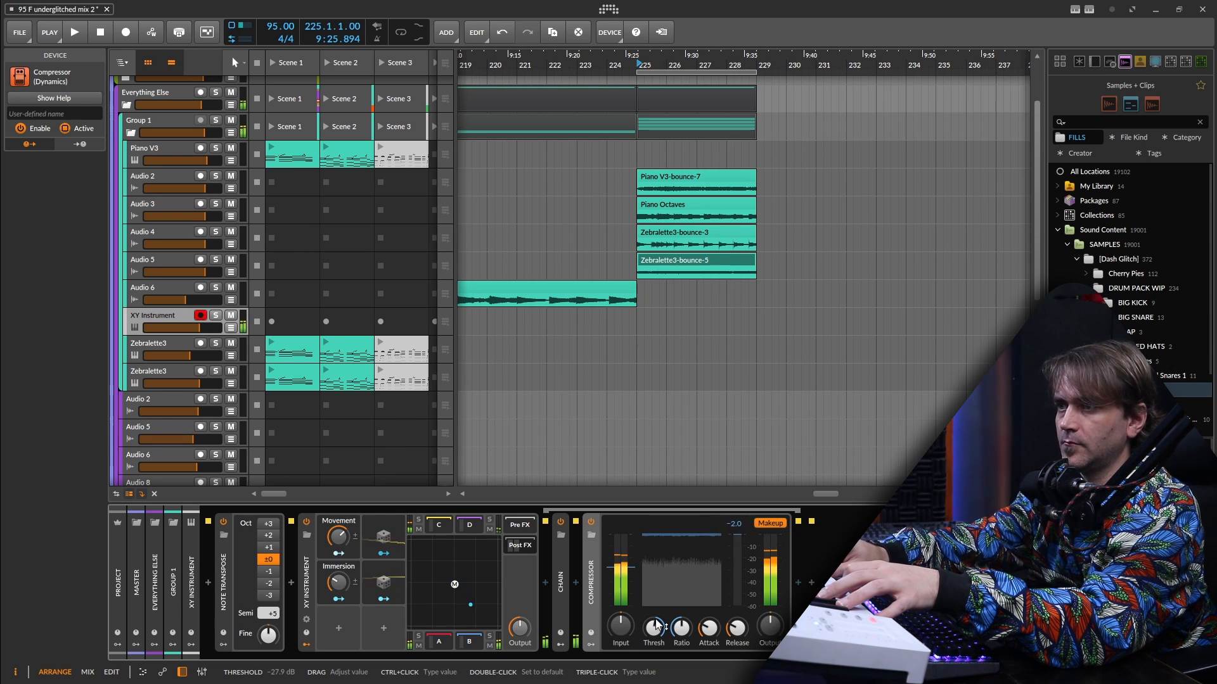
{"action": "double_click", "coordinate": [590, 584]}
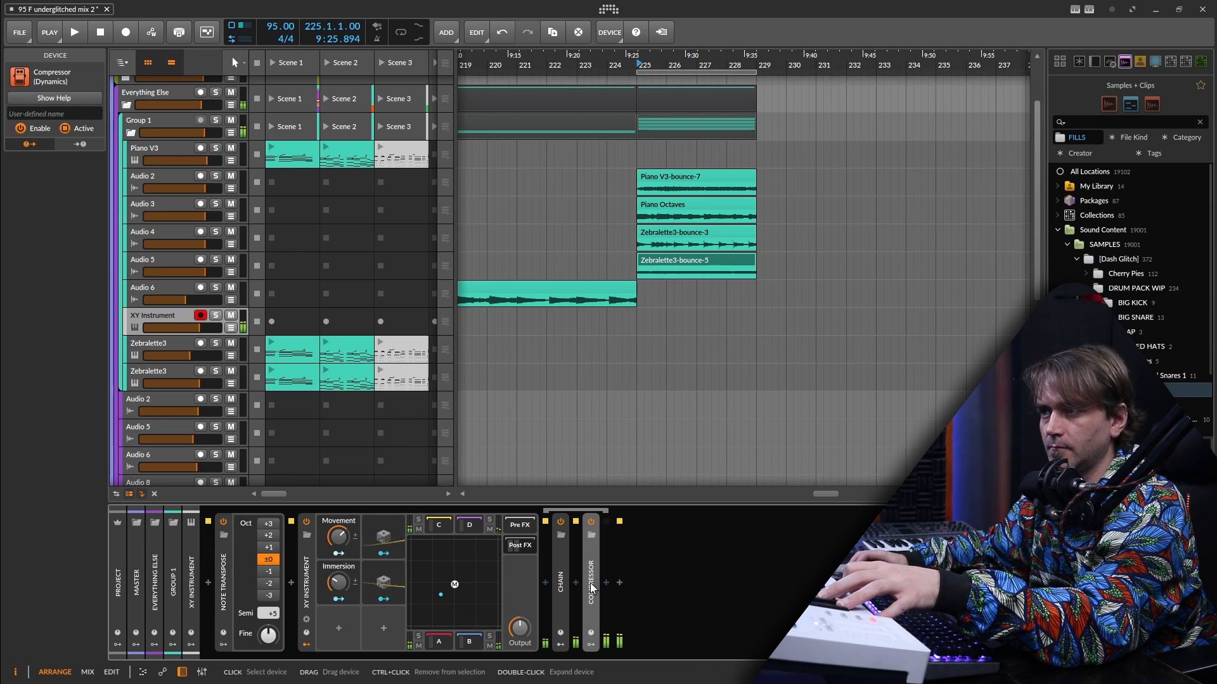
Rename the XY Instrument device to Immersion Machine.
{"action": "left_click", "coordinate": [306, 599]}
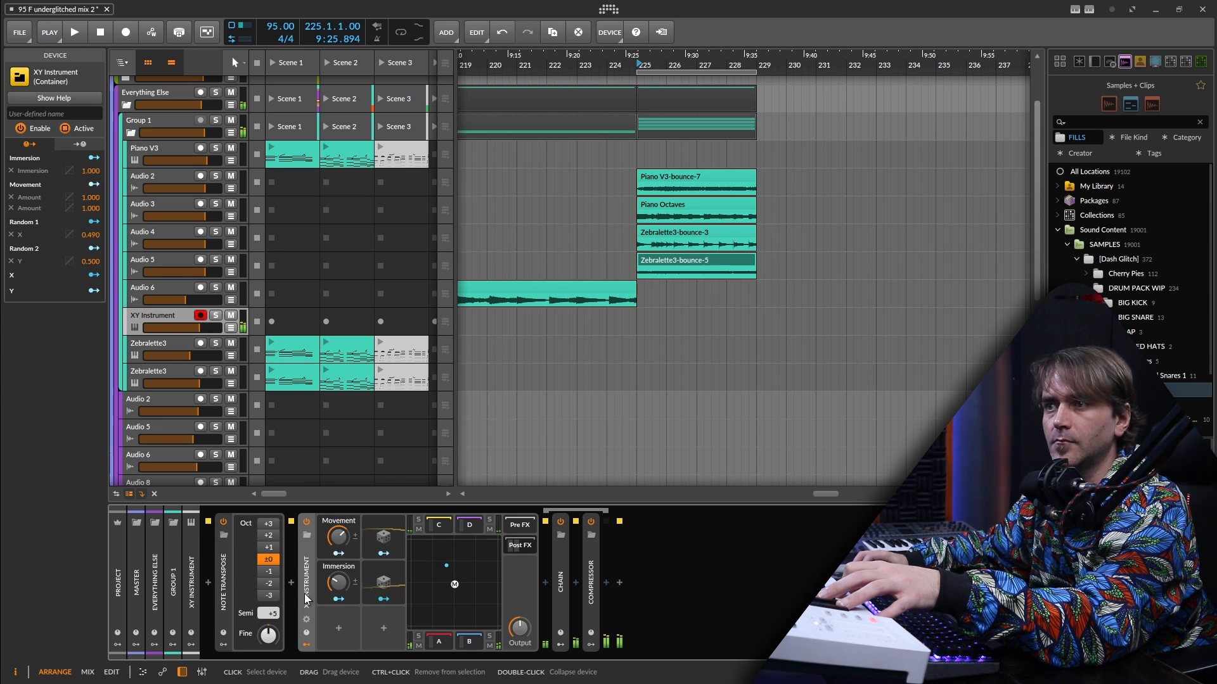
{"action": "left_click", "coordinate": [73, 112]}
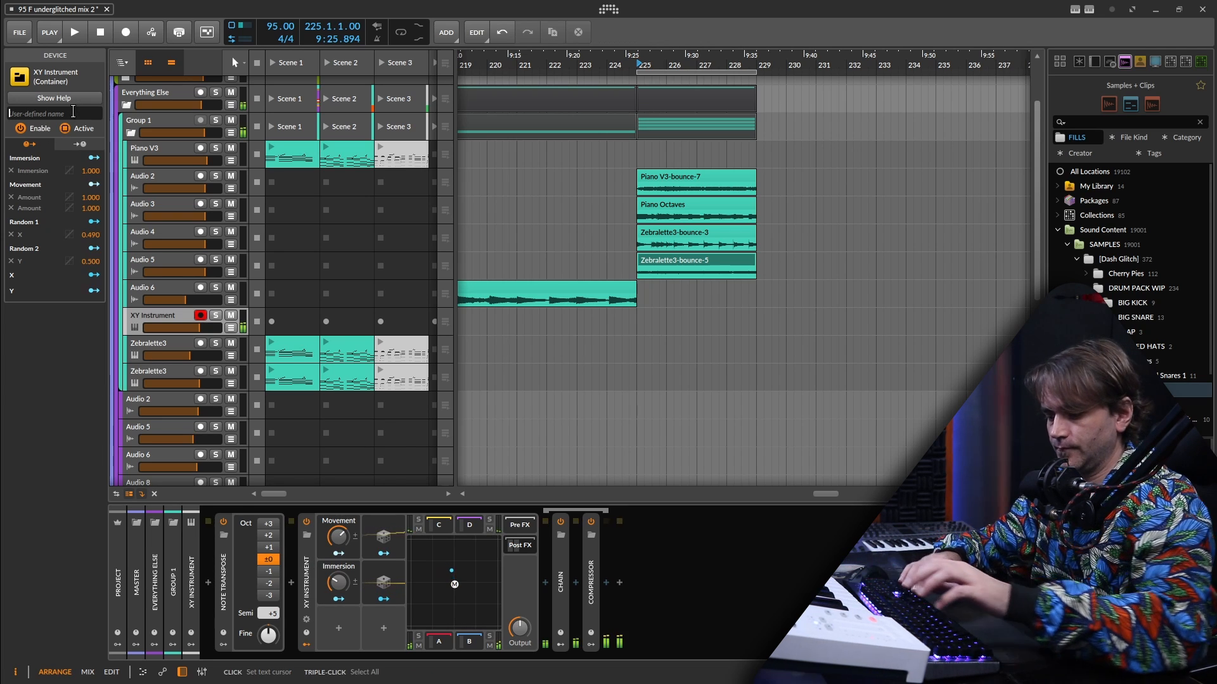
{"action": "type", "text": "Immersion Machine"}
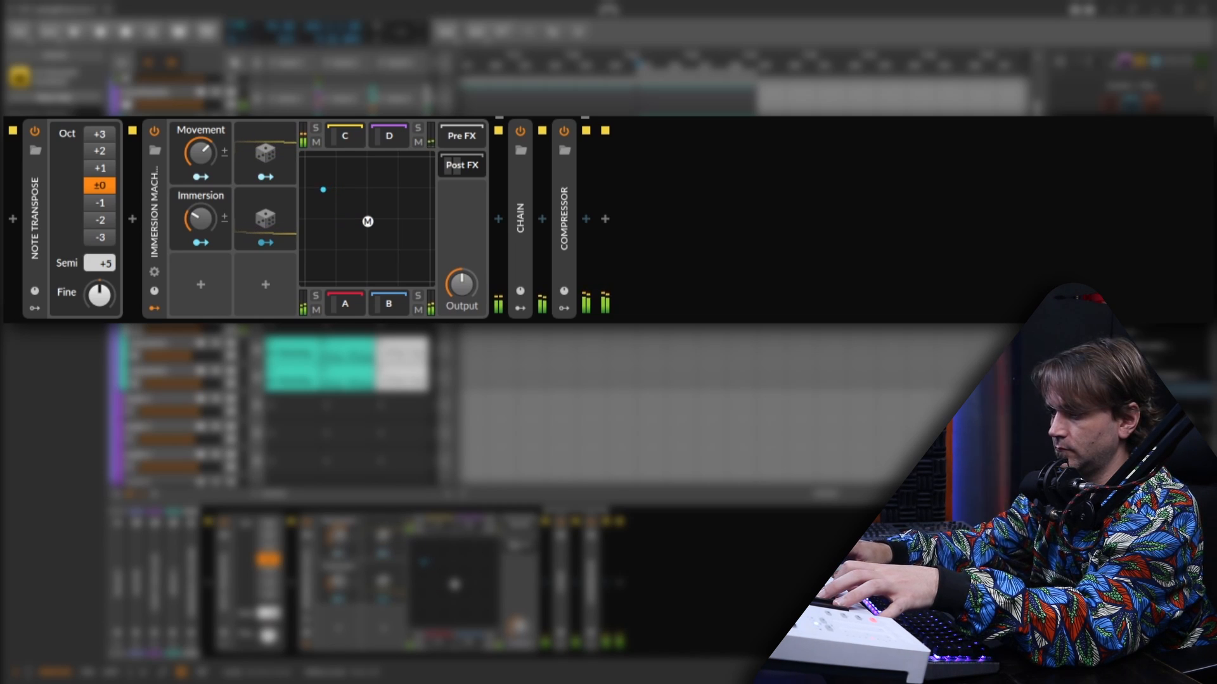
Examine the granular settings and output level of the Sampler in the instrument's C slot.
{"action": "left_click", "coordinate": [345, 136]}
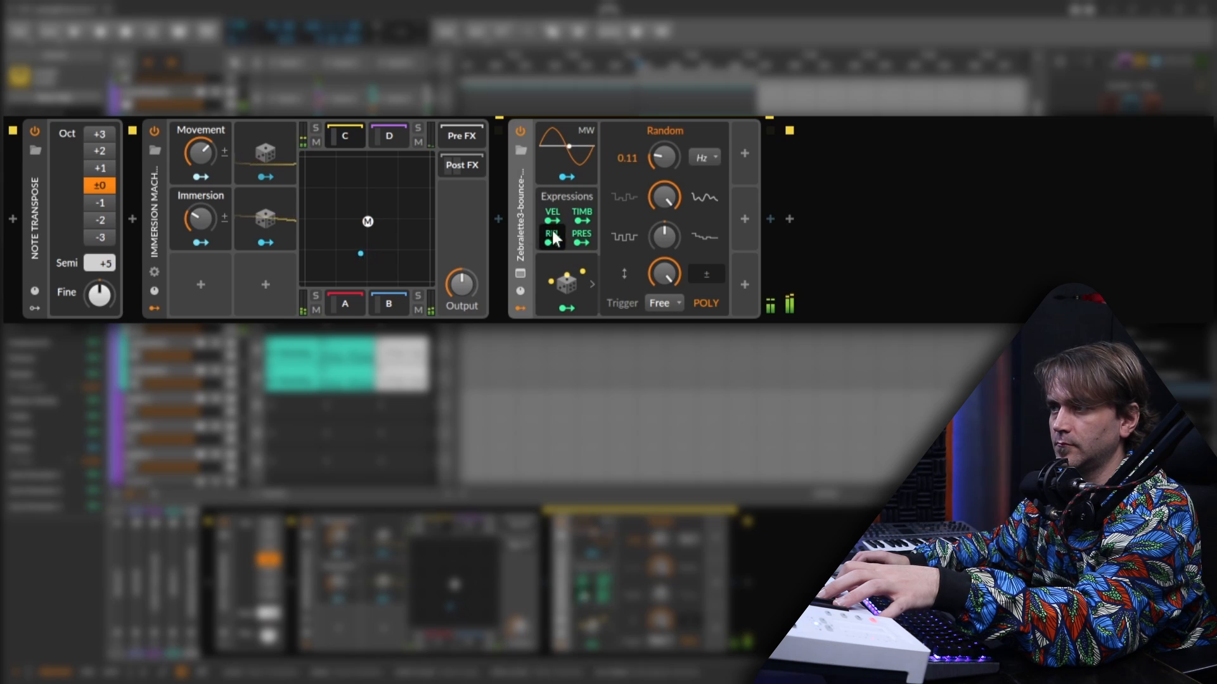
{"action": "left_click", "coordinate": [511, 230]}
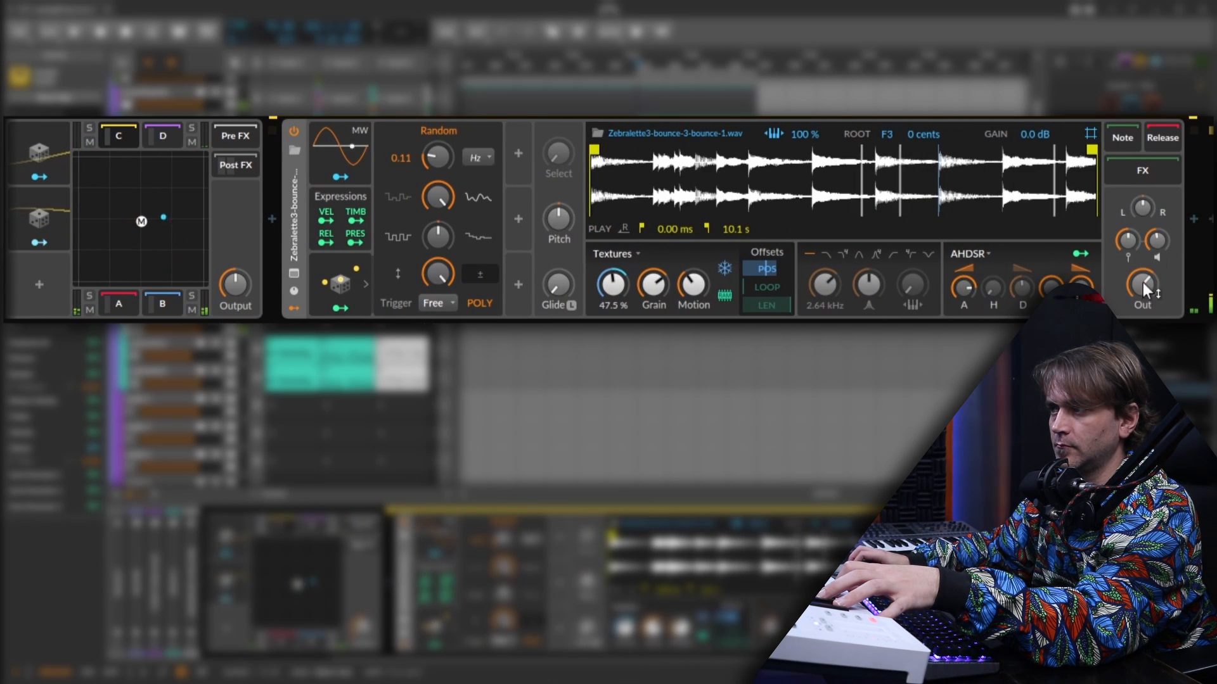
{"action": "scroll", "coordinate": [185, 171], "scroll_direction": "left", "scroll_amount": 4}
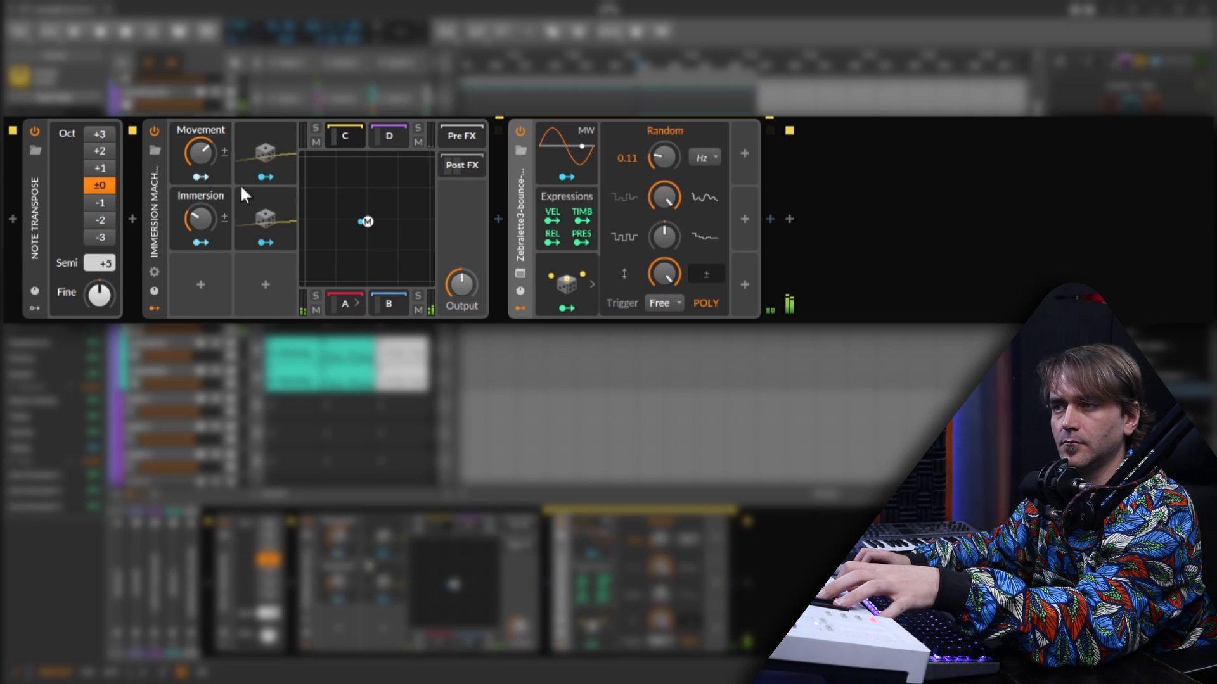
Save the Immersion Machine device as a preset to the library.
{"action": "right_click", "coordinate": [154, 222]}
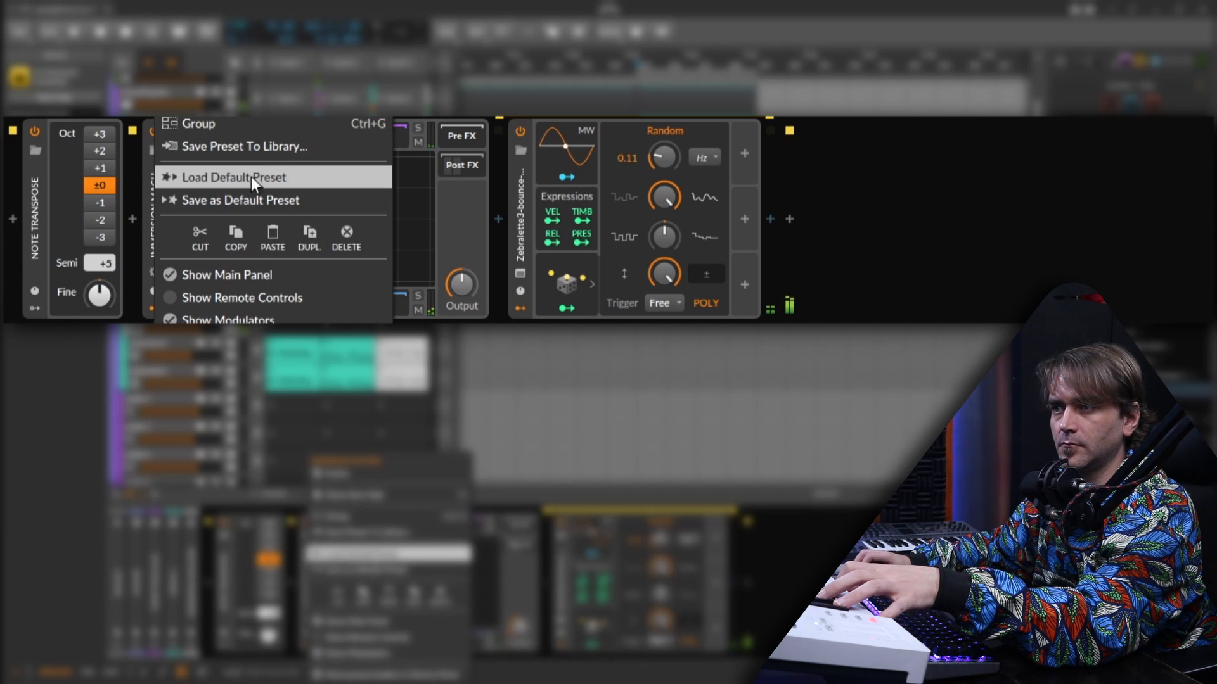
{"action": "left_click", "coordinate": [266, 150]}
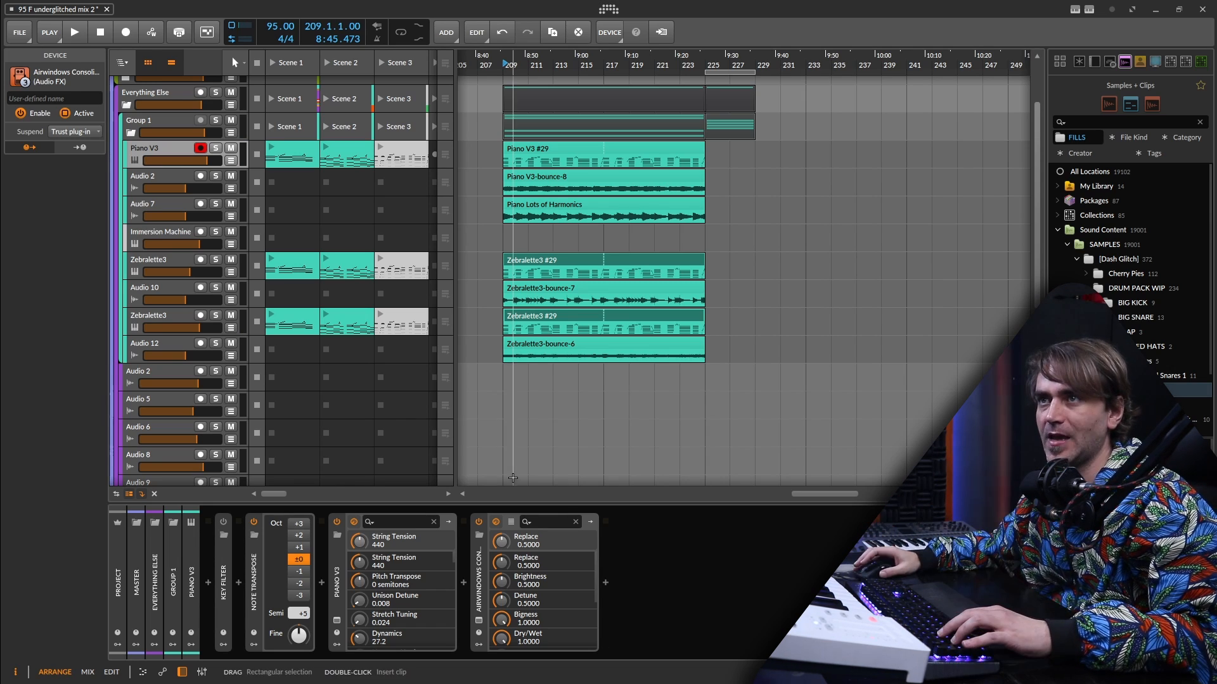
Review the samples loaded into the Immersion Machine's A, B, C and D slots.
{"action": "left_click", "coordinate": [162, 236]}
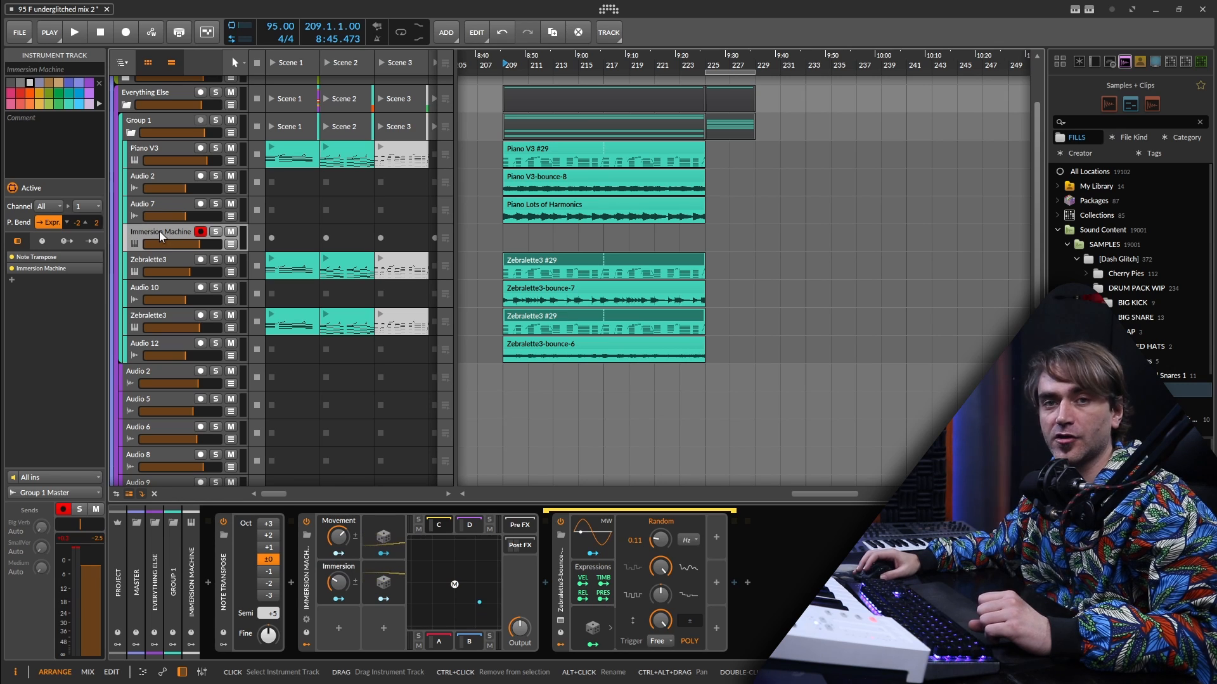
{"action": "left_click", "coordinate": [553, 290]}
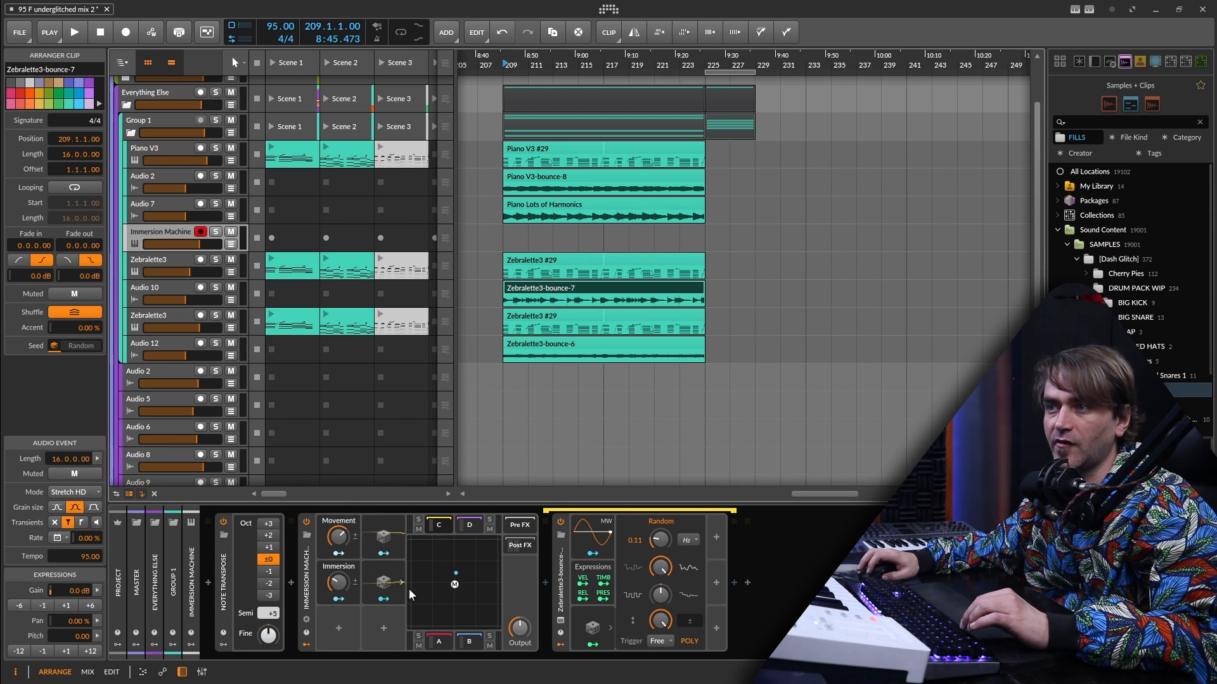
{"action": "left_click", "coordinate": [436, 642]}
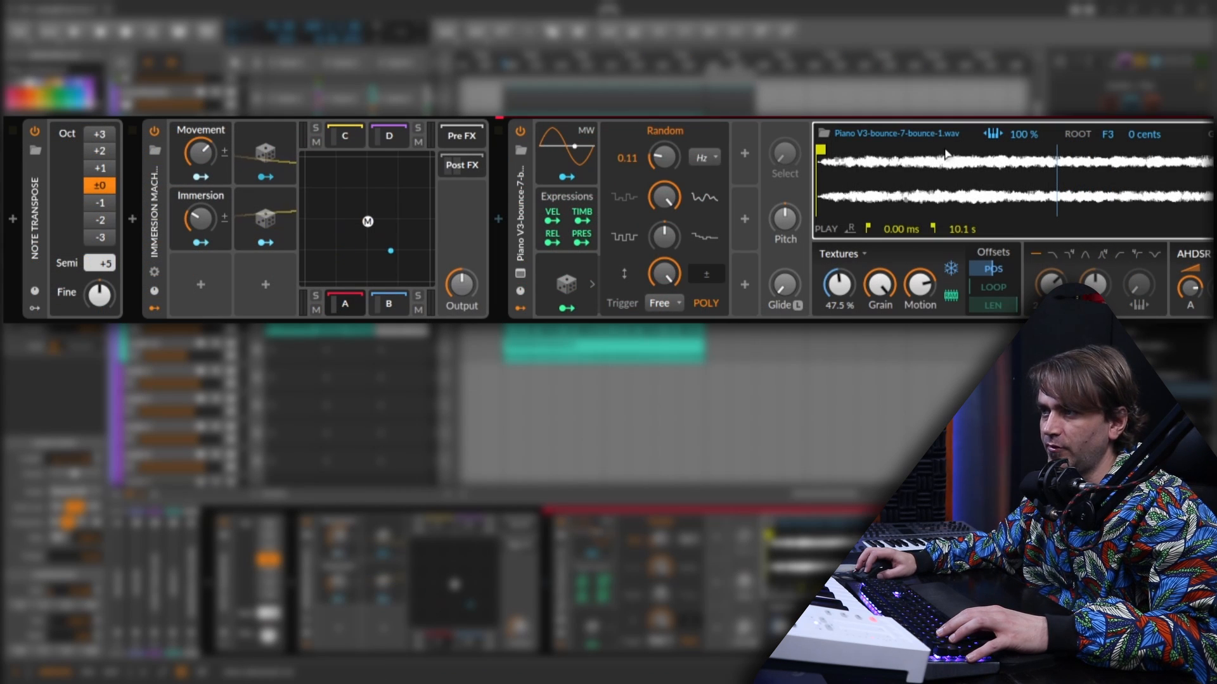
{"action": "left_click", "coordinate": [388, 303]}
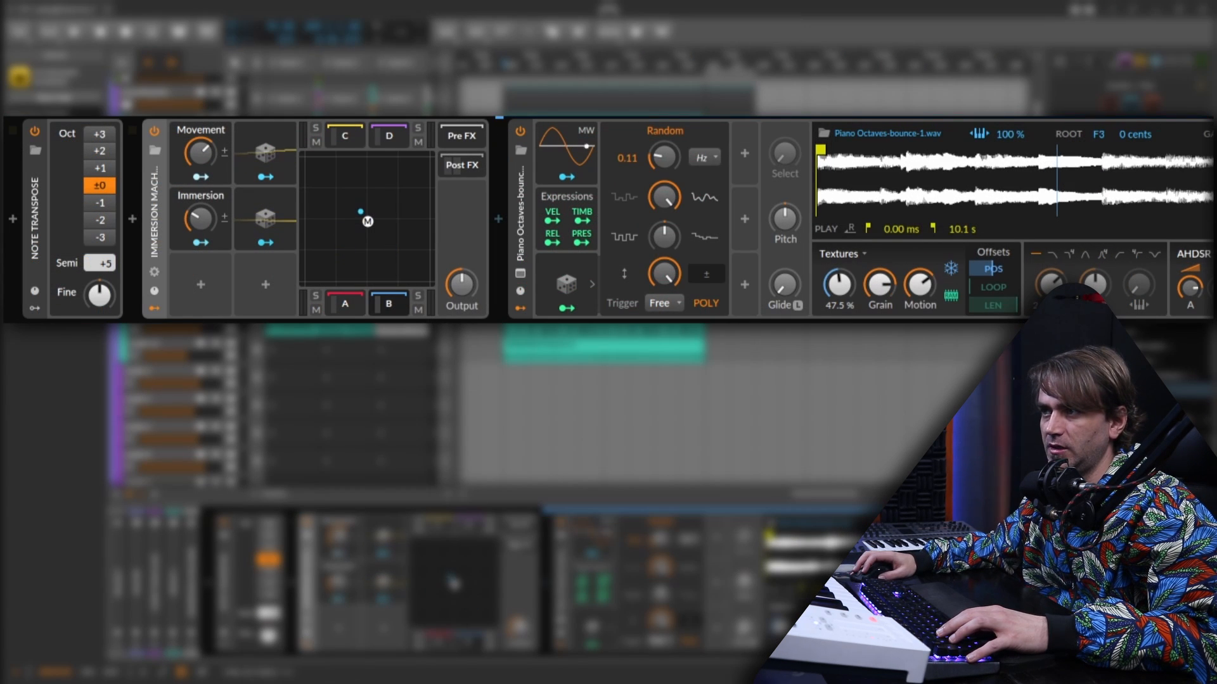
{"action": "left_click", "coordinate": [388, 136]}
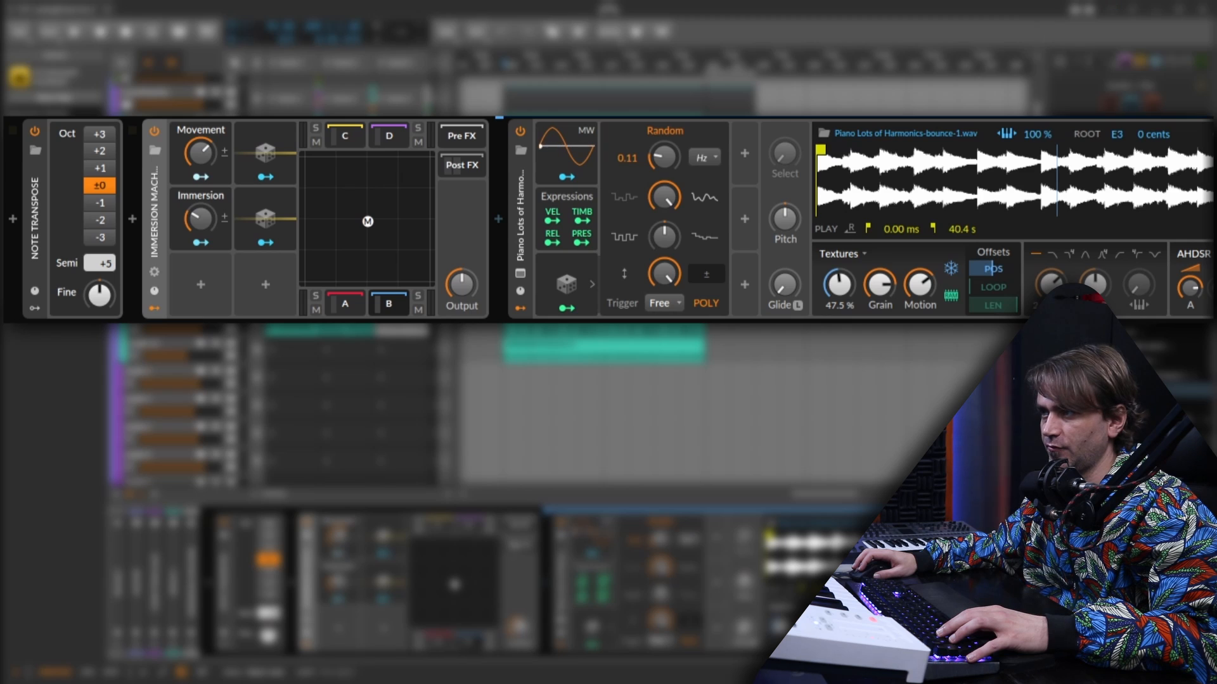
{"action": "left_click", "coordinate": [345, 136]}
{"action": "left_click_drag", "start_coordinate": [955, 99], "coordinate": [1039, 179]}
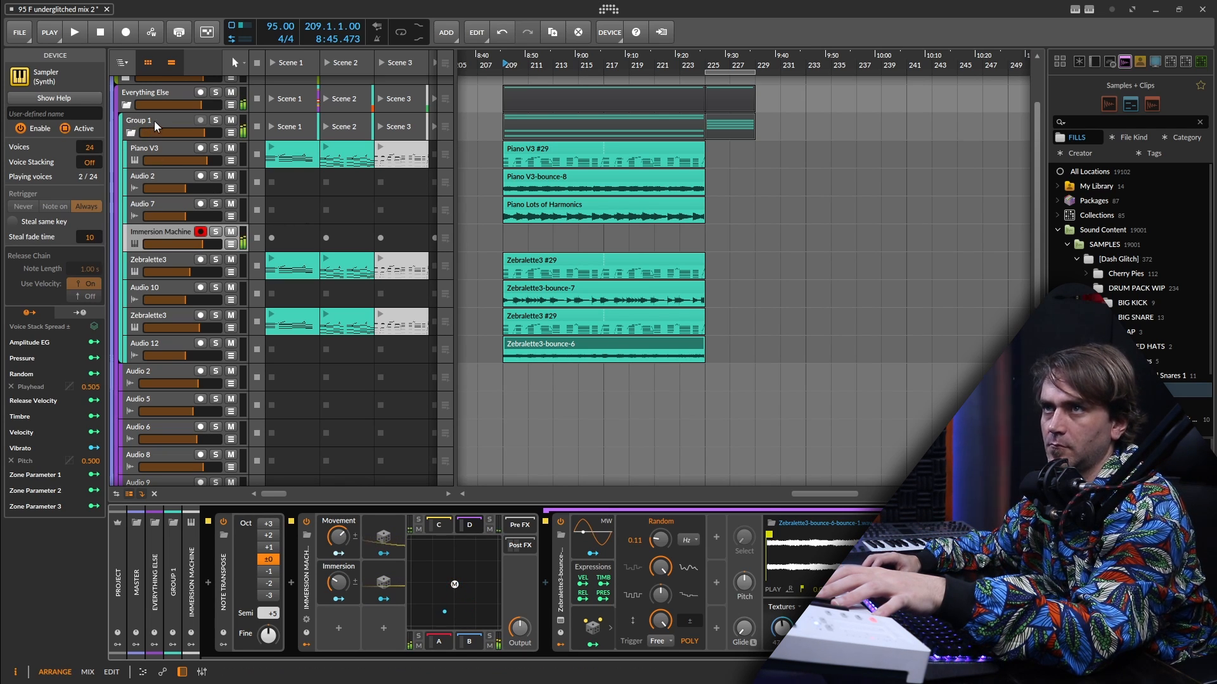
Inspect the Everything Else group's device chain and find the arrangement section around bar 321.
{"action": "left_click", "coordinate": [158, 94]}
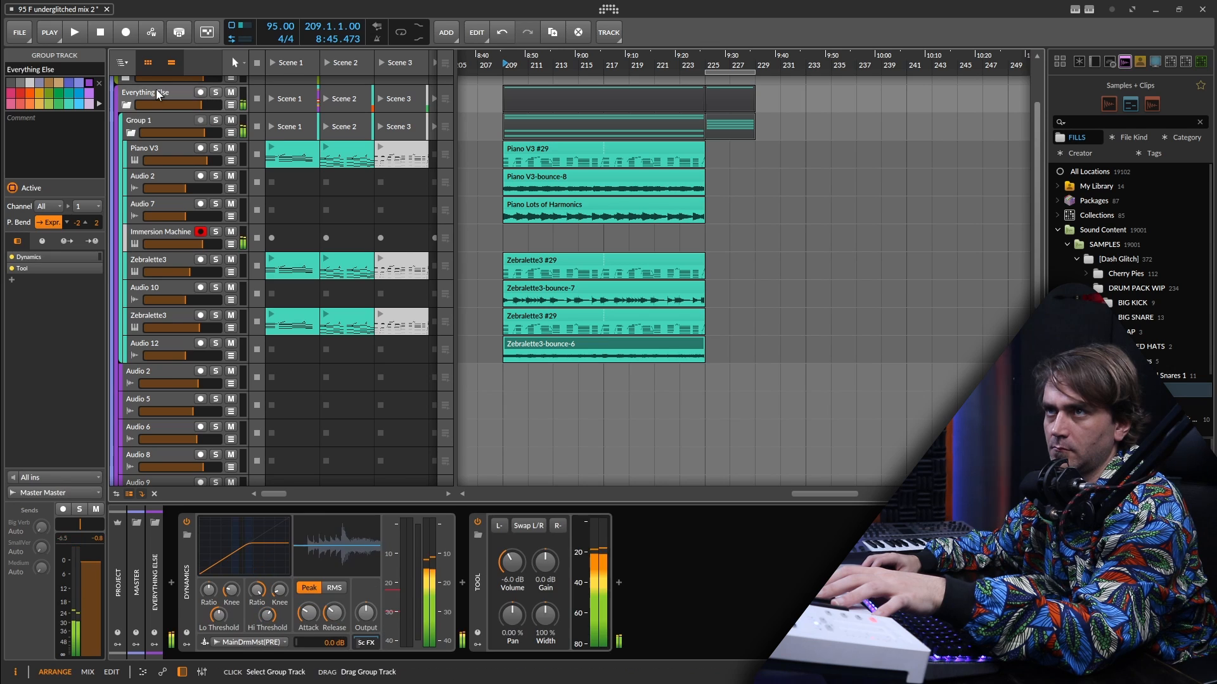
{"action": "scroll", "coordinate": [776, 305], "scroll_direction": "up", "scroll_amount": 3}
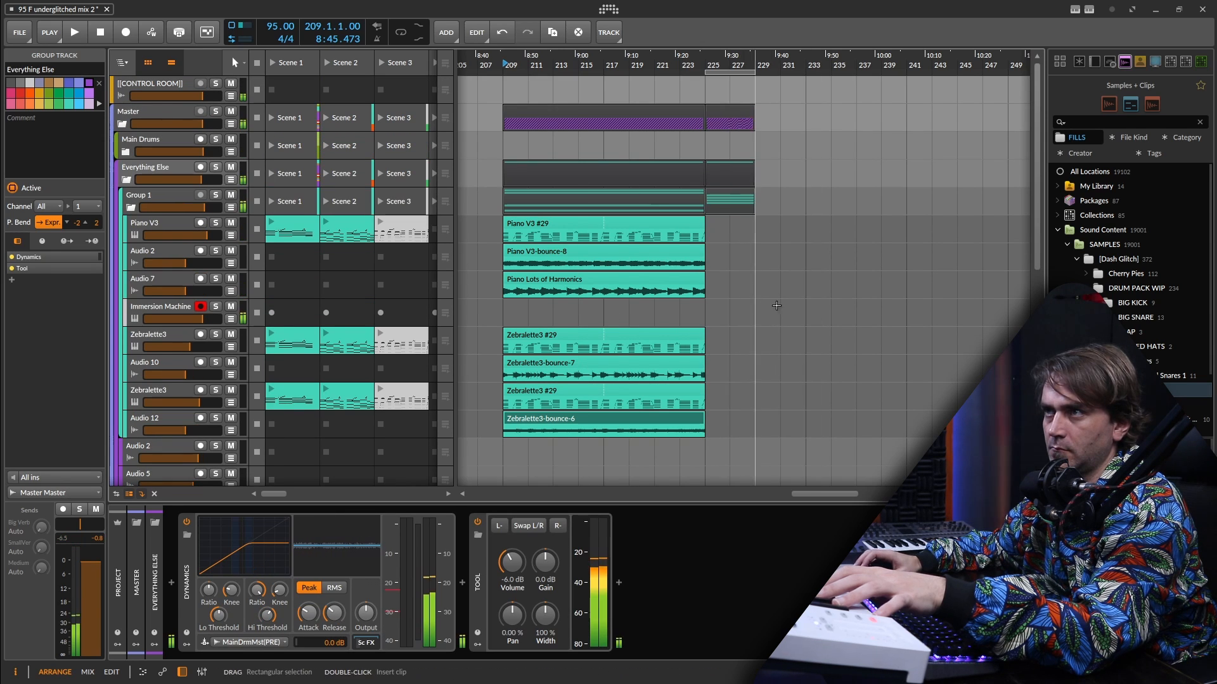
{"action": "scroll", "coordinate": [841, 330], "scroll_direction": "down", "scroll_amount": 5}
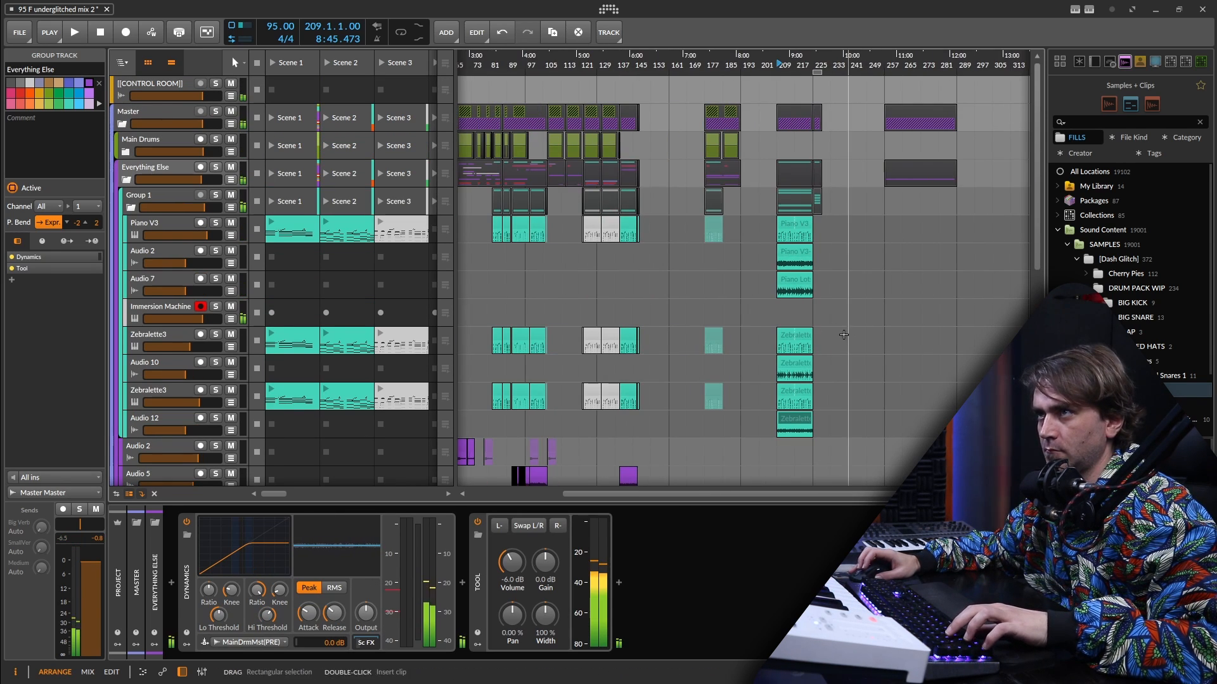
{"action": "scroll", "coordinate": [843, 335], "scroll_direction": "right", "scroll_amount": 3}
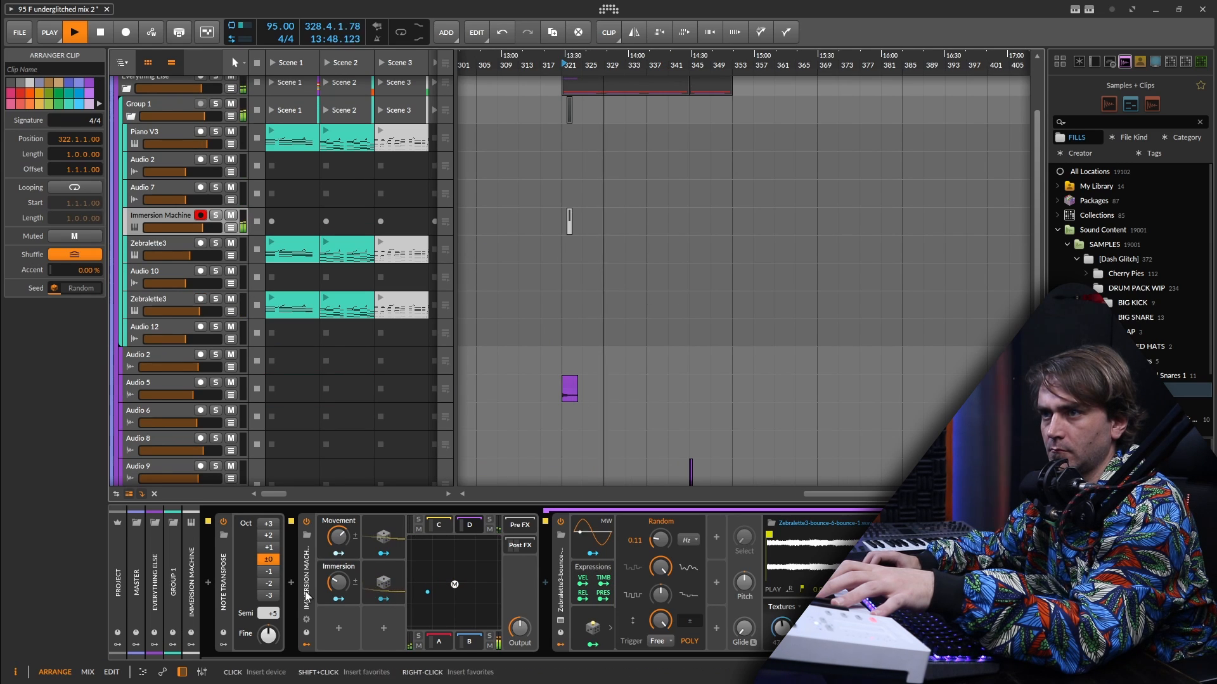
Save the Immersion Machine device to the library as a preset named Immersion Machine atmos loops, with its project-folder files embedded.
{"action": "left_click", "coordinate": [307, 595]}
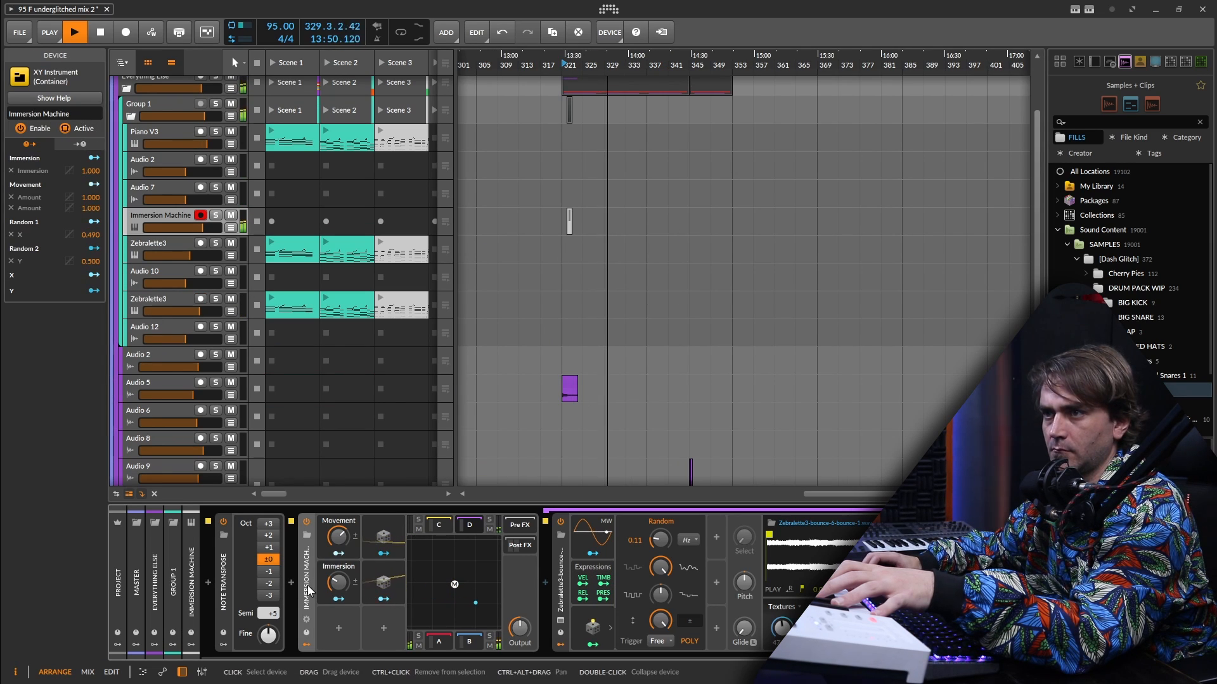
{"action": "right_click", "coordinate": [309, 590]}
{"action": "left_click", "coordinate": [374, 533]}
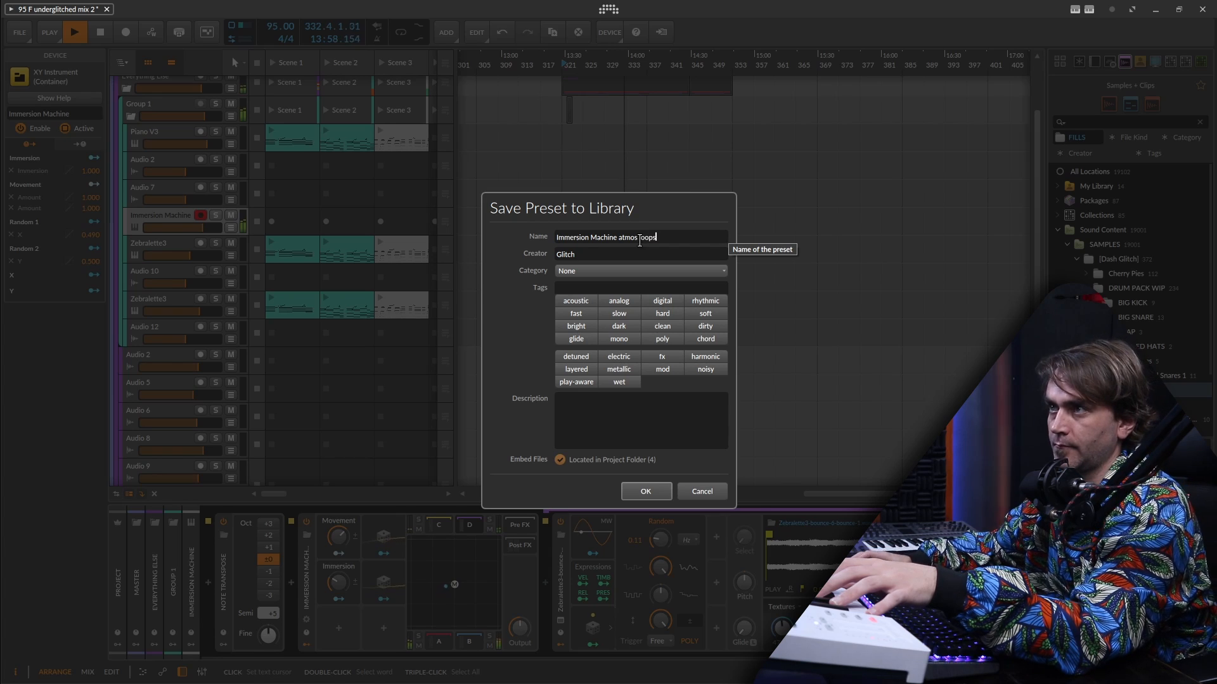
{"action": "left_click", "coordinate": [659, 493]}
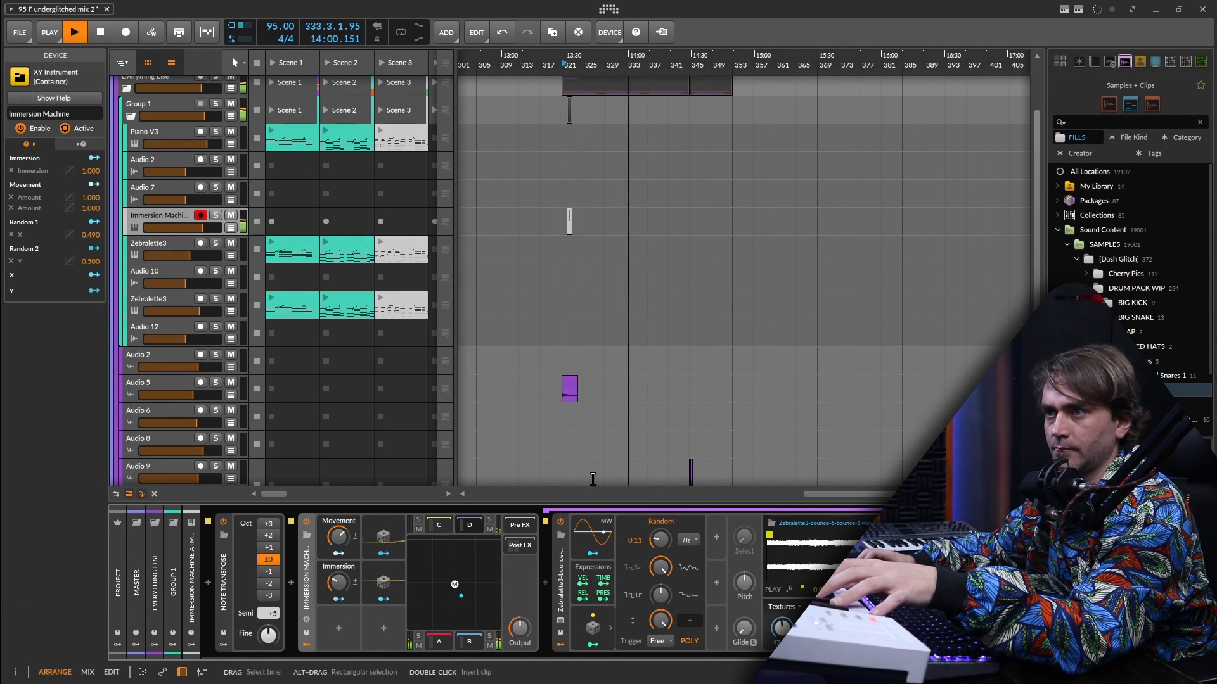